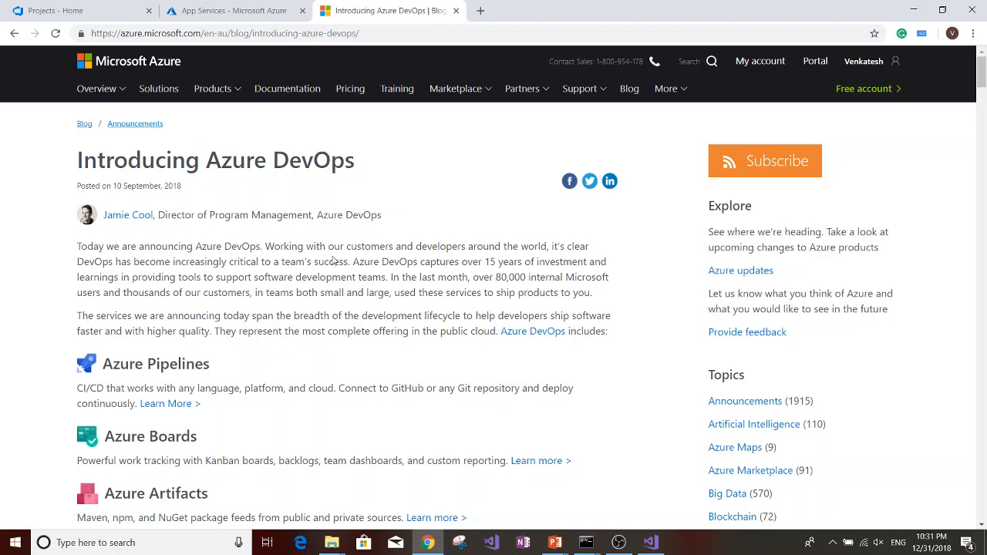
# Review the services listed in the Introducing Azure DevOps article, starting with Azure Pipelines.
pyautogui.scroll(-5, 334, 261)
pyautogui.scroll(3, 252, 319)
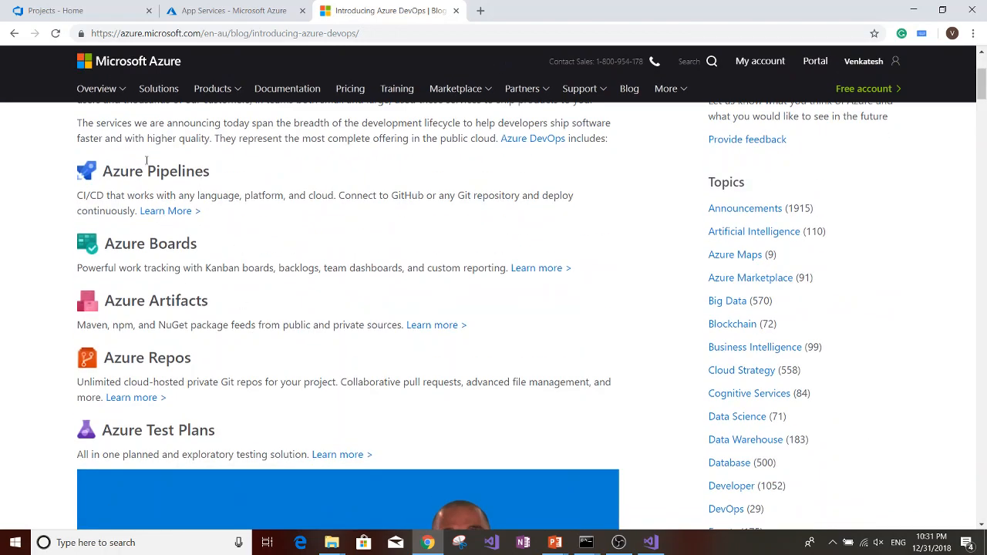
pyautogui.moveTo(102, 170); pyautogui.dragTo(215, 177)
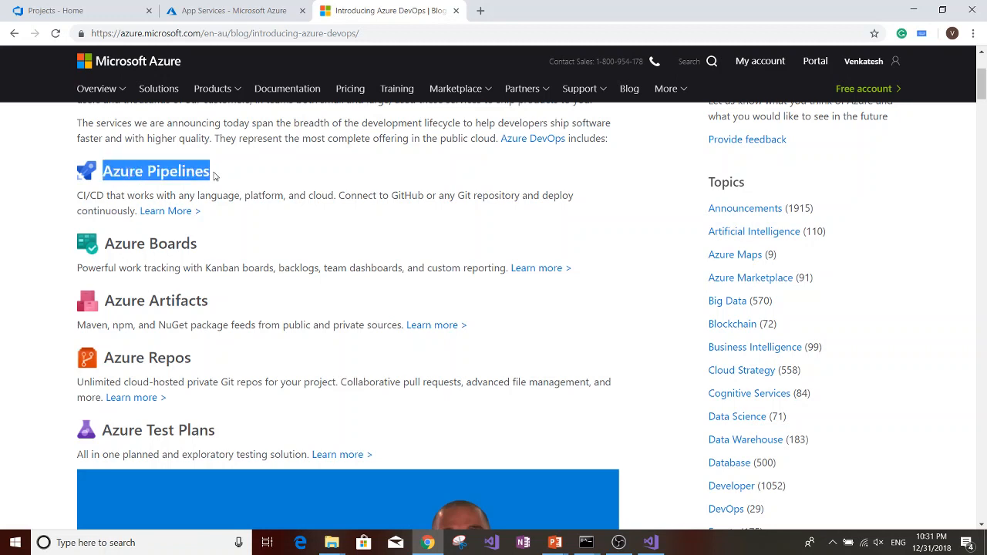
pyautogui.click(233, 182)
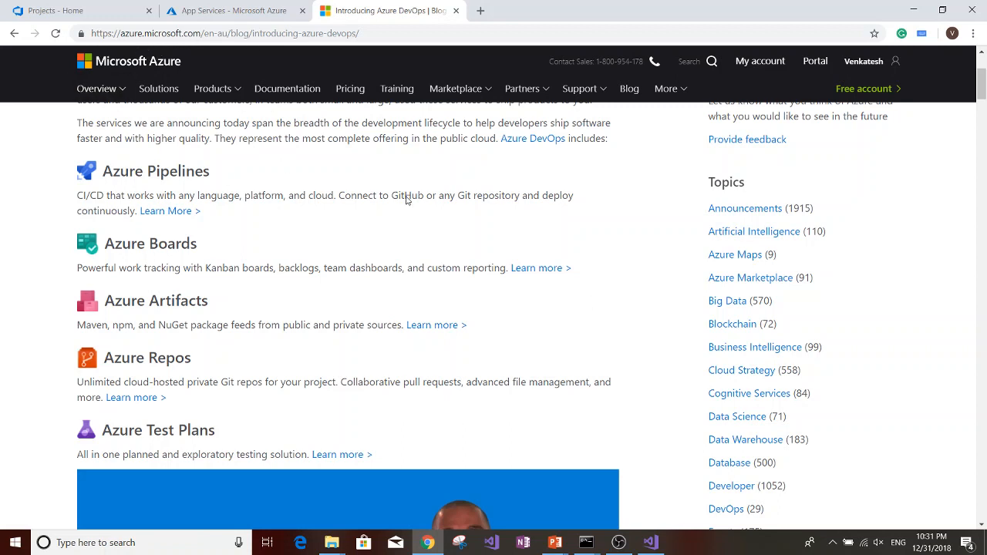
# Switch to the AngularExperimentAzure project in Visual Studio and collapse its src folder to view the top-level project files.
pyautogui.click(91, 11)
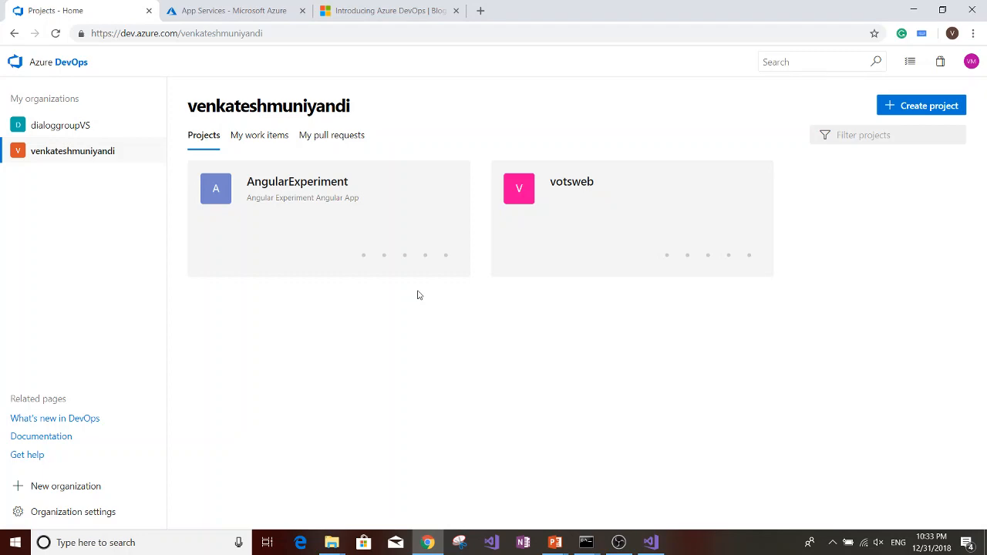
pyautogui.moveTo(664, 548)
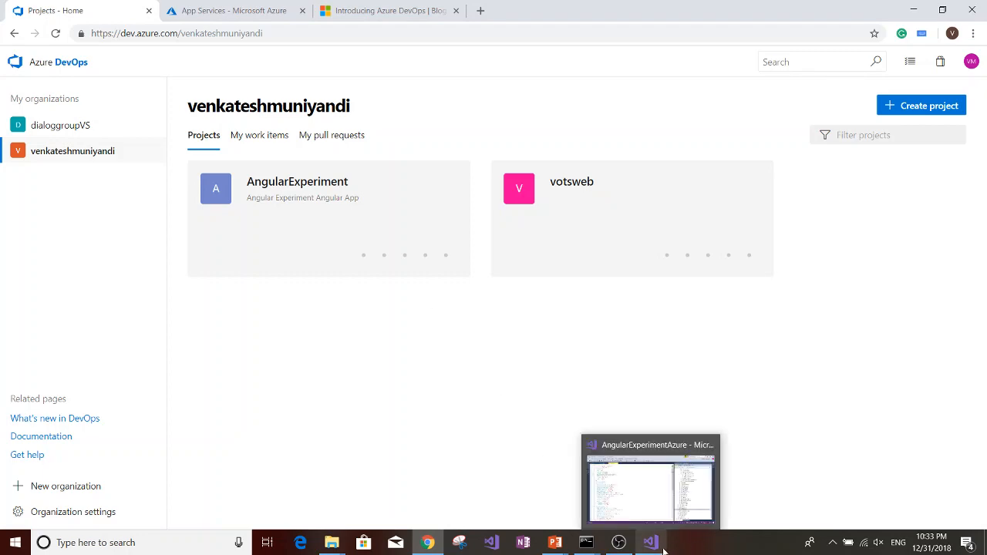
pyautogui.click(651, 498)
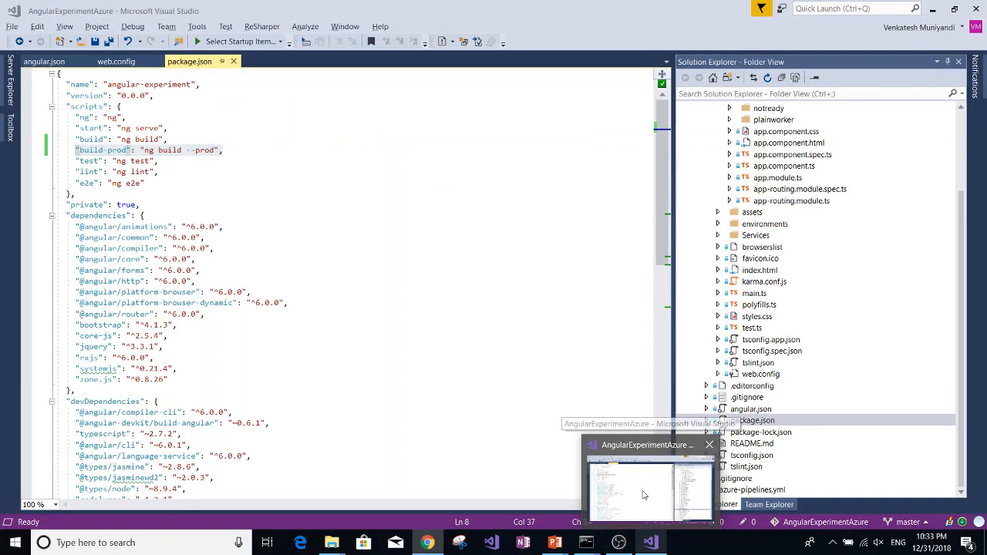
pyautogui.moveTo(962, 235); pyautogui.dragTo(962, 143)
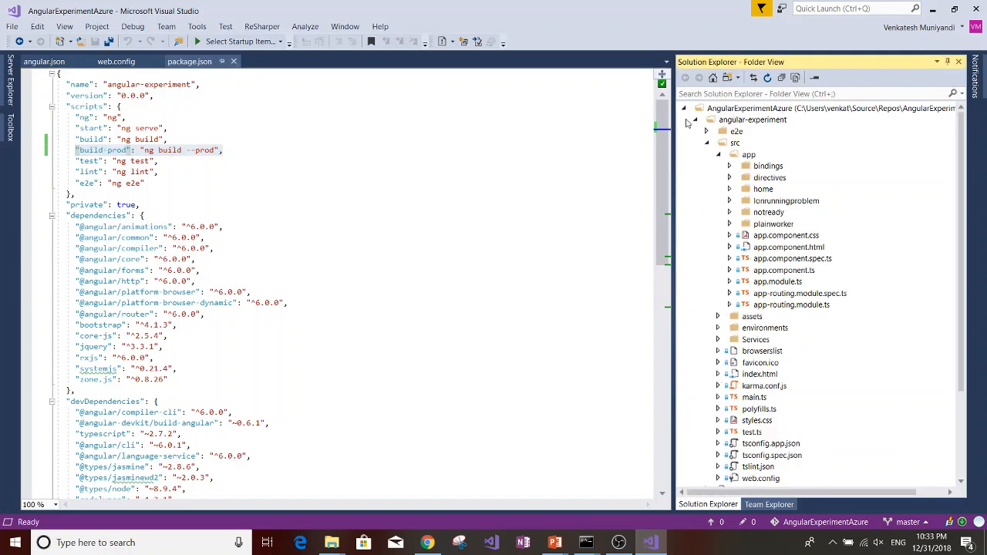
pyautogui.click(708, 143)
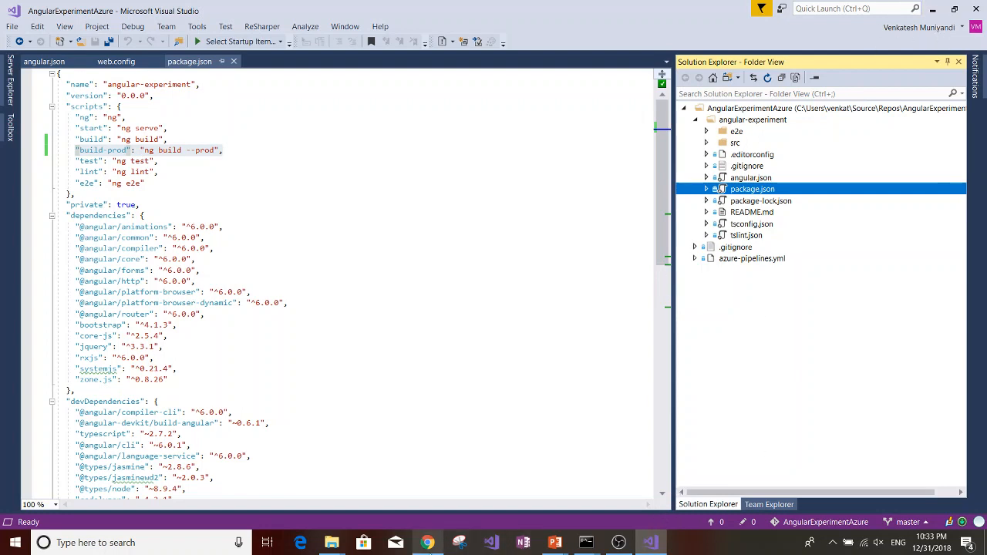
# Return to Azure DevOps in the browser and open the AngularExperiment project.
pyautogui.click(427, 542)
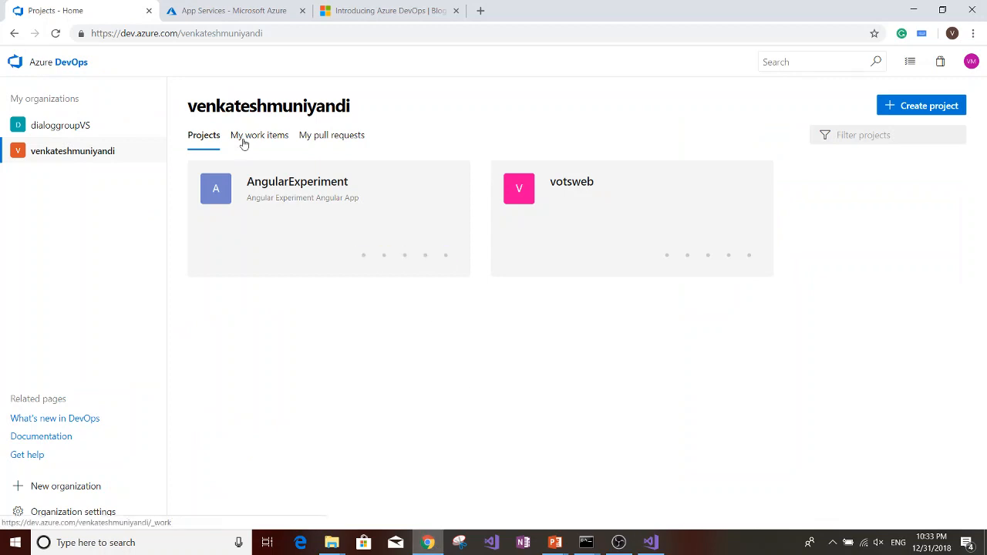
pyautogui.click(272, 186)
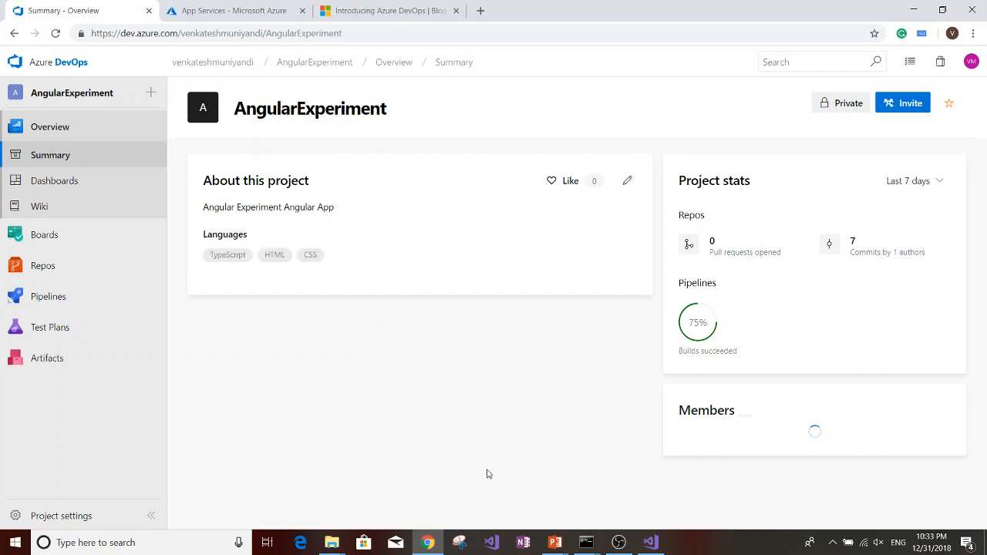
pyautogui.click(620, 543)
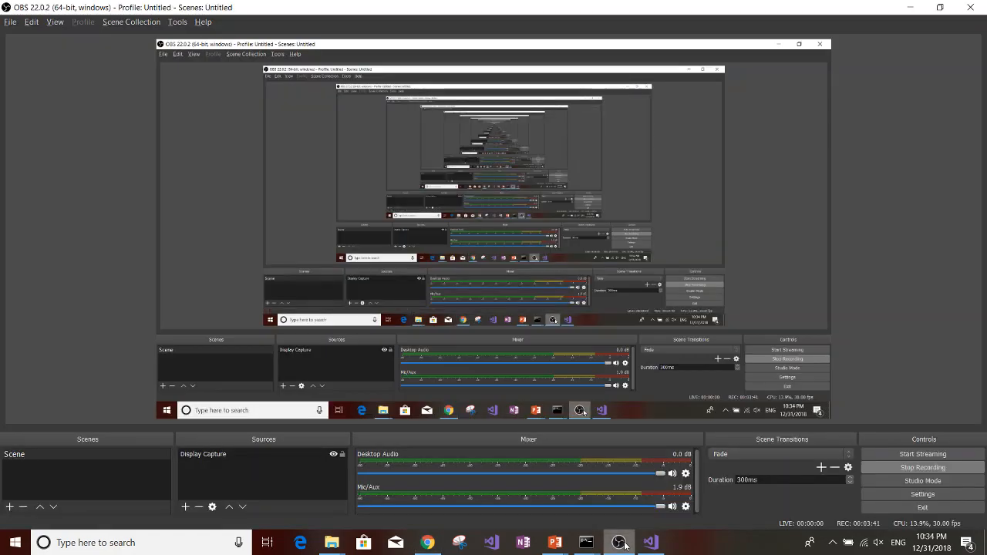
pyautogui.click(623, 543)
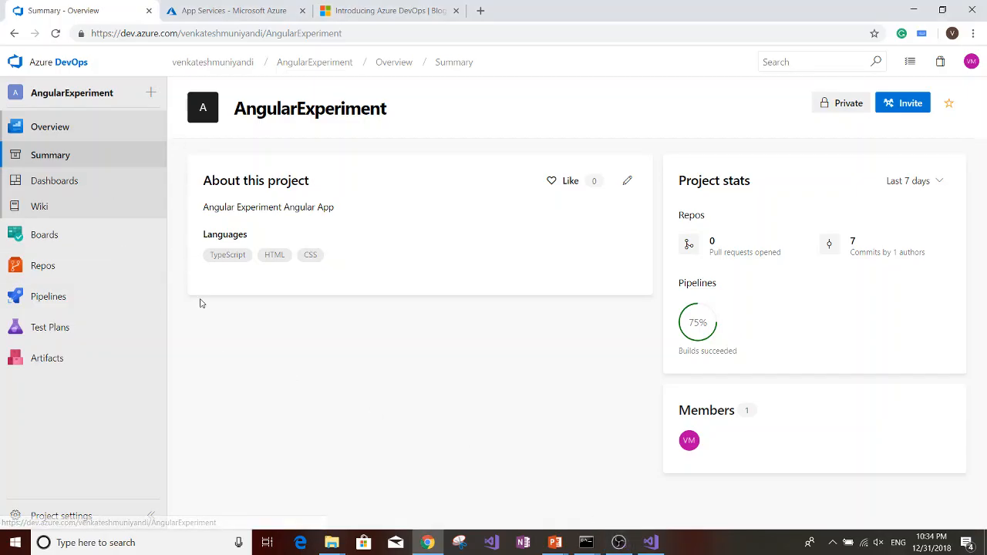
# Check the files and branches in the AngularExperiment repository, then open the project's build pipelines.
pyautogui.moveTo(34, 236)
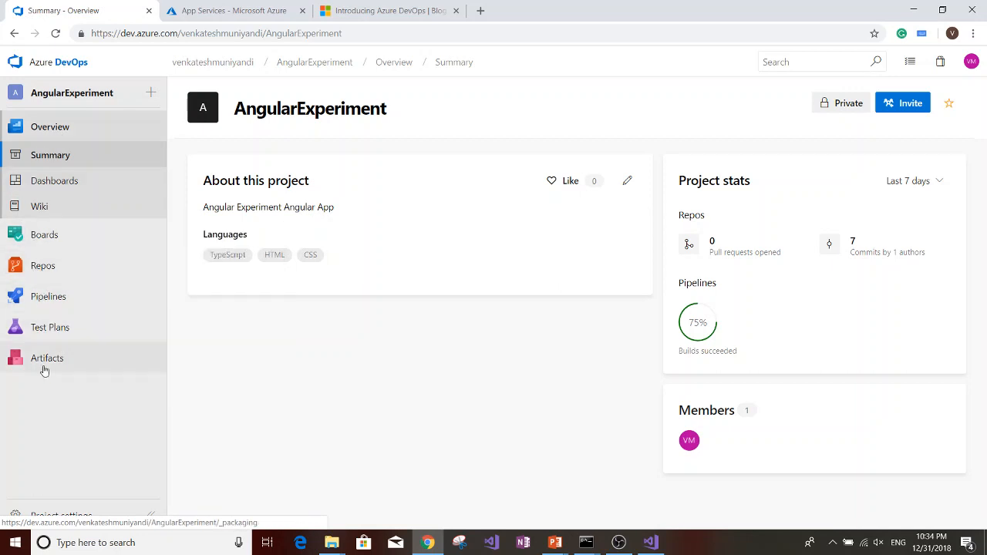
pyautogui.click(38, 263)
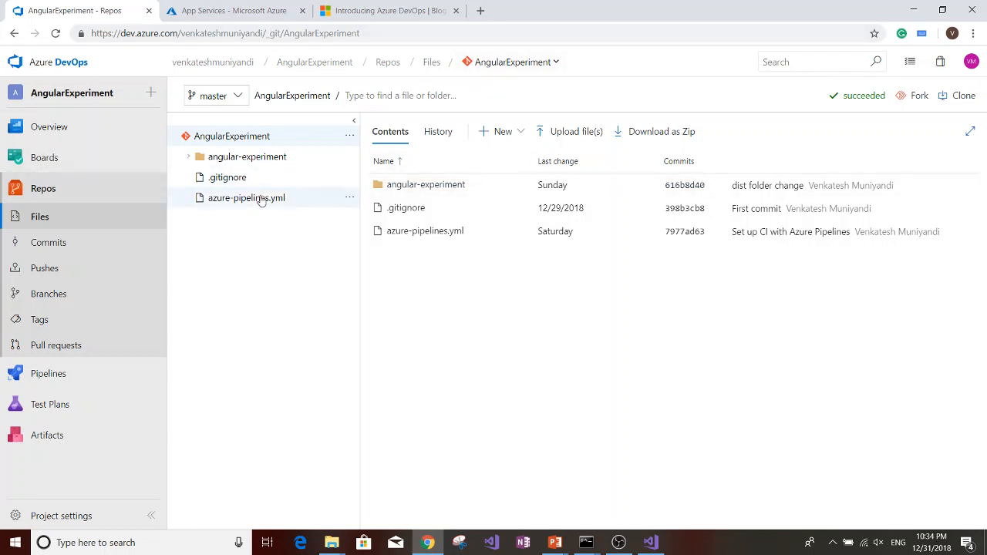
pyautogui.click(238, 97)
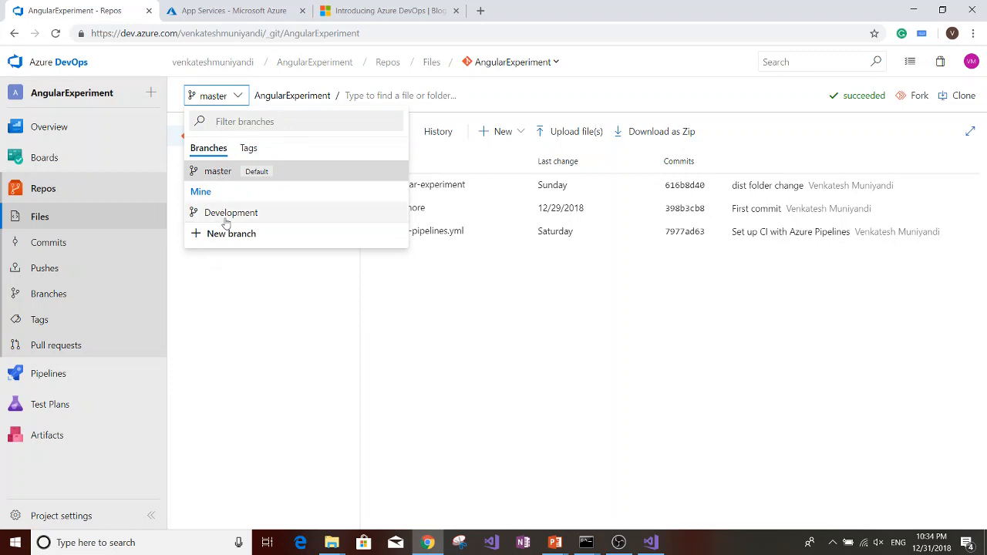
pyautogui.click(560, 394)
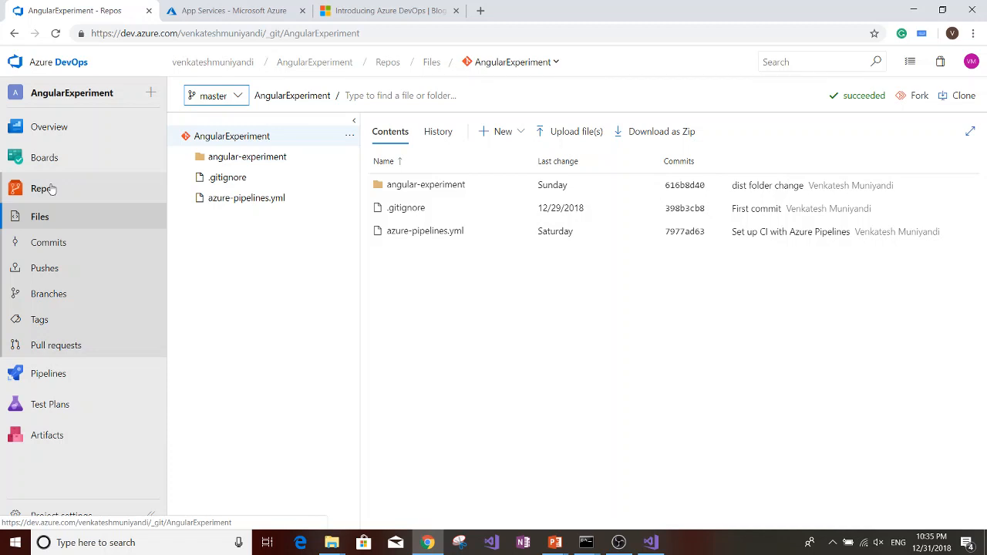
pyautogui.click(39, 374)
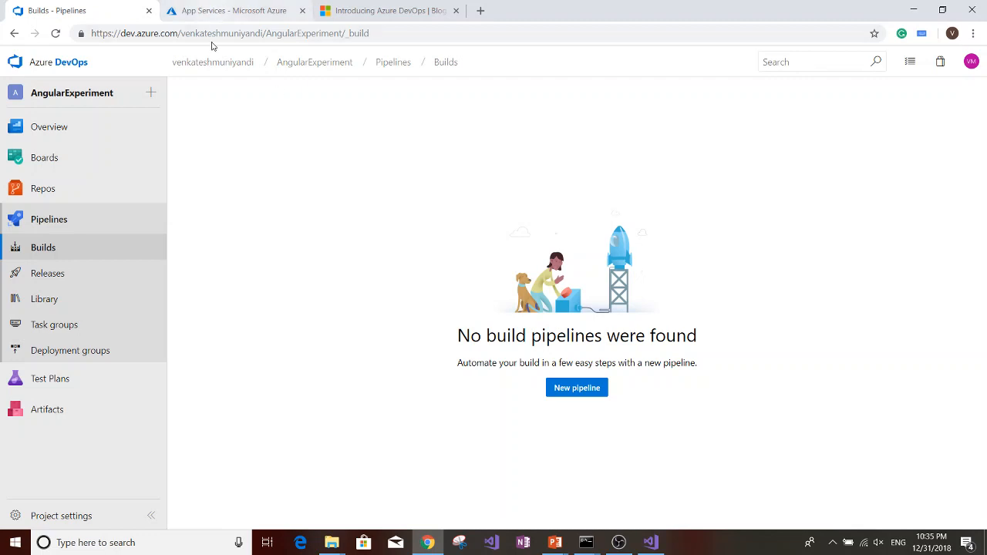
# Switch to the Azure portal and start creating an App Service from the Microsoft Web App marketplace template.
pyautogui.click(222, 10)
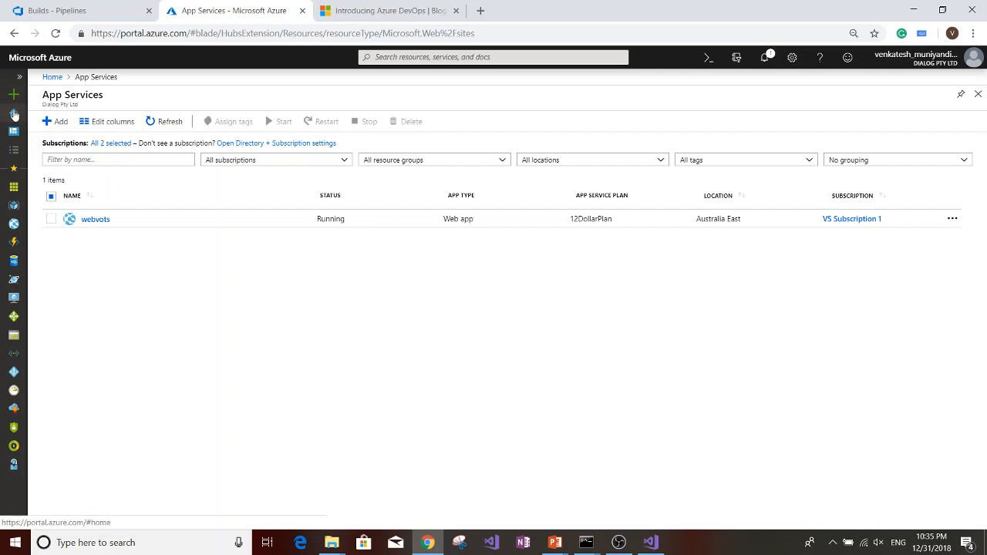
pyautogui.click(13, 113)
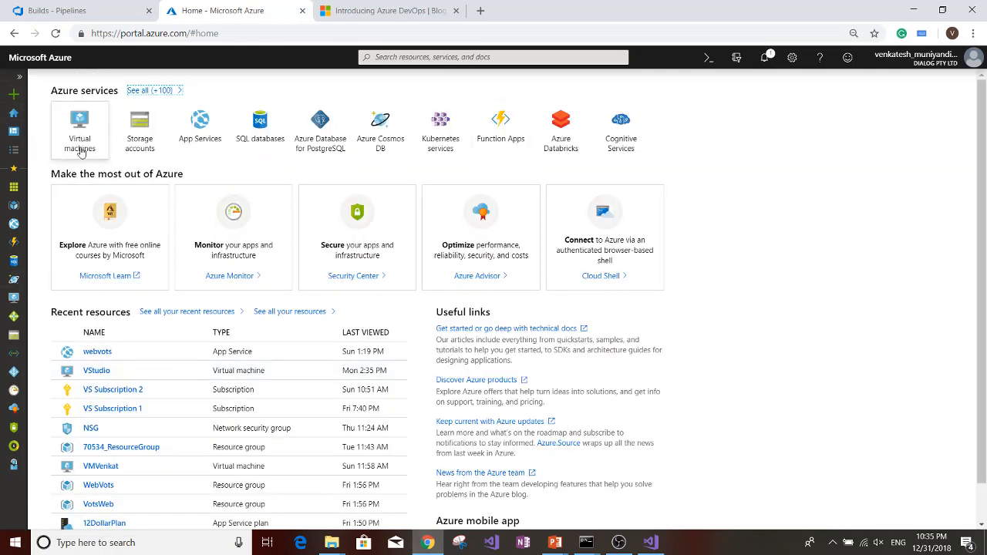
pyautogui.click(199, 131)
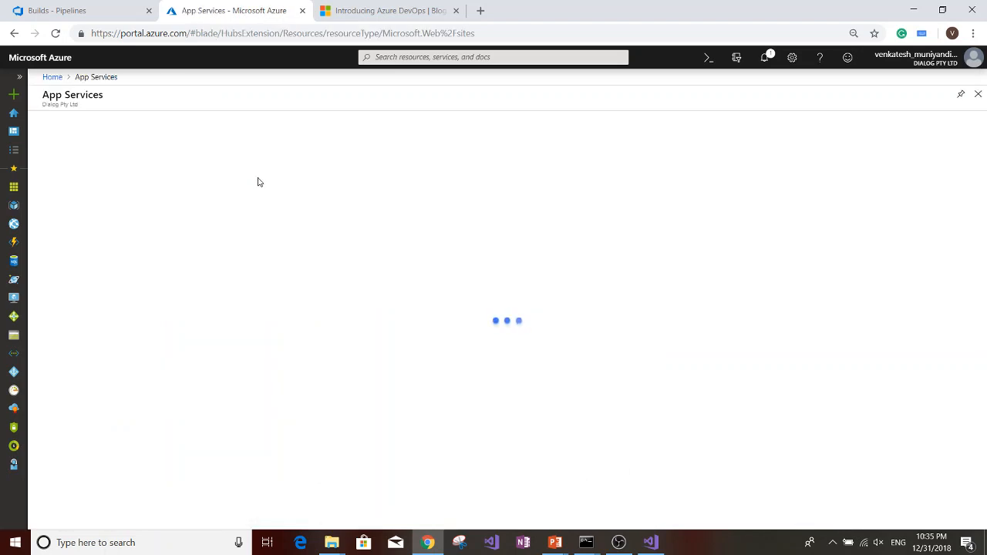
pyautogui.click(45, 123)
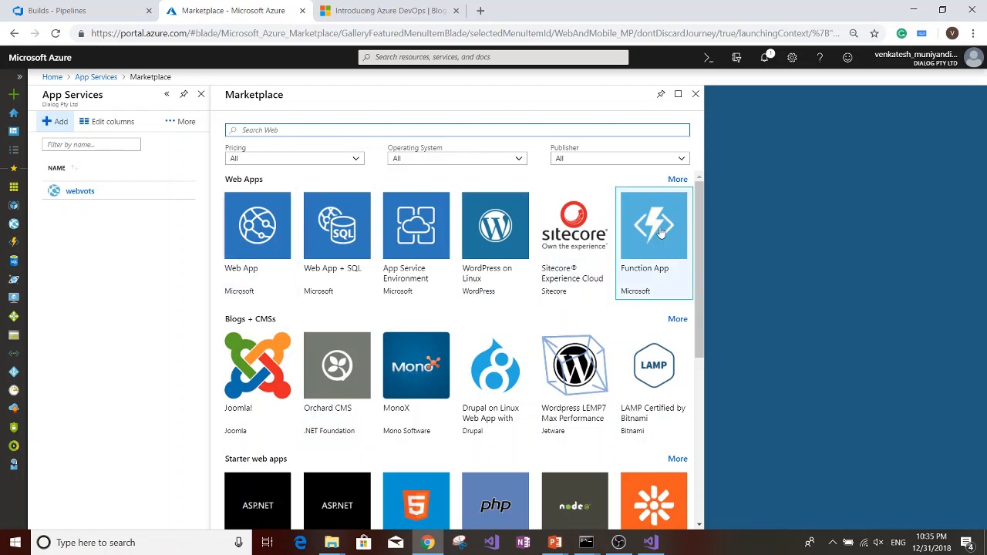
pyautogui.click(254, 225)
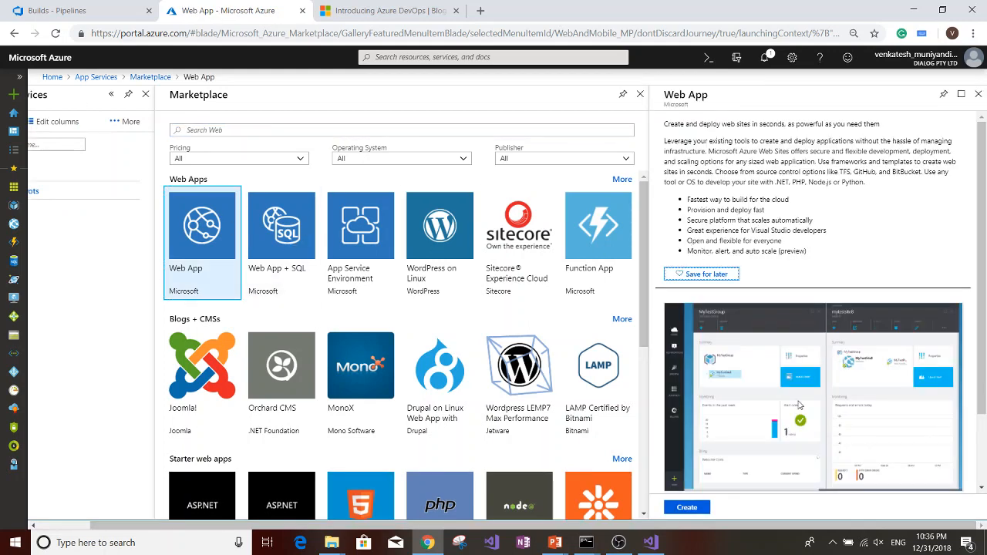
pyautogui.click(692, 510)
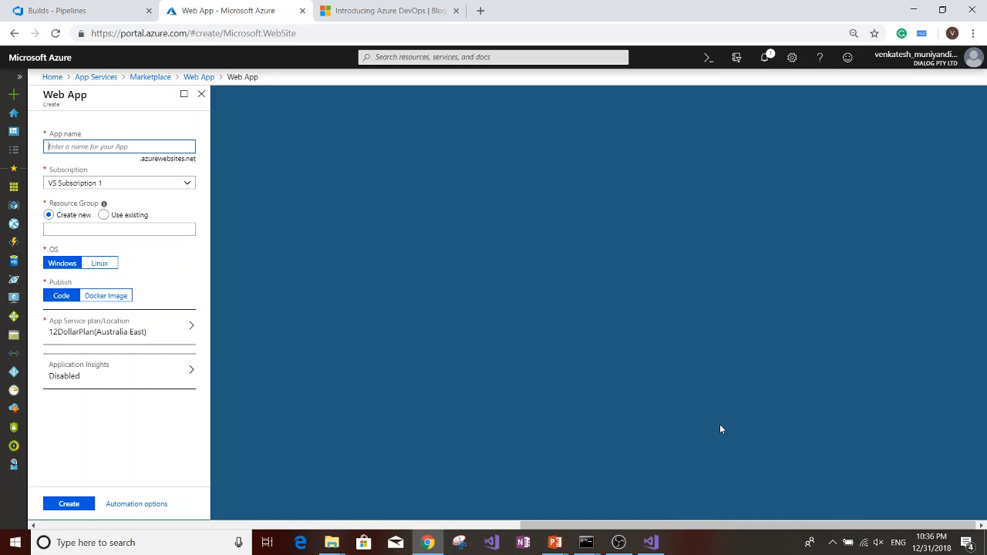
# Name the web app AngularExperiment and create it with the default Windows, Code and 12DollarPlan settings.
pyautogui.write('AngularE')
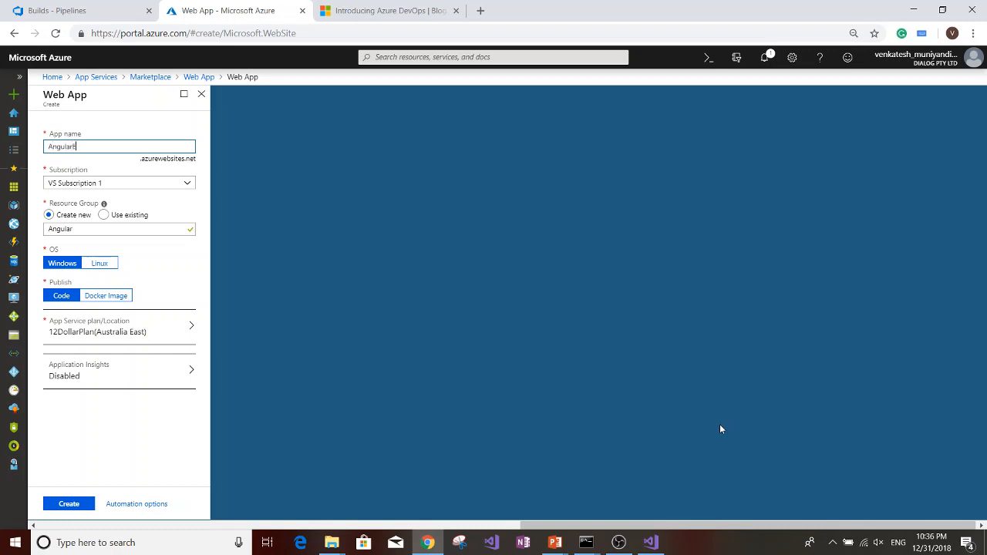
pyautogui.write('xperiment')
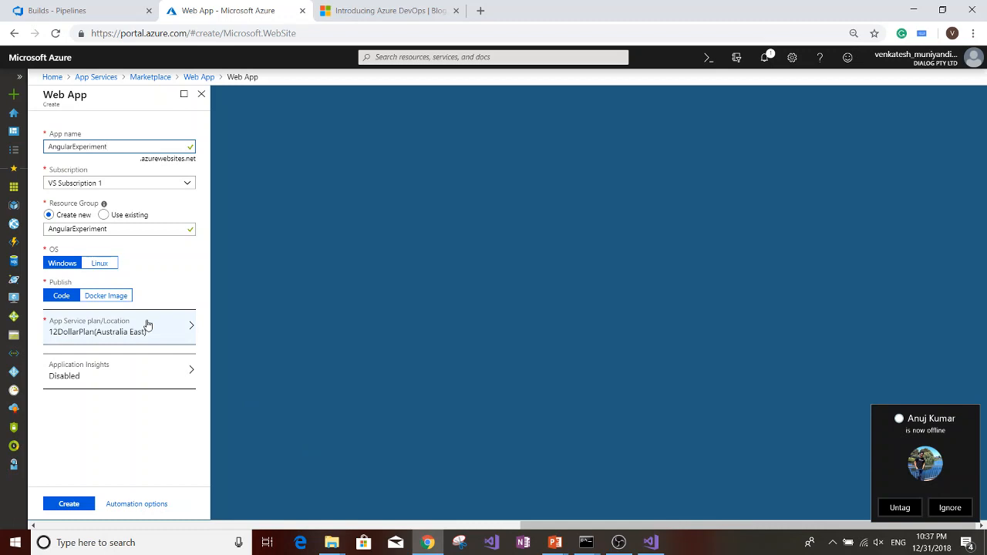
pyautogui.click(945, 509)
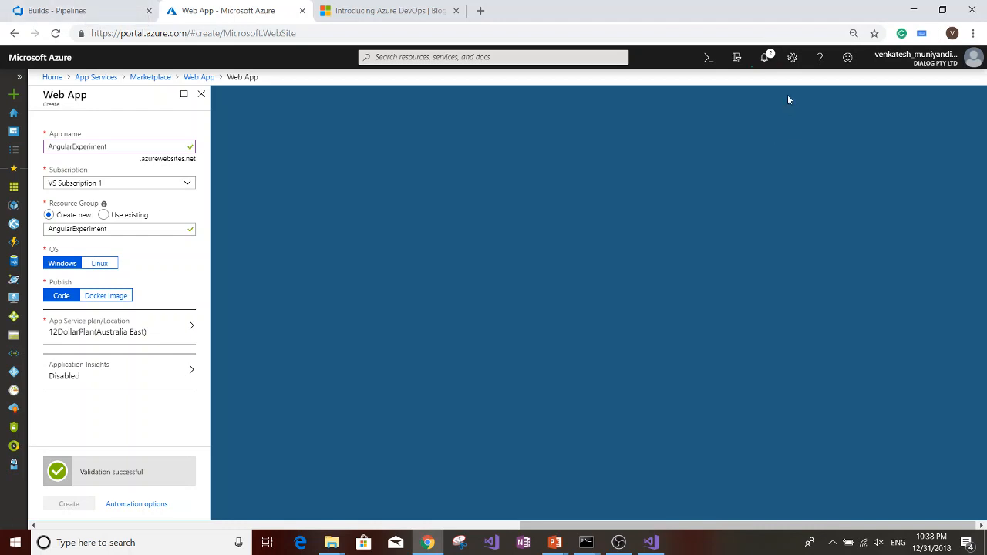
# Return to Azure DevOps and start a new build pipeline with the visual designer.
pyautogui.click(60, 12)
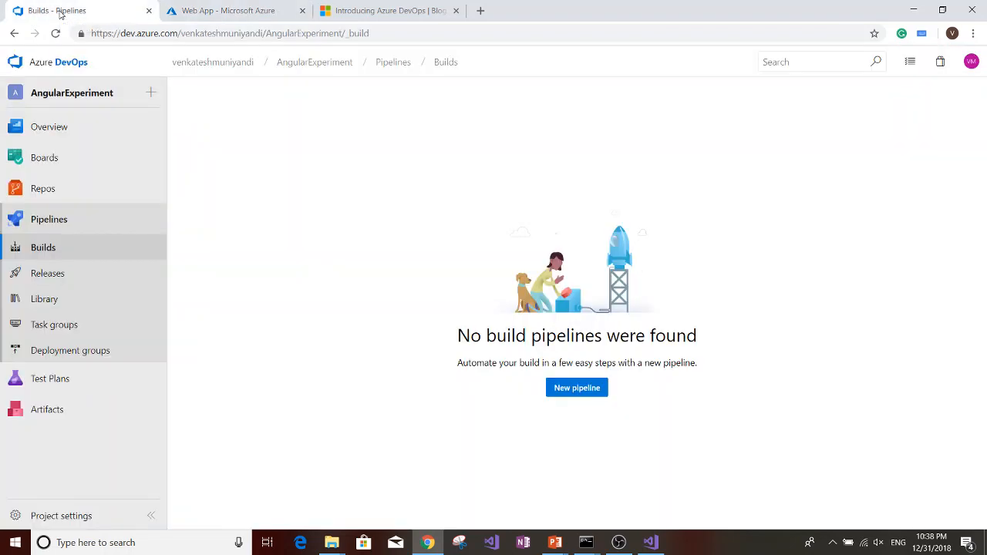
pyautogui.click(576, 388)
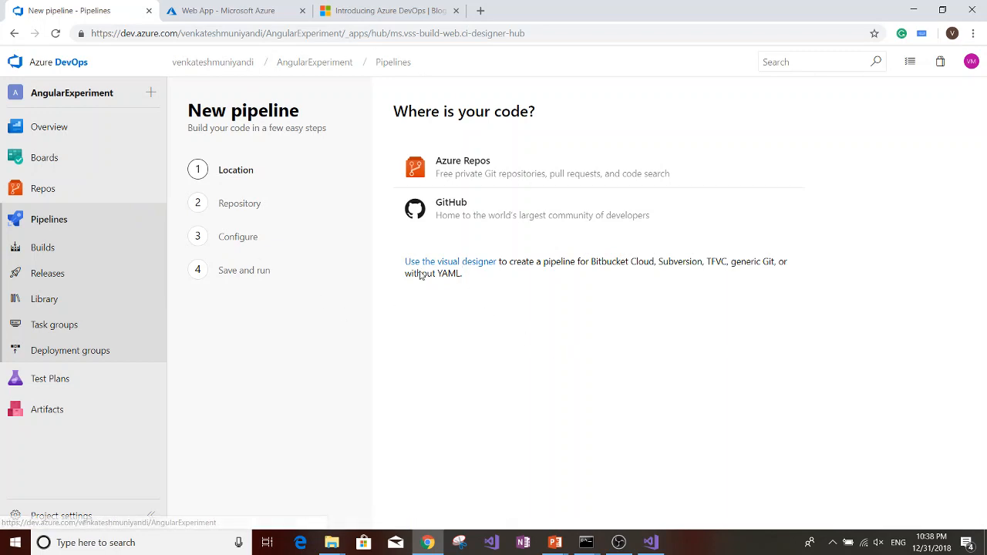
pyautogui.click(463, 263)
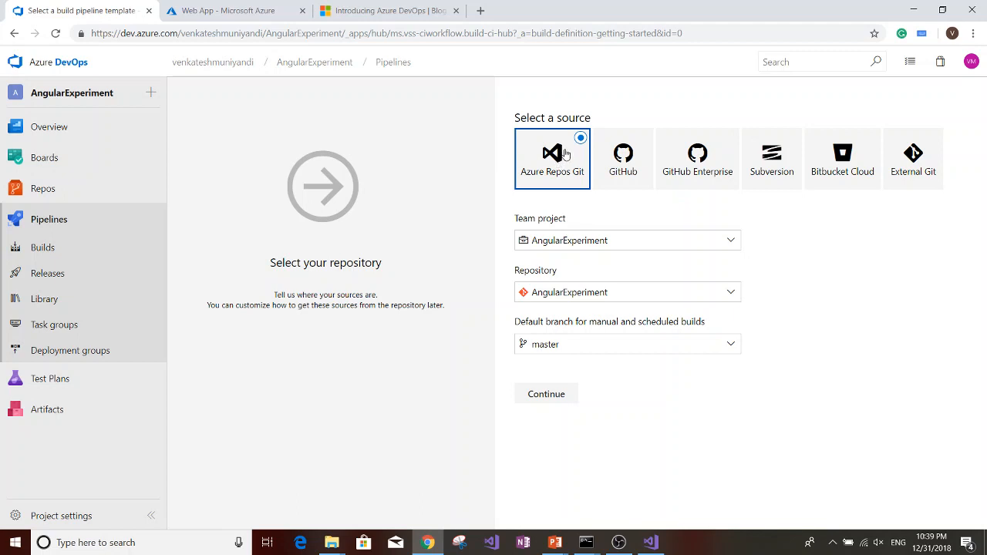
# Accept Azure Repos Git as the pipeline source, with the AngularExperiment project and repository and the master branch.
pyautogui.click(736, 245)
pyautogui.click(658, 260)
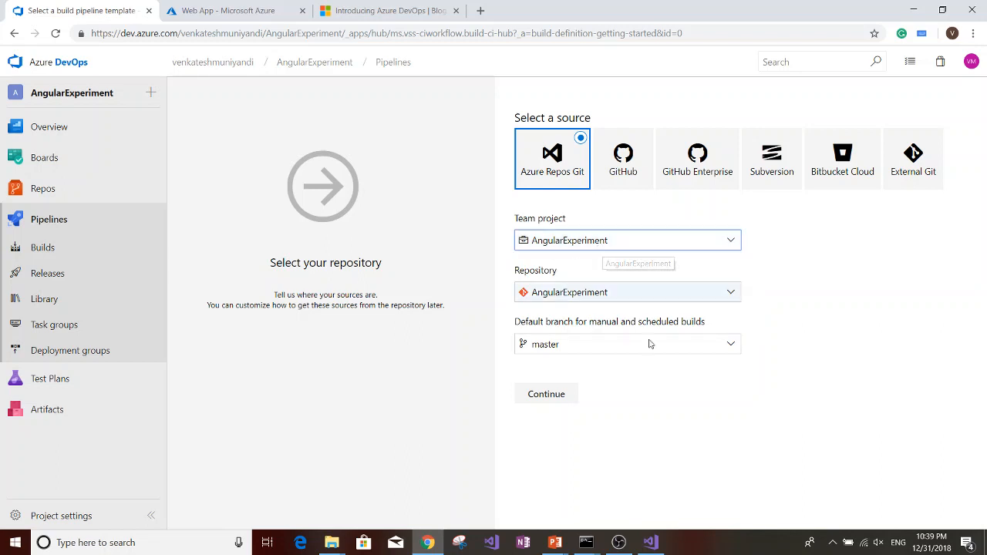
pyautogui.click(737, 300)
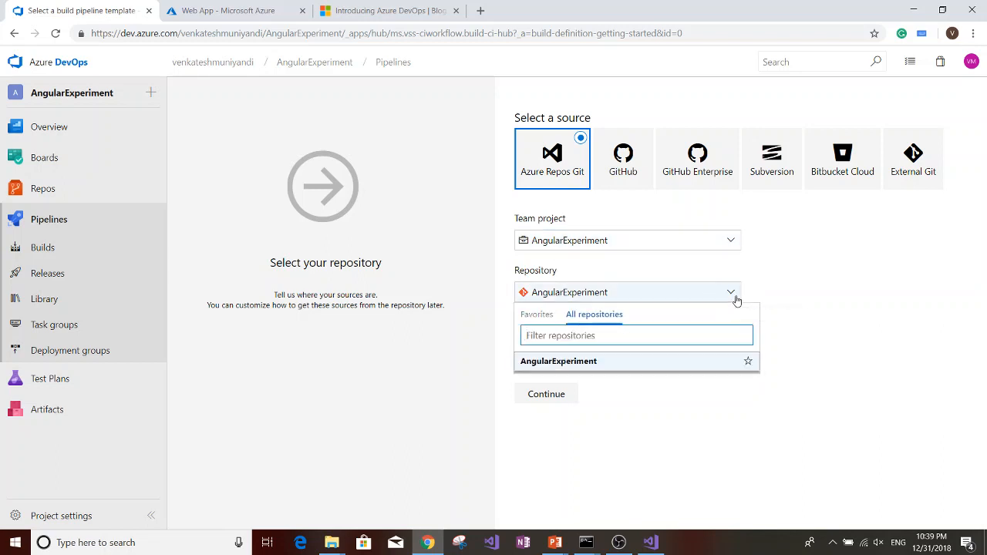
pyautogui.click(736, 300)
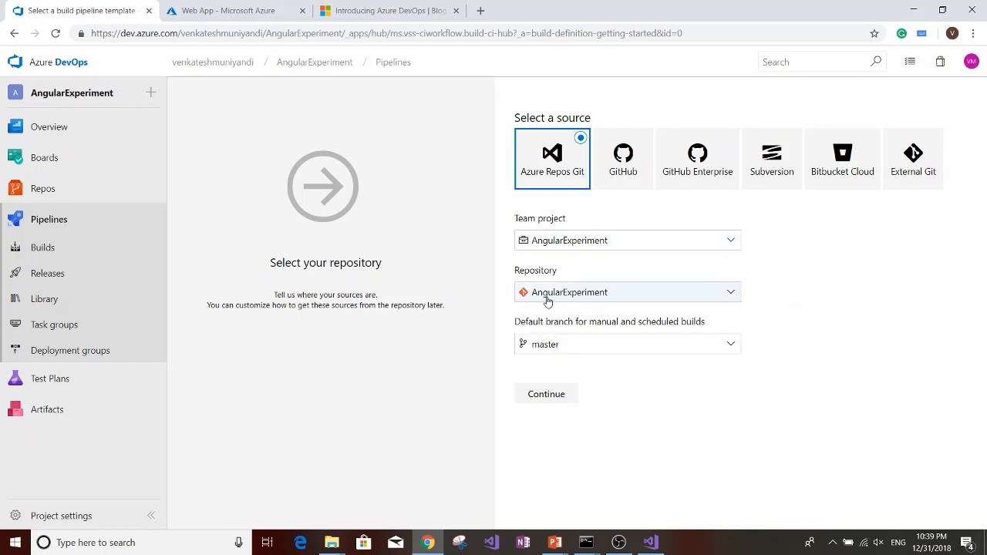
pyautogui.click(733, 346)
pyautogui.click(735, 347)
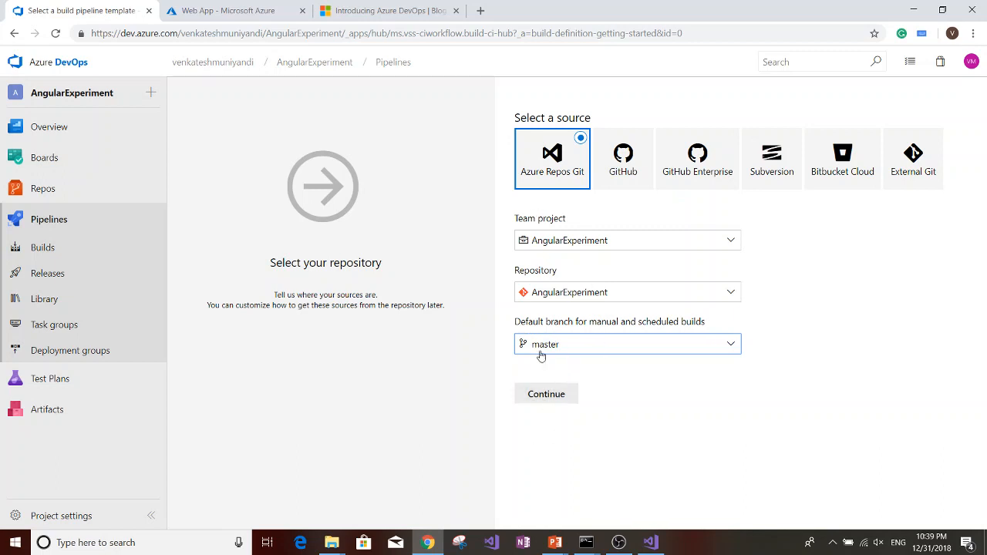
pyautogui.click(548, 394)
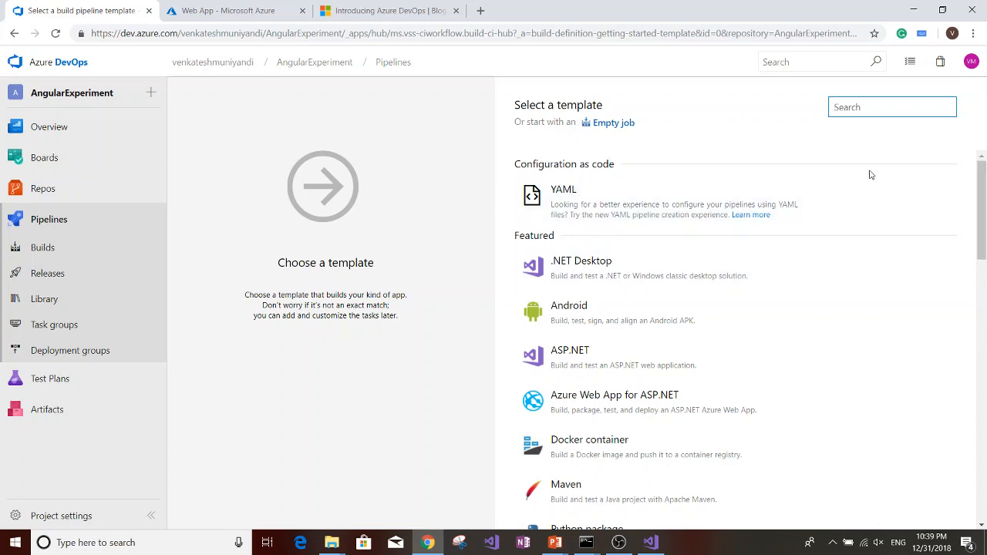
# Create the build pipeline from the Empty pipeline template.
pyautogui.scroll(-3, 631, 262)
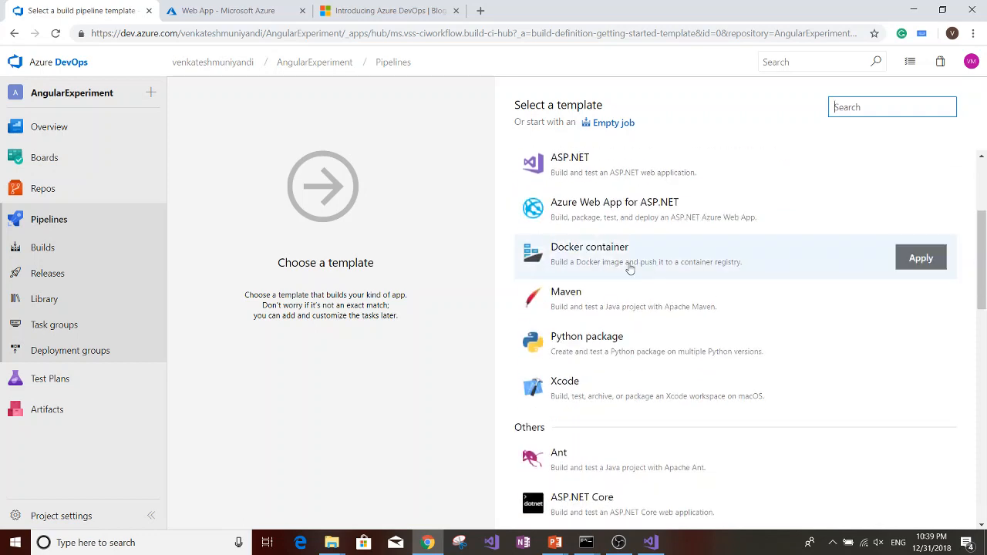
pyautogui.scroll(-2, 640, 355)
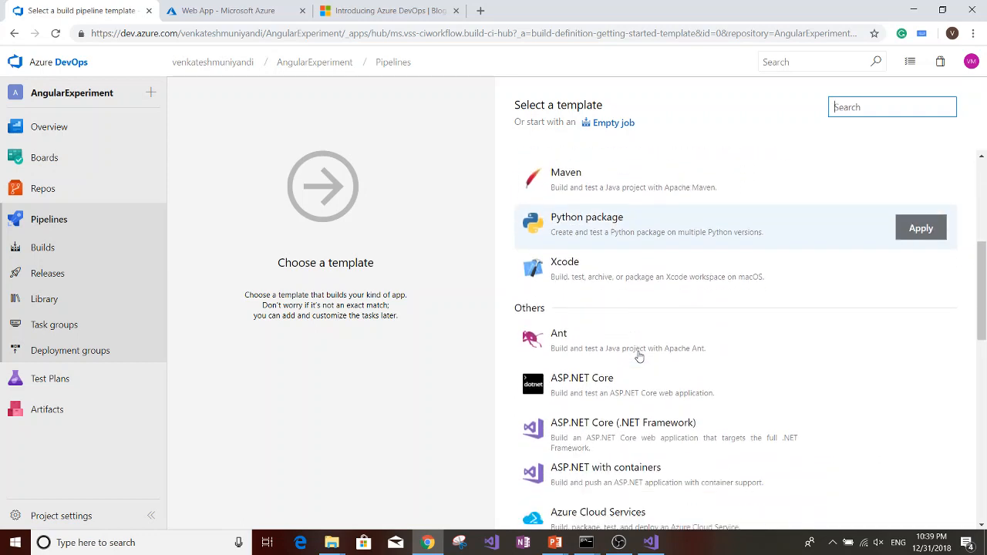
pyautogui.scroll(-6, 639, 357)
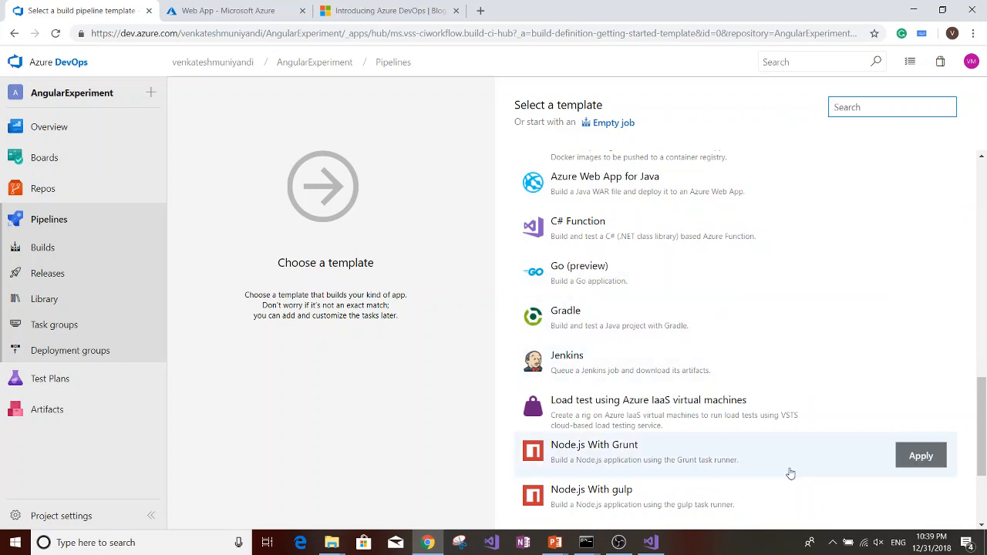
pyautogui.moveTo(982, 386); pyautogui.dragTo(984, 511)
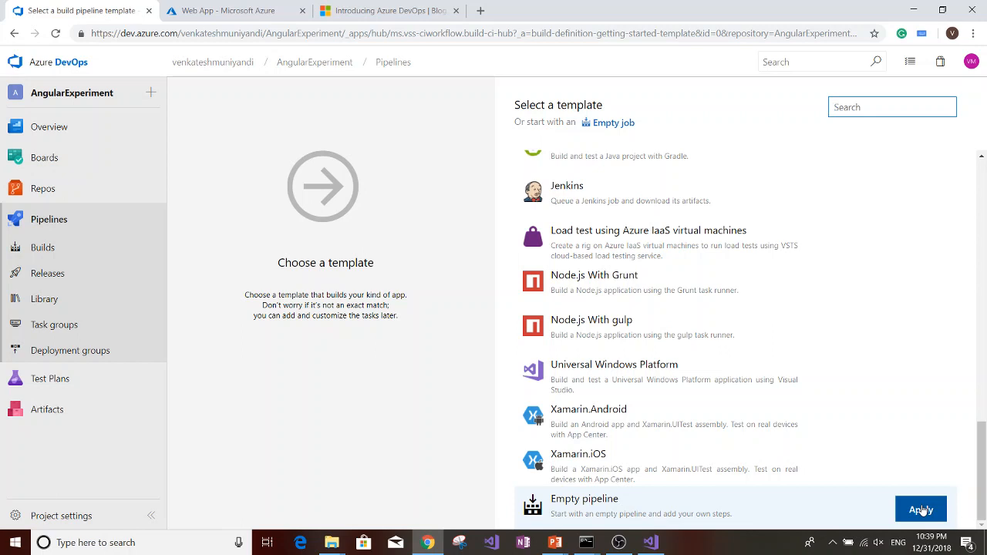
pyautogui.click(922, 510)
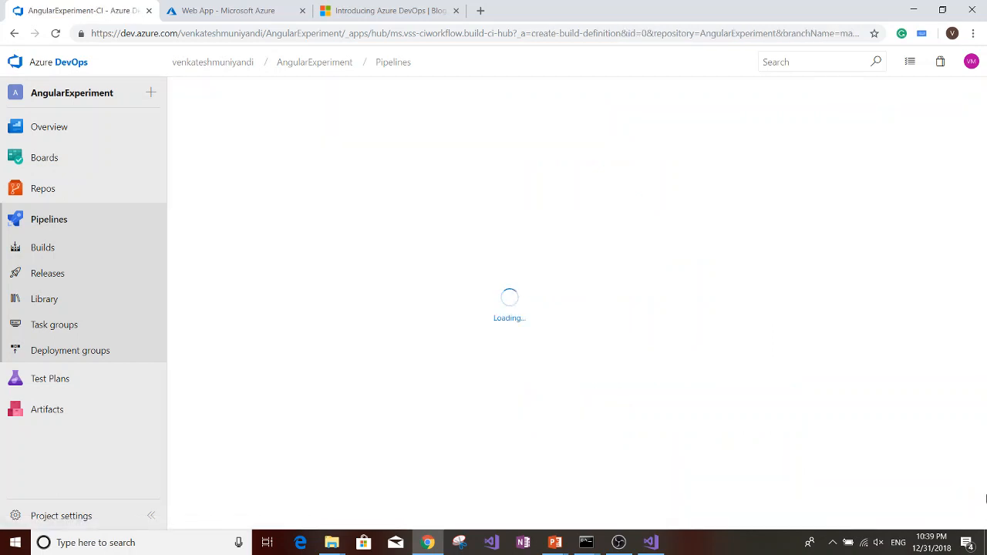
# Review the agent pools available for the pipeline, keeping Hosted VS2017.
pyautogui.moveTo(618, 542)
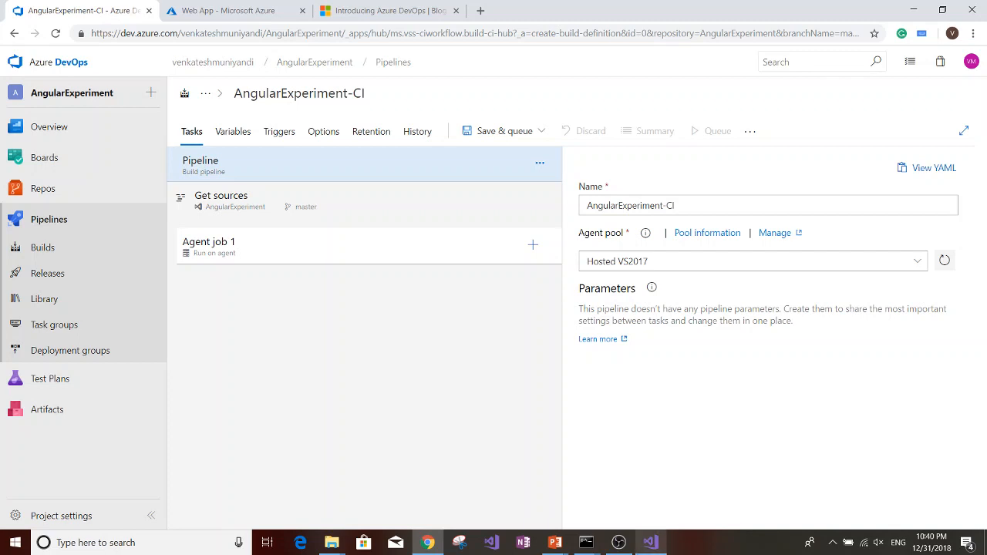
pyautogui.moveTo(650, 542)
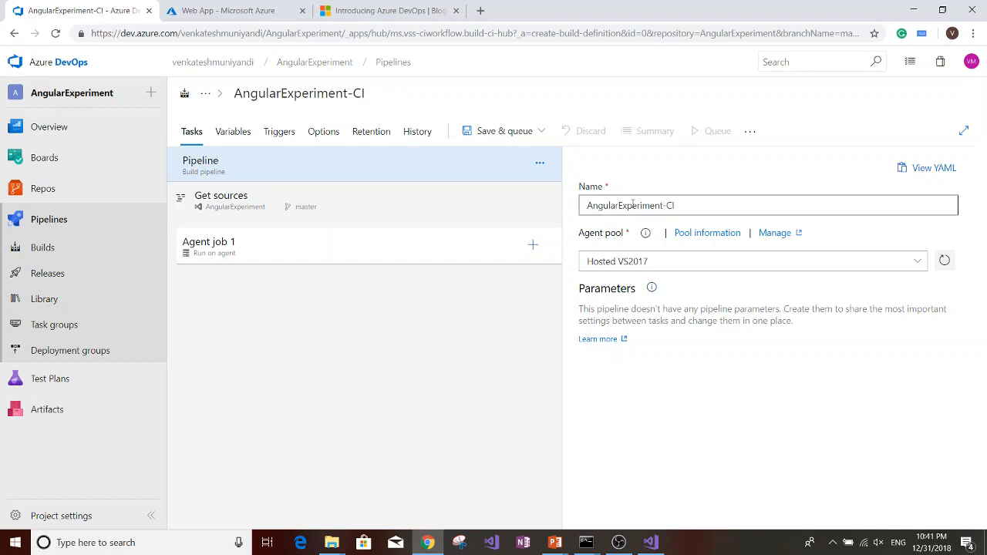
pyautogui.click(663, 259)
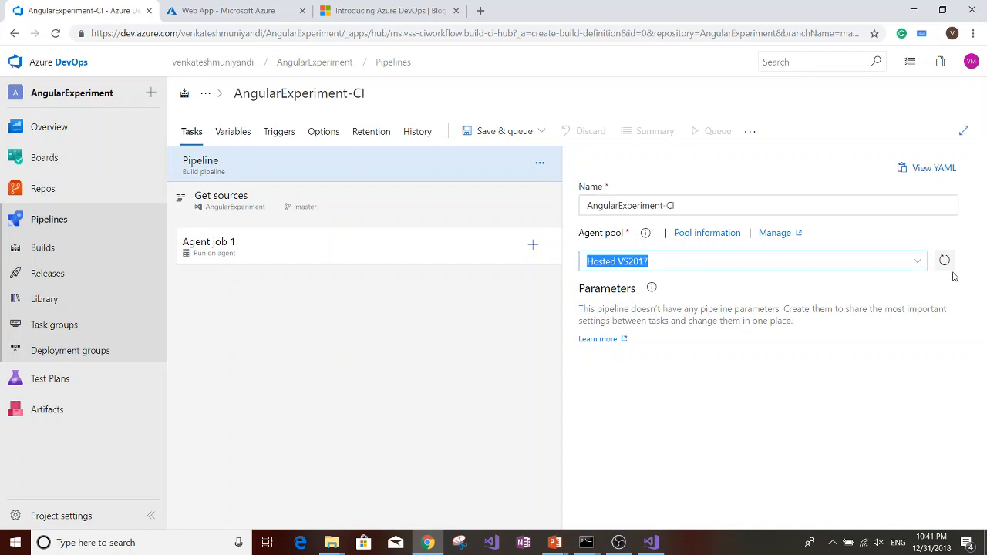
pyautogui.click(920, 261)
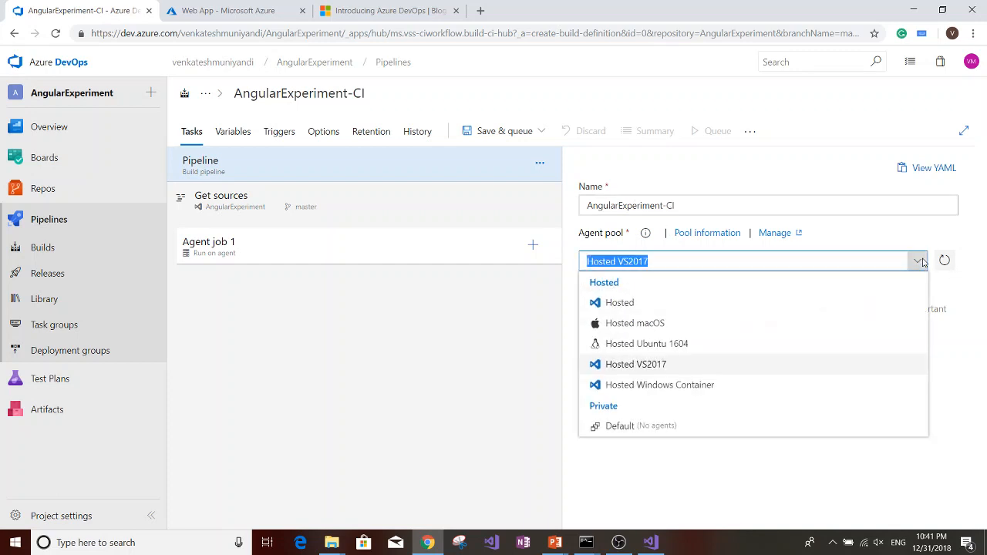
pyautogui.click(921, 261)
pyautogui.click(921, 260)
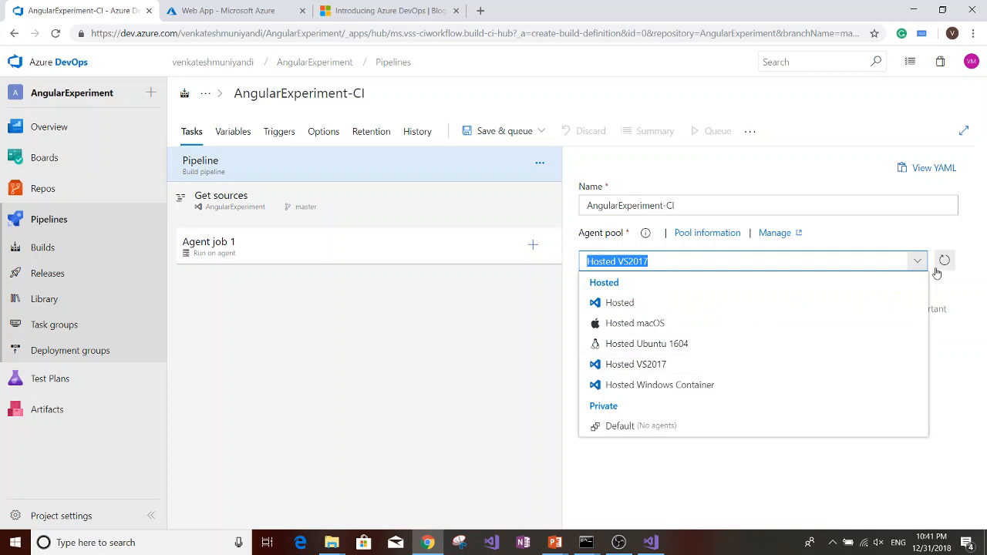
pyautogui.click(919, 262)
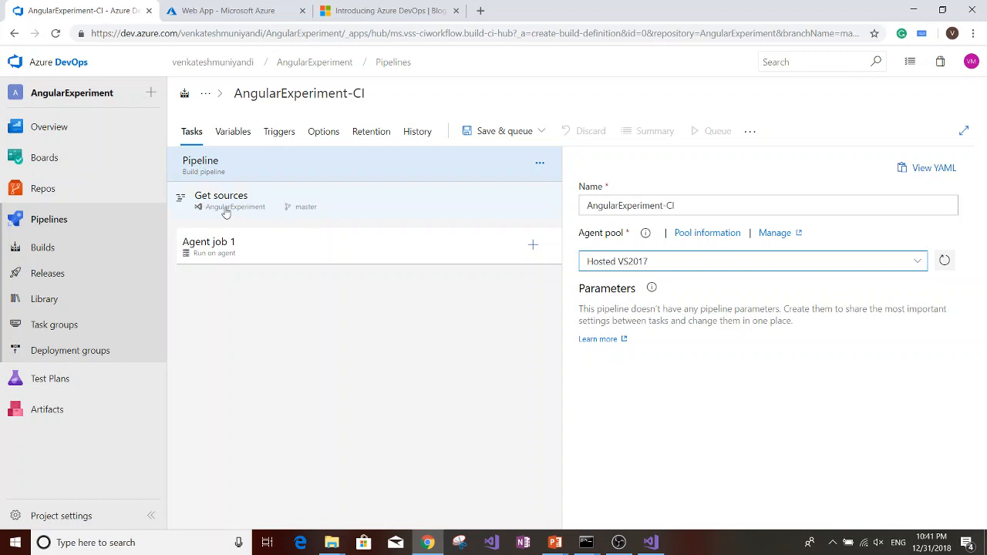
# Search the task catalogue for node and add the Node Tool Installer task to Agent job 1.
pyautogui.click(532, 247)
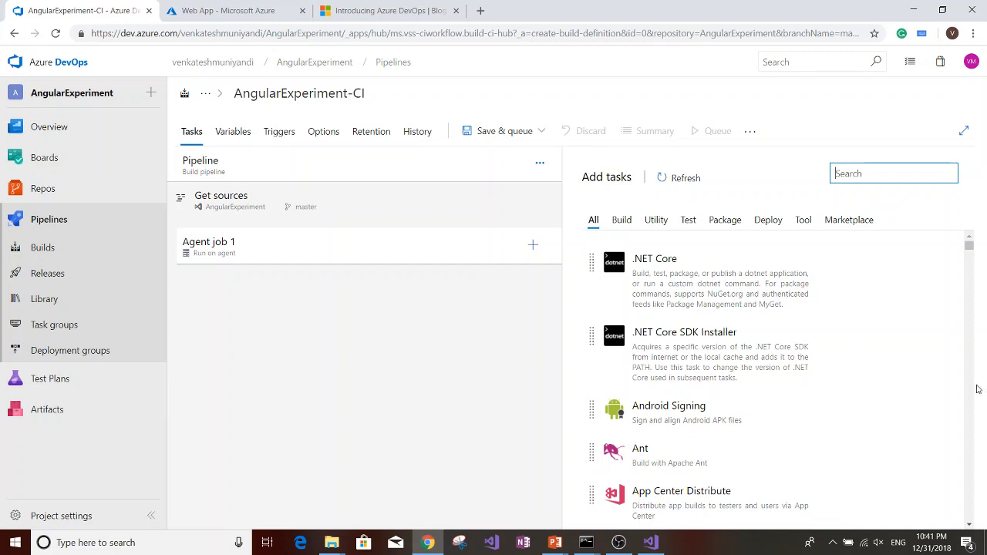
pyautogui.moveTo(878, 325)
pyautogui.moveTo(798, 255)
pyautogui.moveTo(925, 283)
pyautogui.write('node')
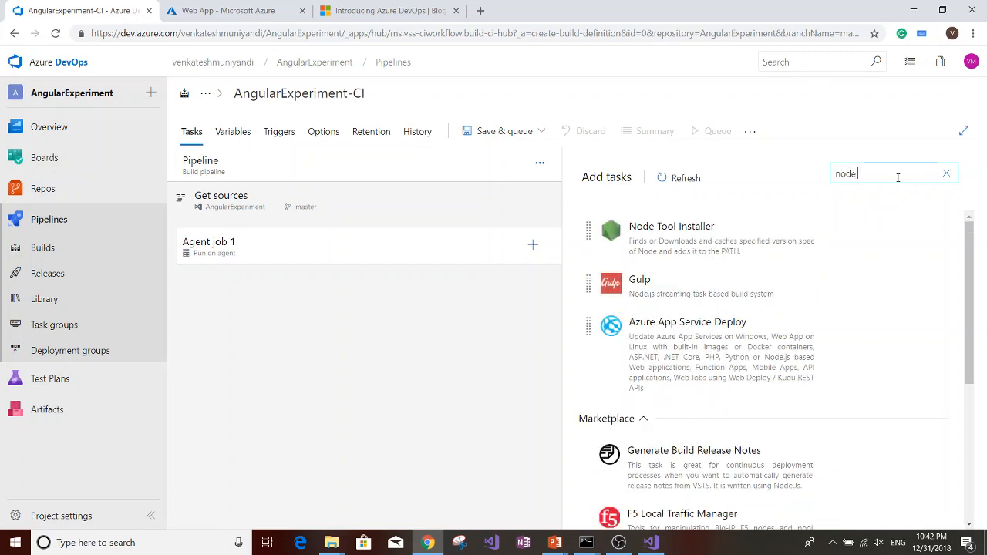
pyautogui.click(659, 241)
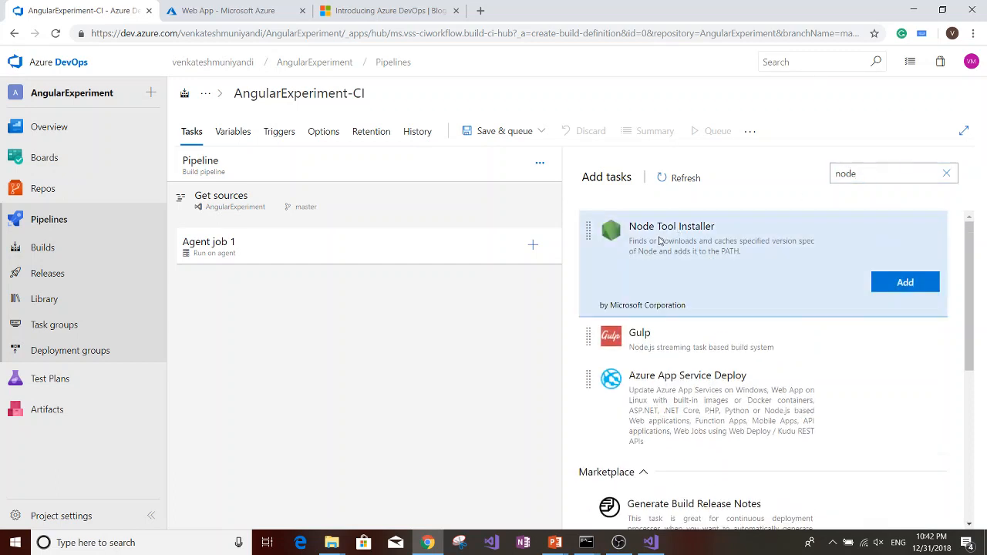
pyautogui.click(898, 290)
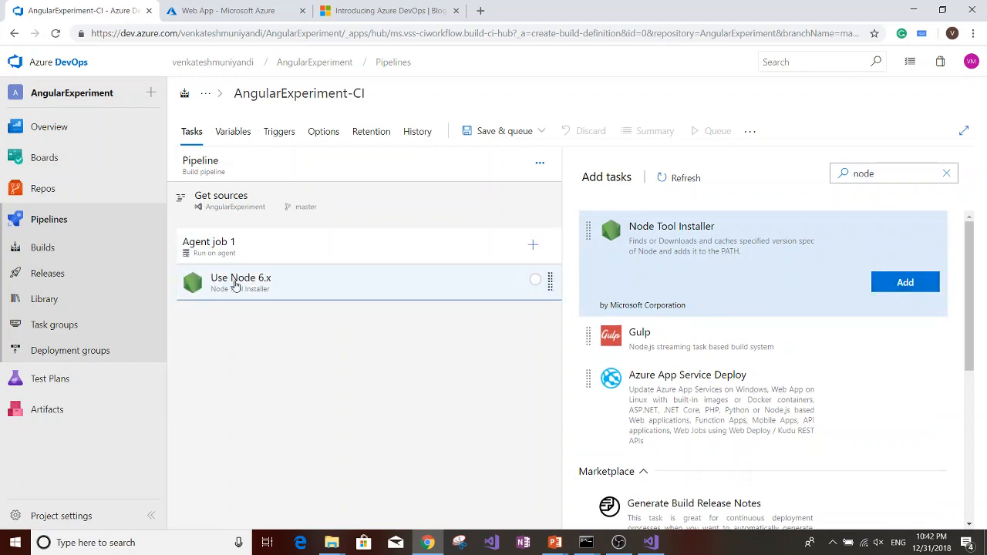
# Set the Node Tool Installer task's version spec to 8.x.
pyautogui.click(239, 279)
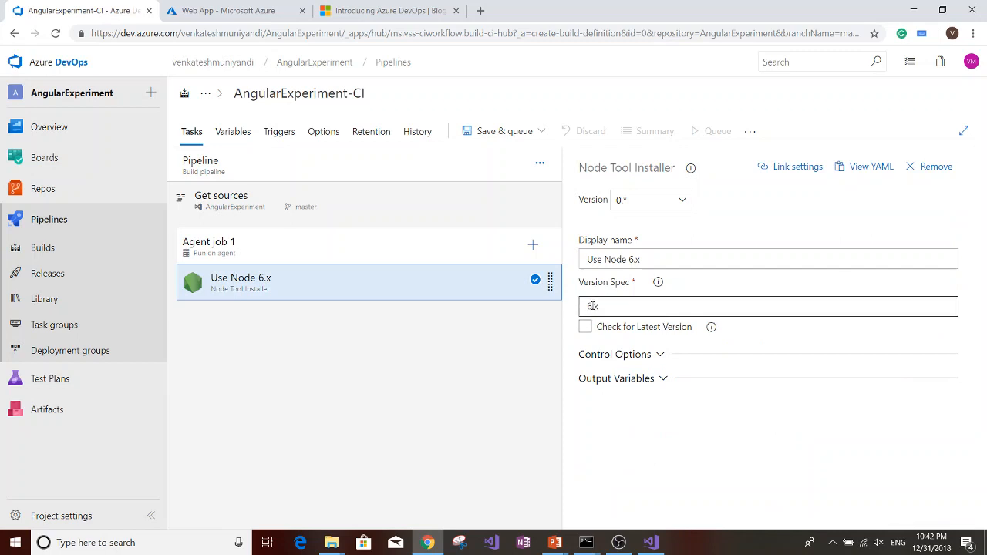
pyautogui.doubleClick(589, 306)
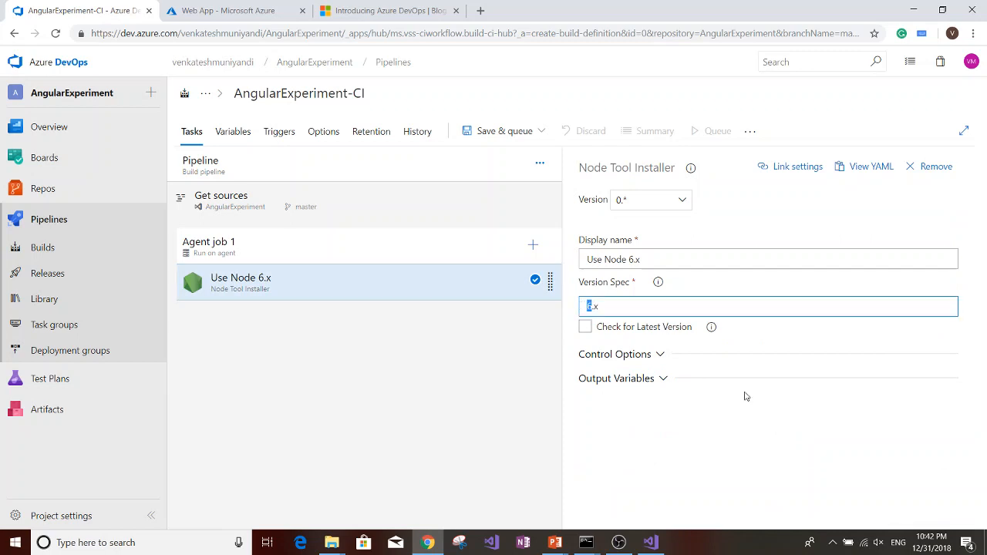
pyautogui.write('8')
pyautogui.click(743, 425)
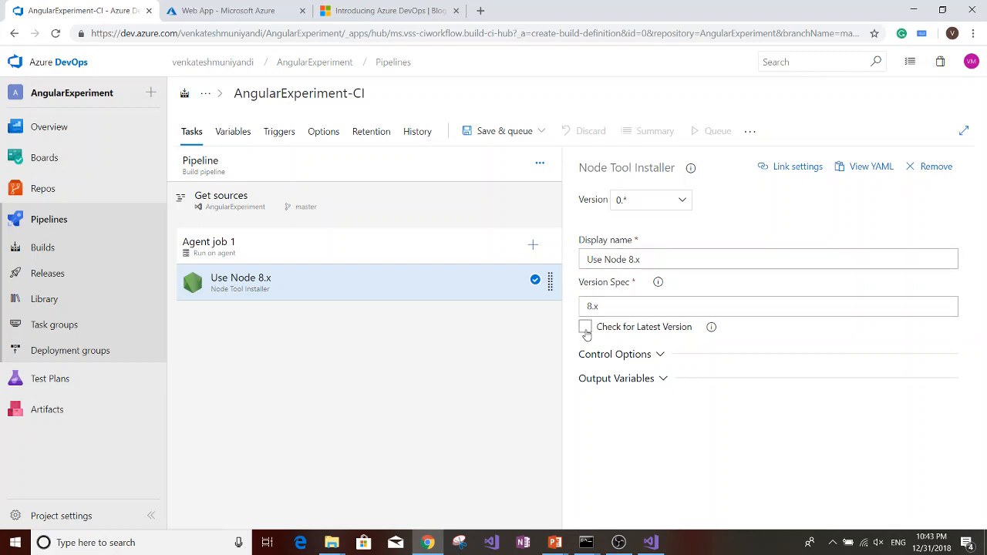
pyautogui.click(639, 310)
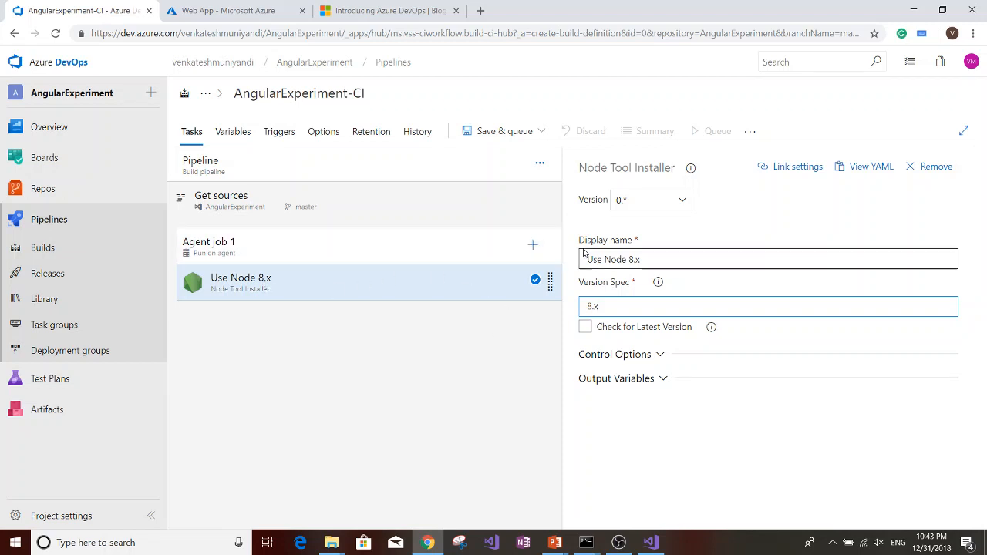
# Search the task catalogue for npm and add the npm task to Agent job 1.
pyautogui.click(532, 246)
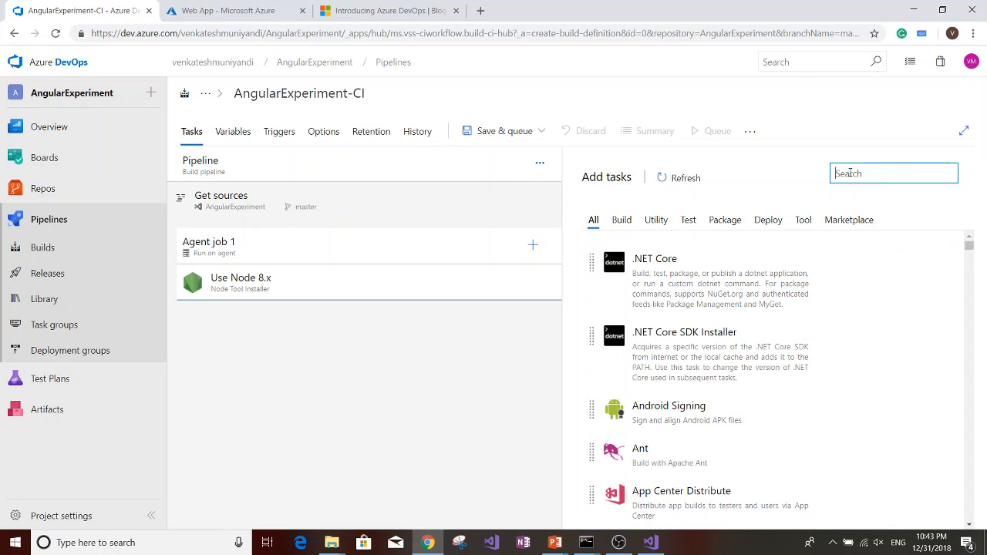
pyautogui.write('r')
pyautogui.write('pm')
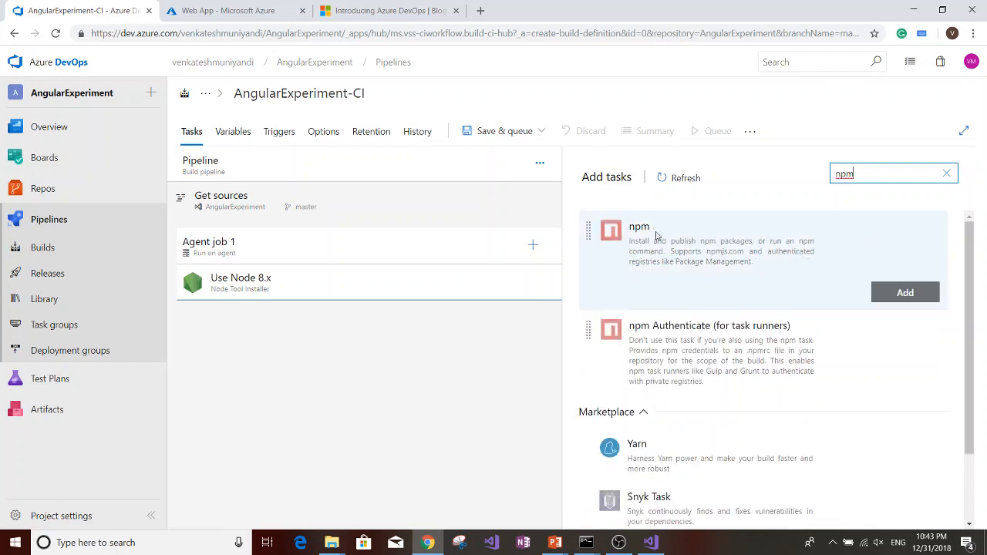
pyautogui.click(650, 238)
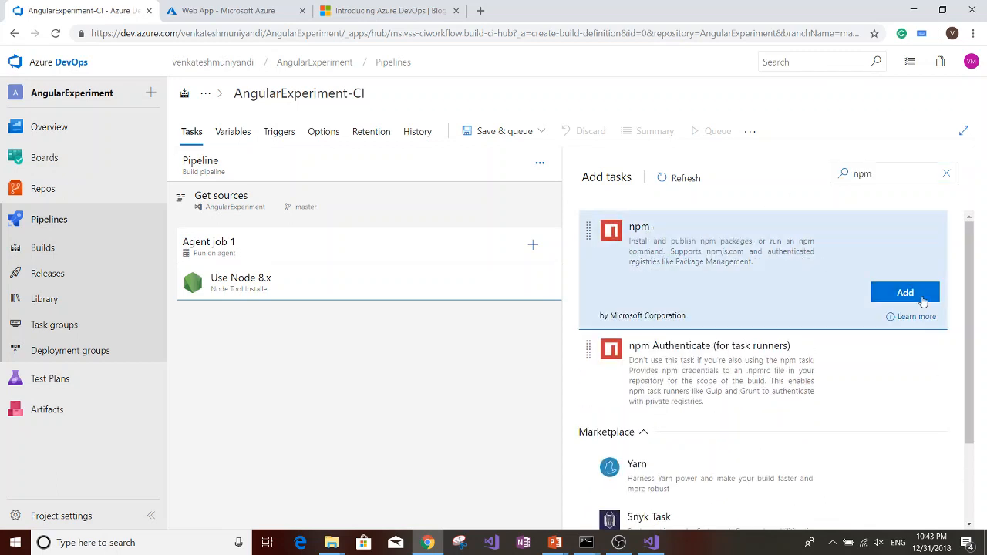
pyautogui.click(923, 299)
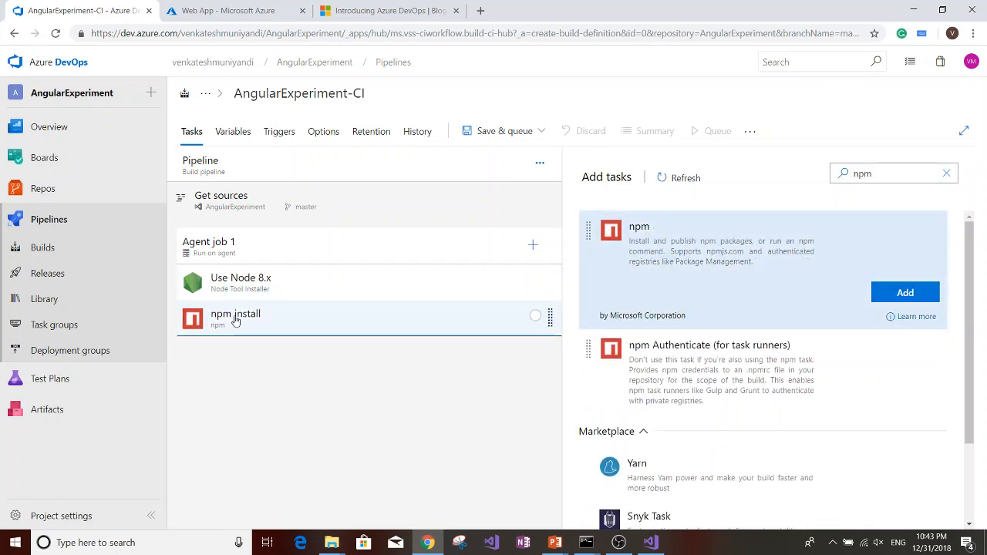
# Give the npm task the display name Install Angular CLI and set its command to custom.
pyautogui.click(236, 321)
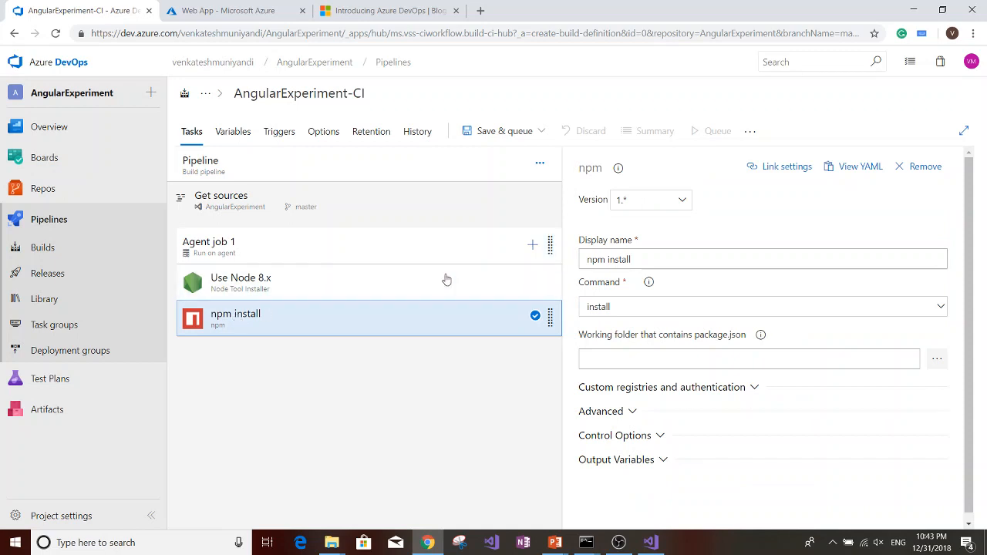
pyautogui.tripleClick(652, 258)
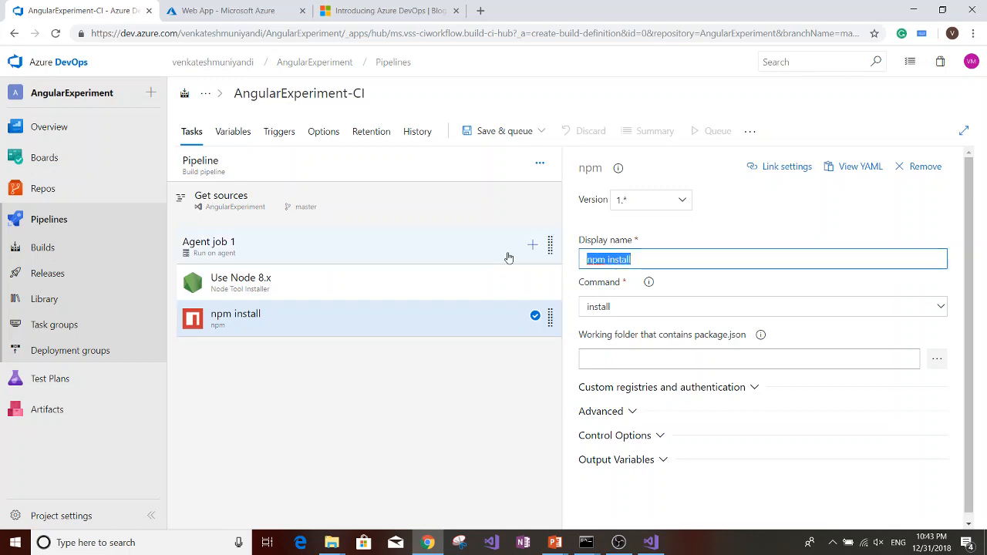
pyautogui.write('Instal')
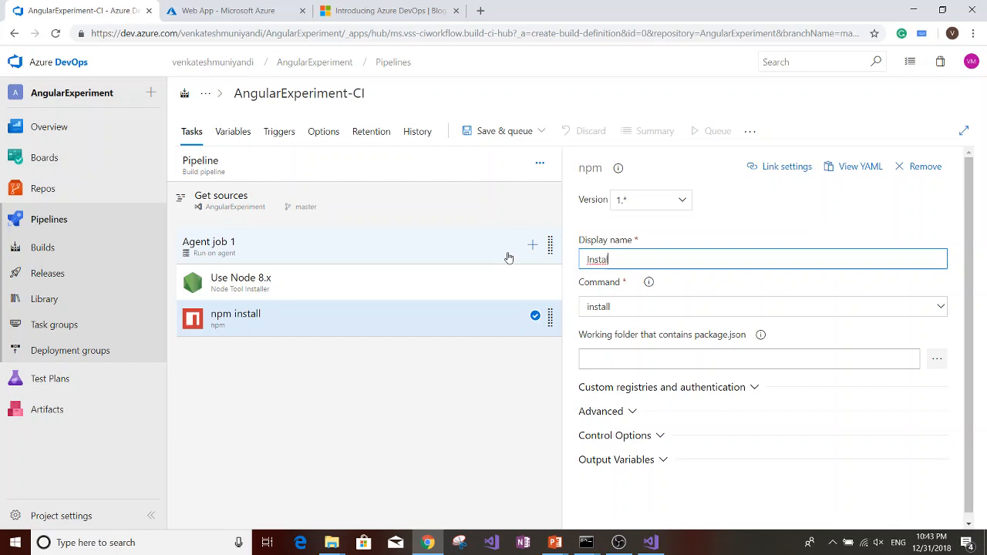
pyautogui.write('l Angular CLI')
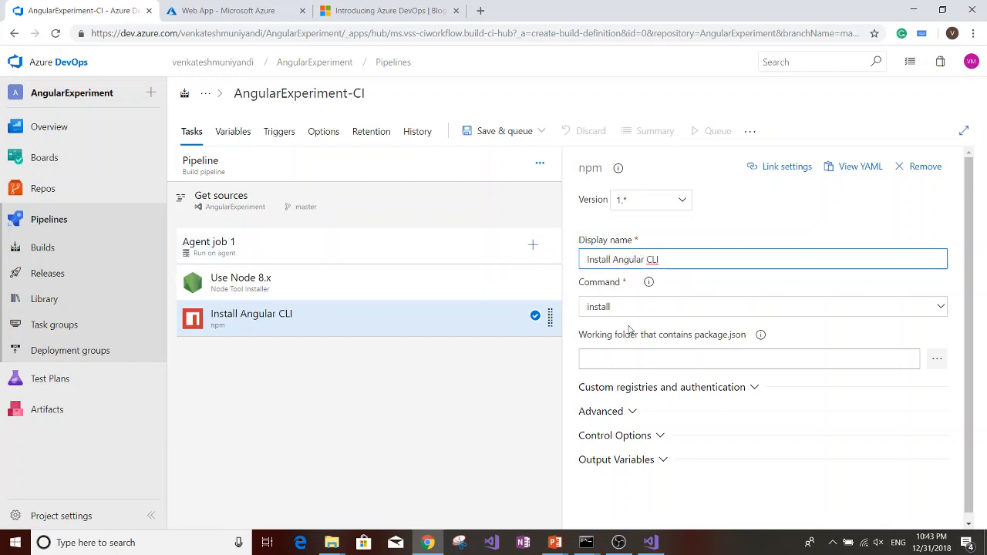
pyautogui.click(630, 310)
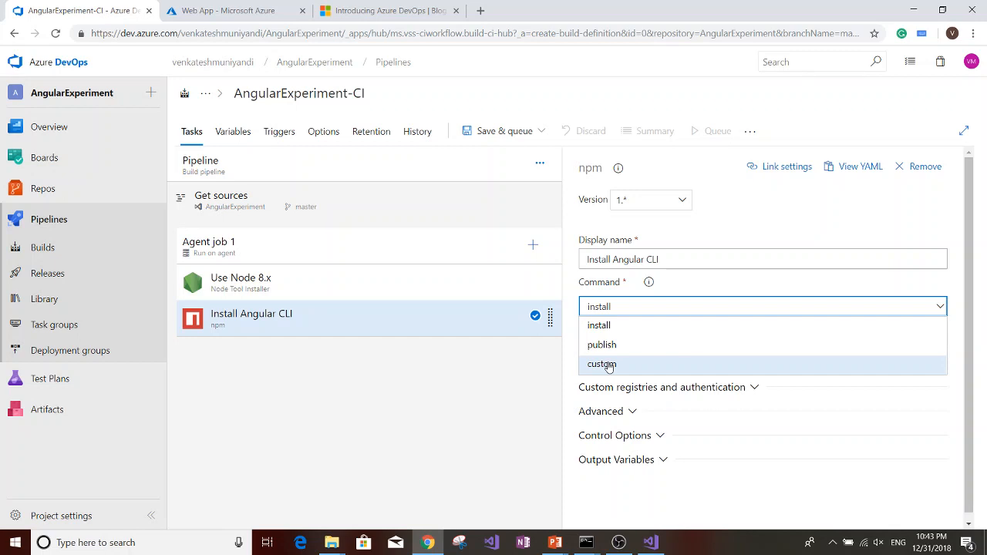
pyautogui.click(608, 366)
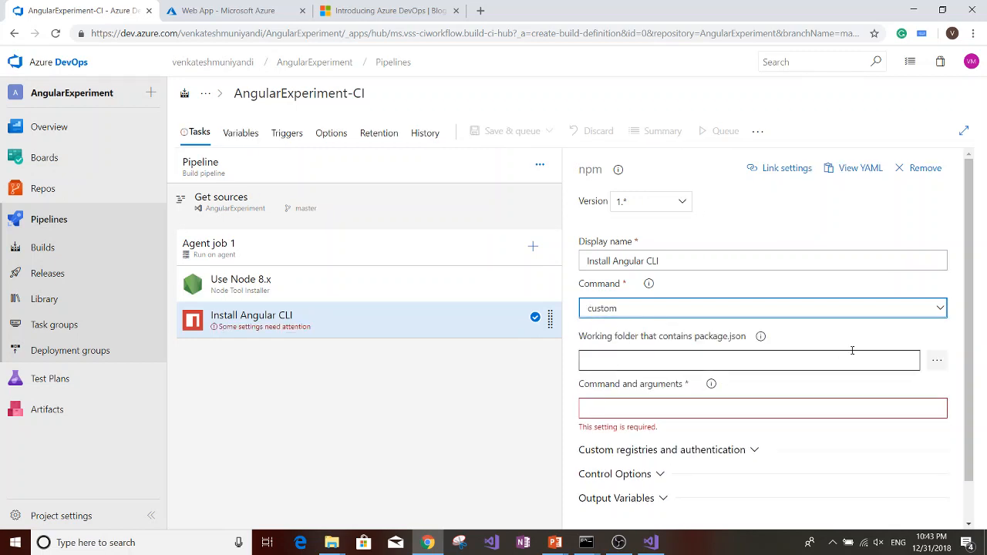
# Choose the repository's angular-experiment folder as the Install Angular CLI task's working folder.
pyautogui.click(838, 362)
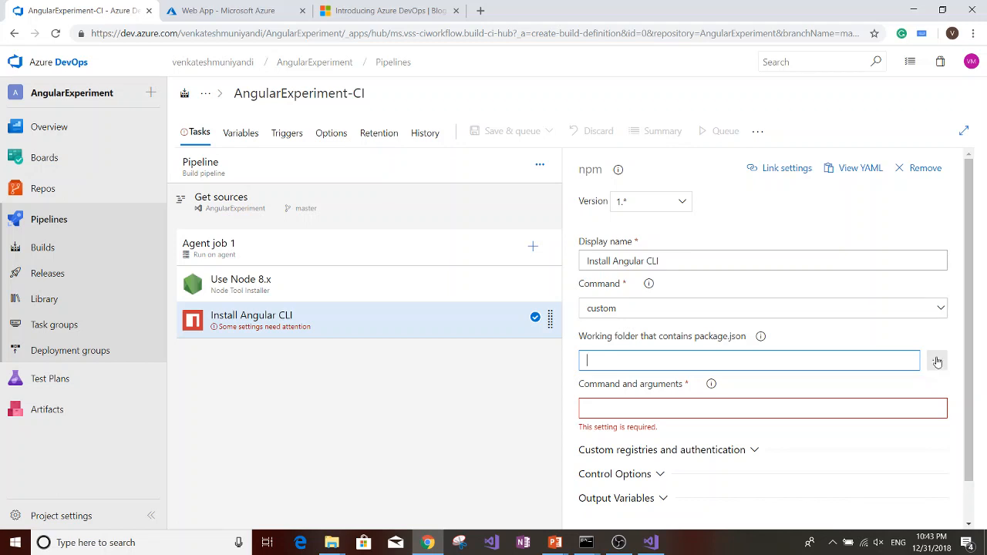
pyautogui.click(937, 361)
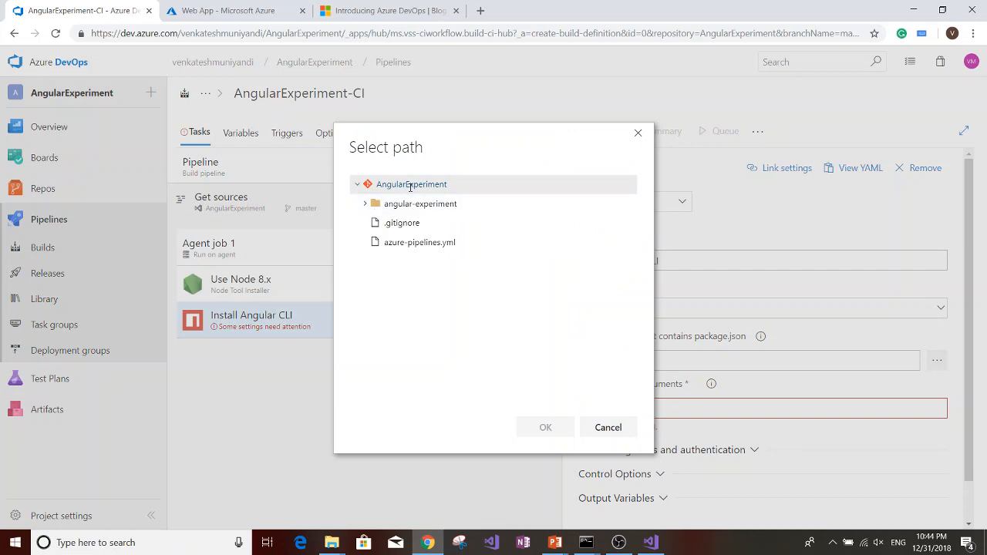
pyautogui.click(365, 207)
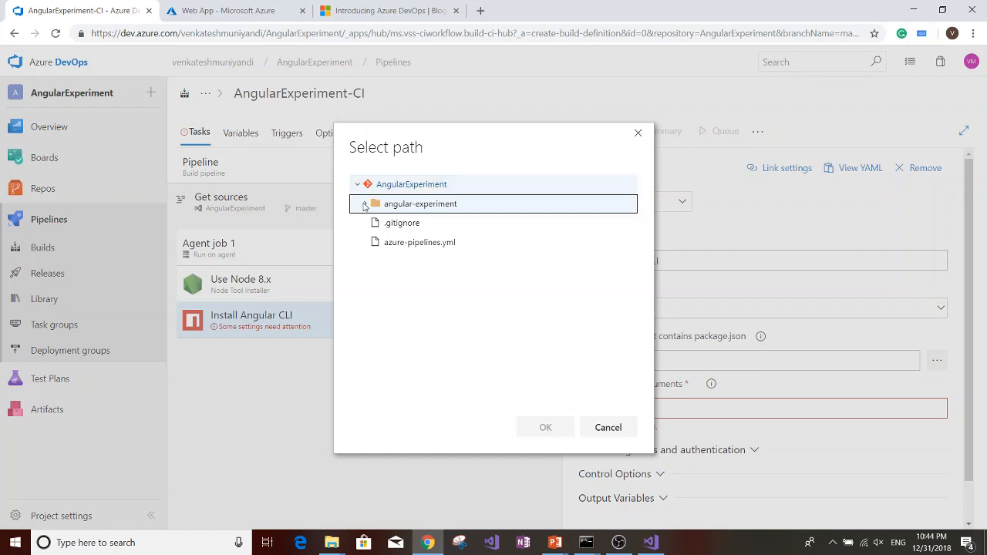
pyautogui.click(407, 204)
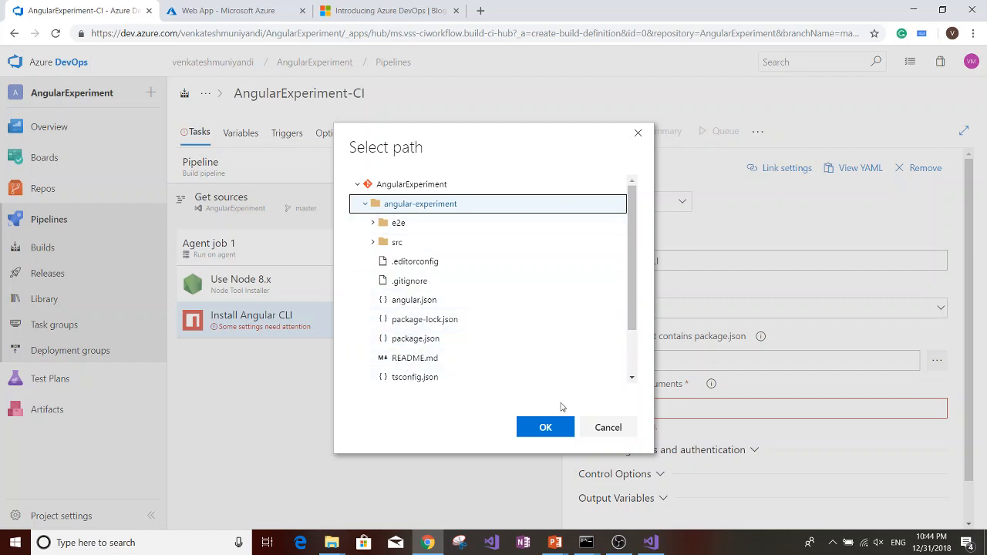
pyautogui.click(546, 428)
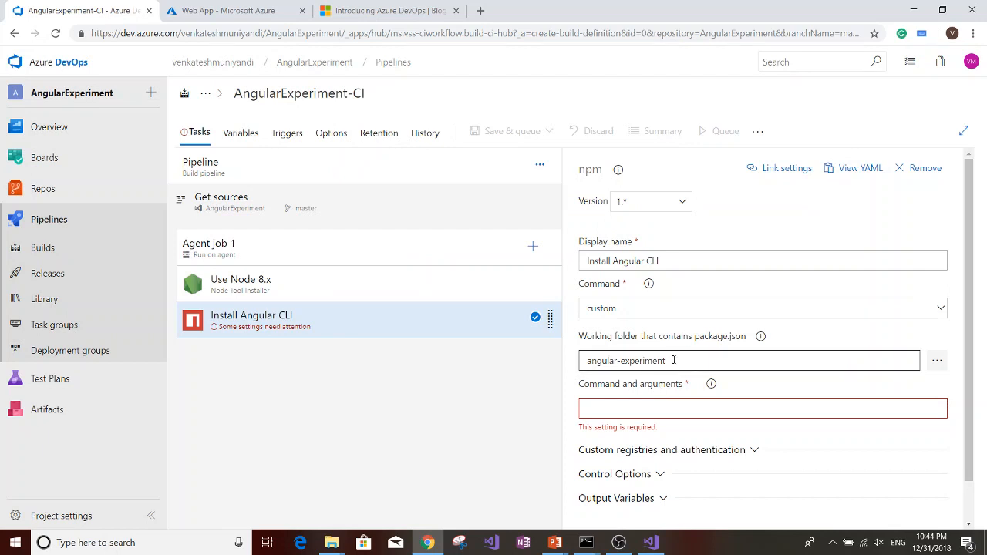
pyautogui.click(636, 411)
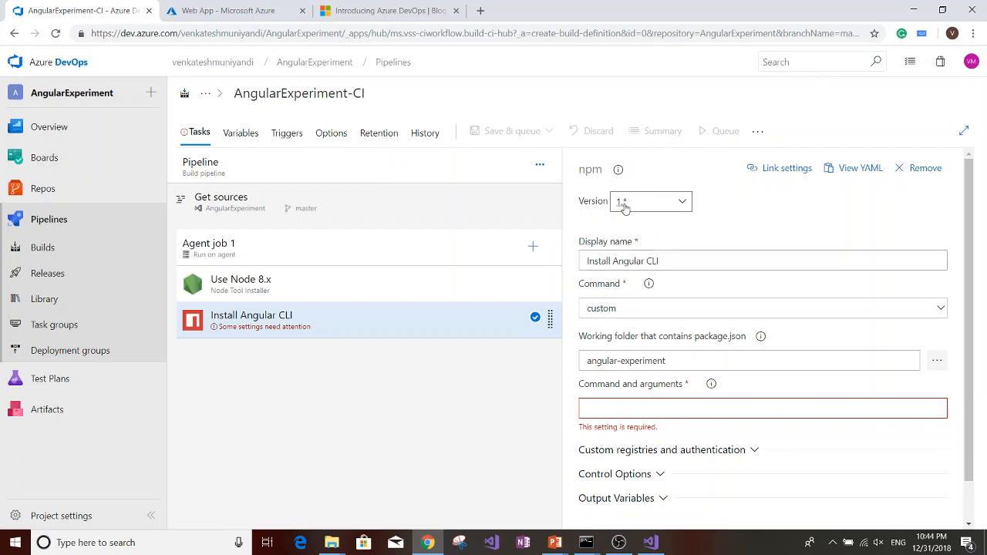
pyautogui.write('install @angular/')
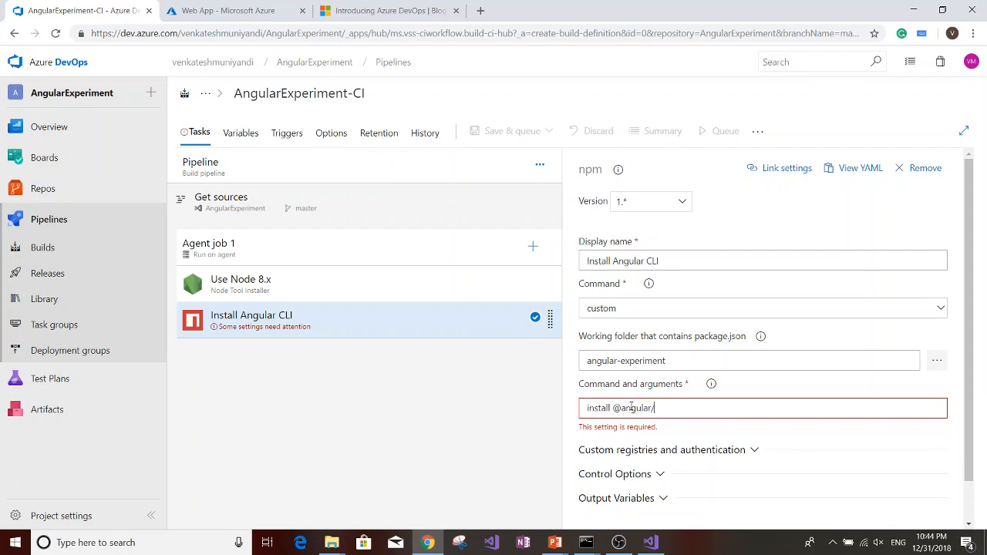
pyautogui.write('cli@late')
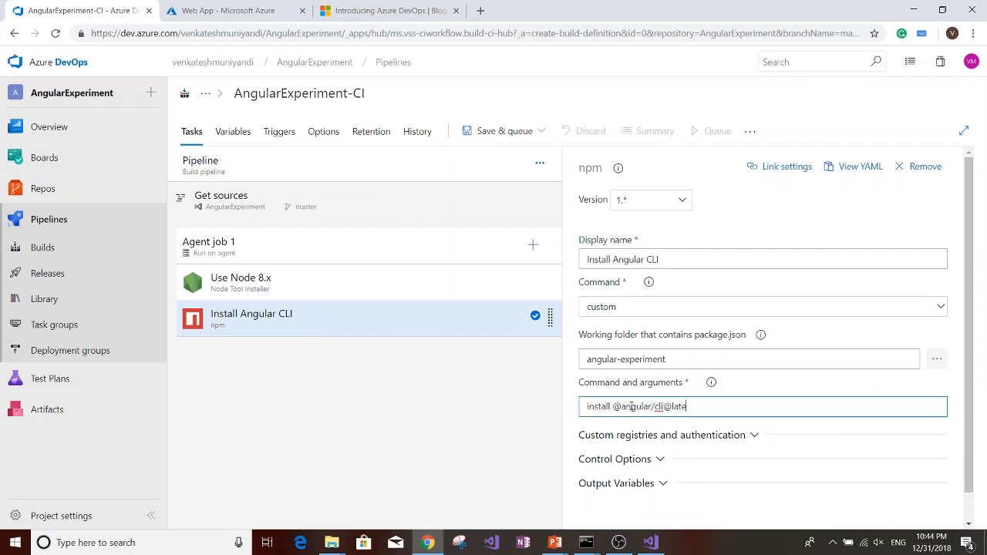
pyautogui.write('st -g')
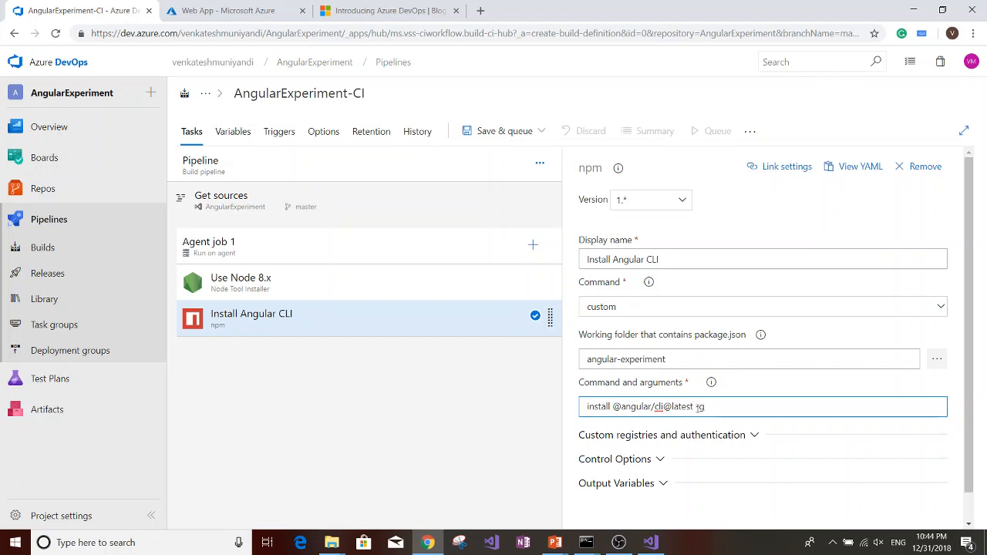
pyautogui.moveTo(696, 408); pyautogui.dragTo(708, 407)
pyautogui.click(760, 408)
# Save the AngularExperiment-CI build pipeline in the root folder without queuing a build.
pyautogui.click(541, 132)
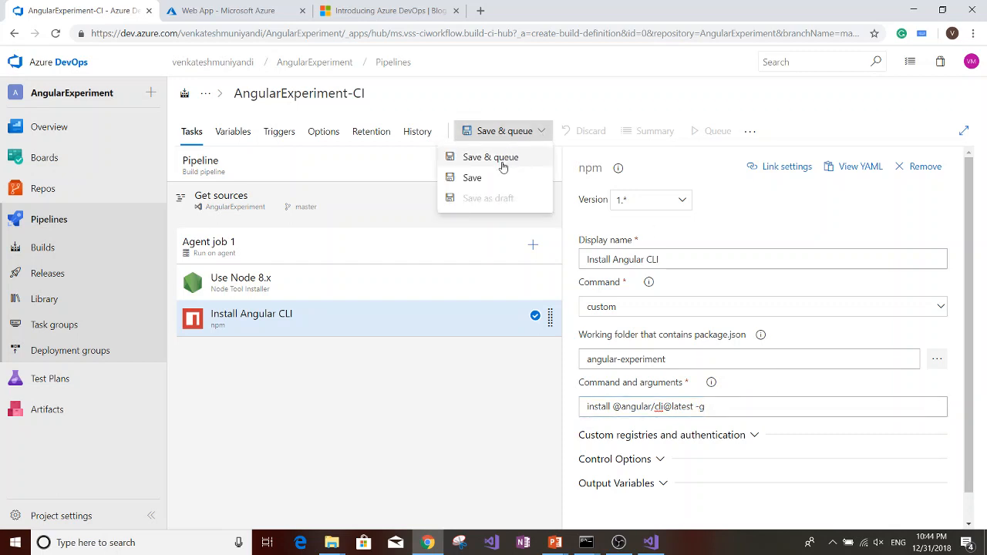
pyautogui.click(472, 178)
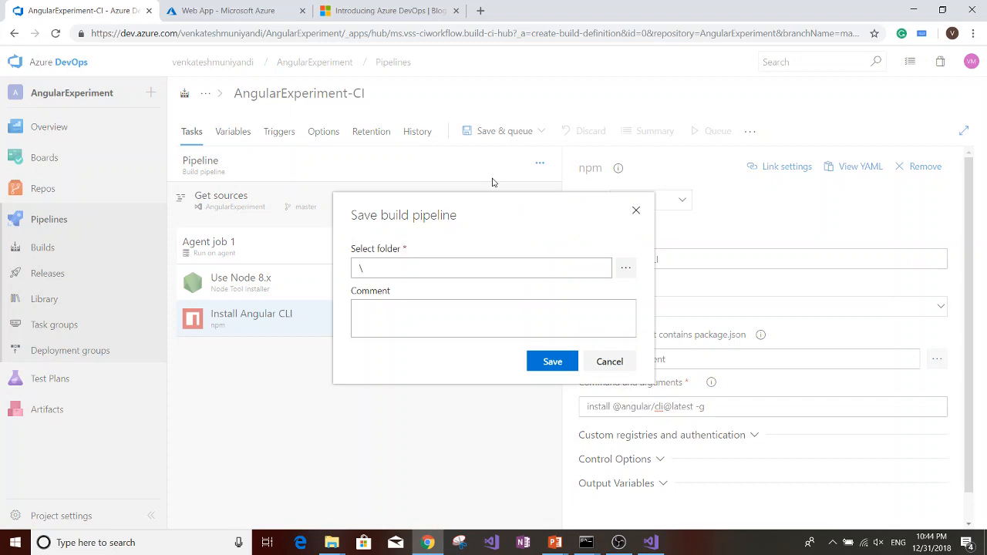
pyautogui.click(556, 364)
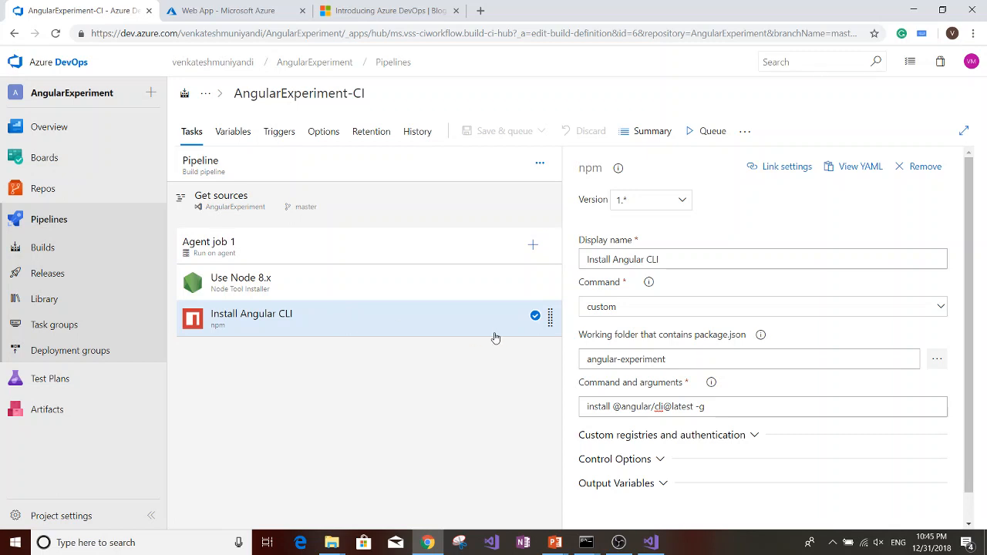
# Search the task catalogue for npm and add a second npm task to Agent job 1.
pyautogui.click(532, 245)
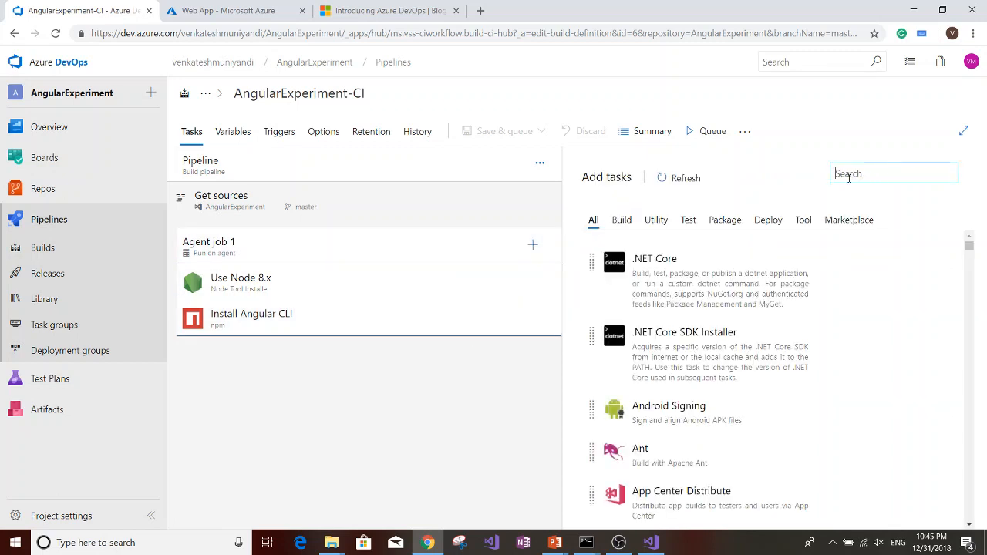
pyautogui.write('npm')
pyautogui.click(660, 251)
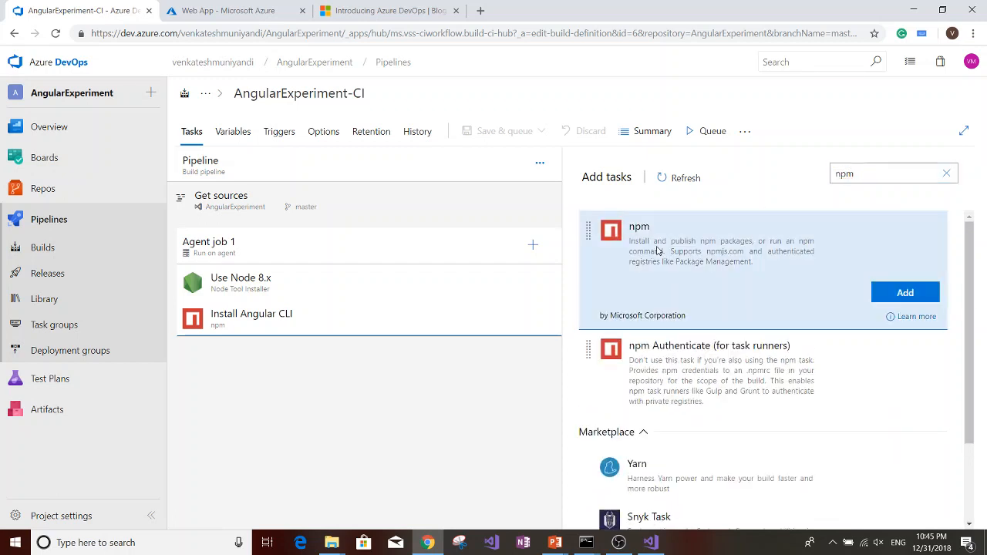
pyautogui.click(907, 293)
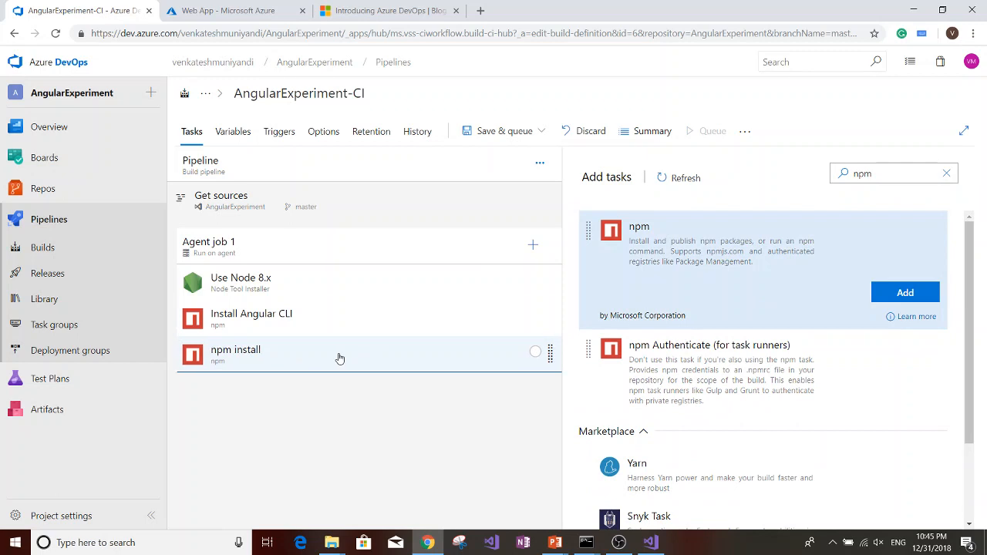
# Give the new npm install task the display name npm Install project dependencies.
pyautogui.click(339, 357)
pyautogui.click(656, 260)
pyautogui.hotkey('ctrl', 'a')
pyautogui.write('n')
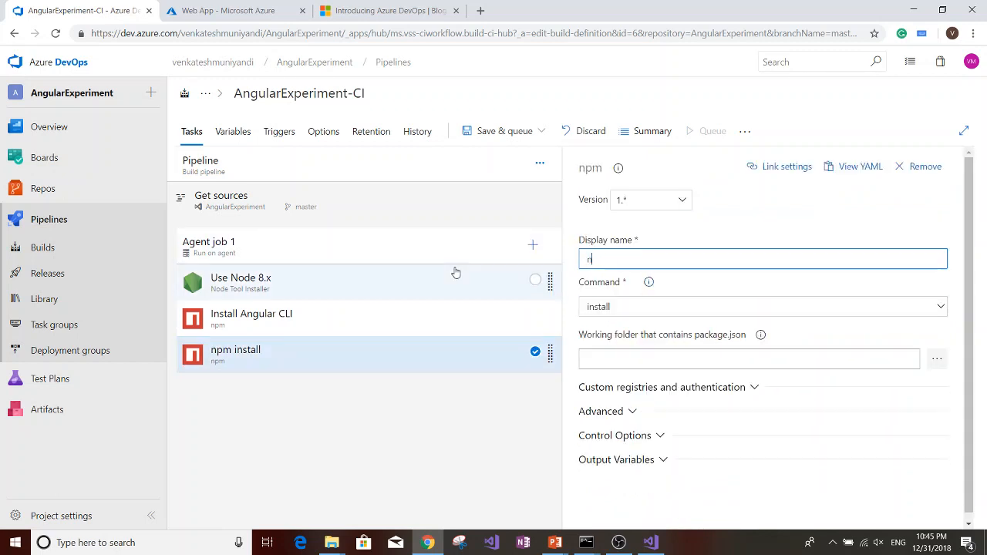
pyautogui.write('pm Install proje')
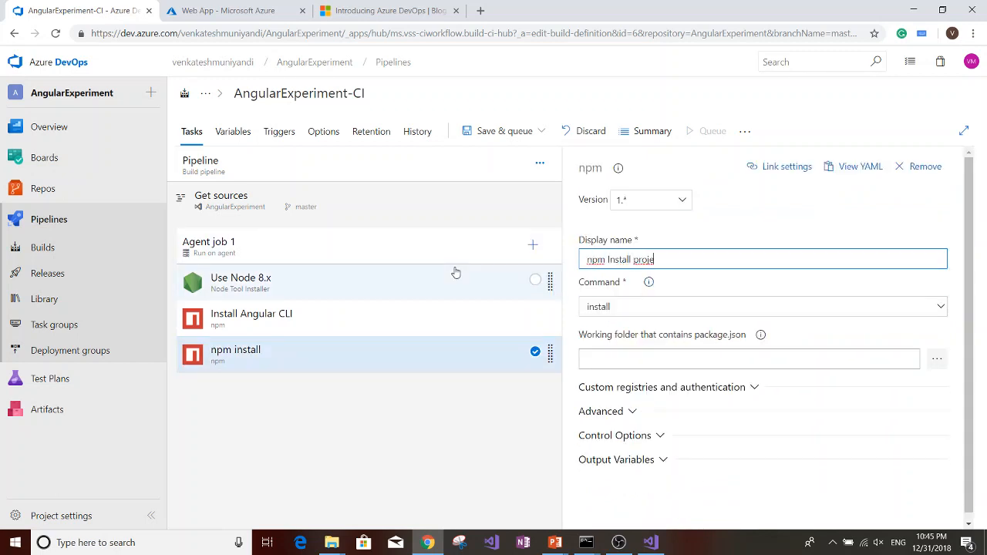
pyautogui.write('ct dependencies')
# Choose the angular-experiment folder as the working folder of the npm Install project dependencies task.
pyautogui.click(689, 358)
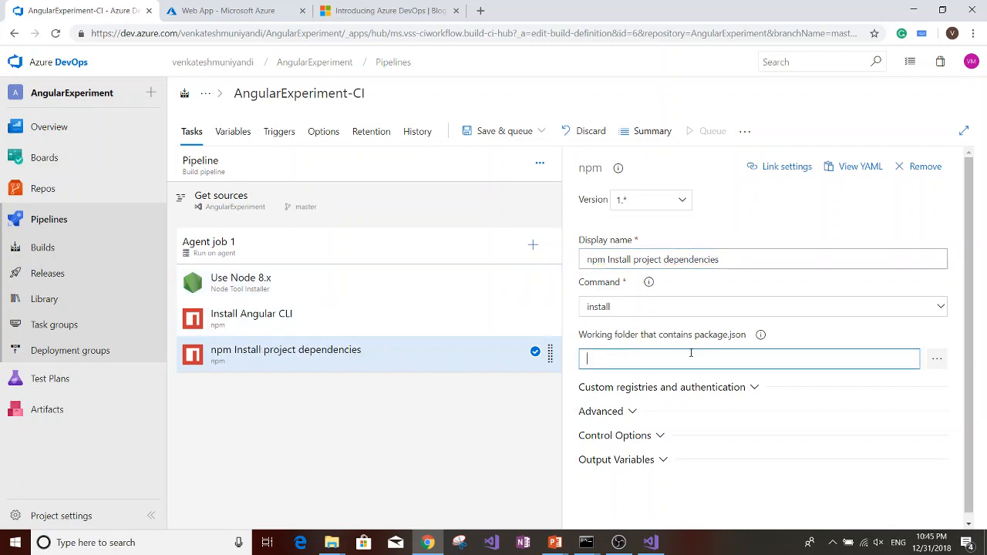
pyautogui.click(933, 363)
pyautogui.click(420, 203)
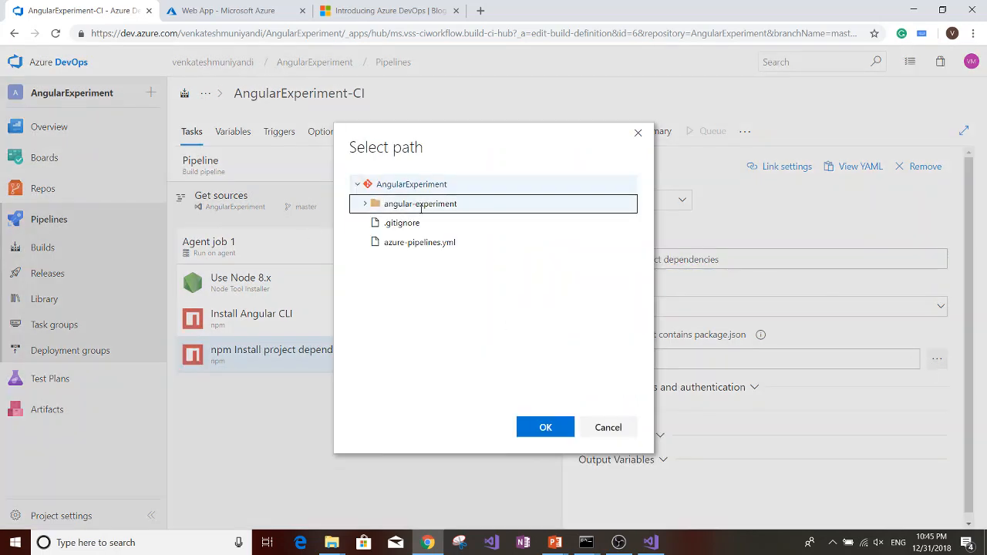
pyautogui.click(545, 427)
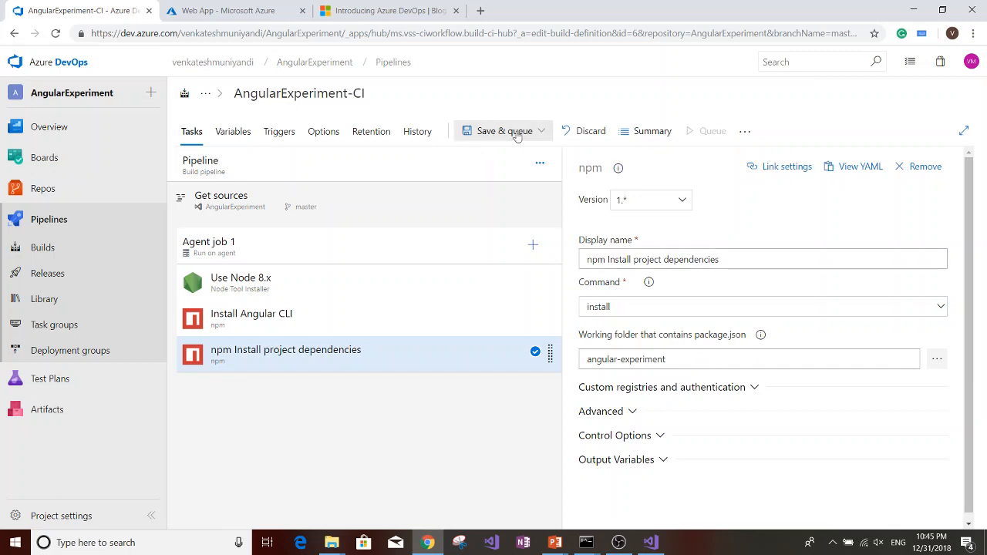
# Save the pipeline with its npm Install project dependencies task, without queuing a build.
pyautogui.click(548, 132)
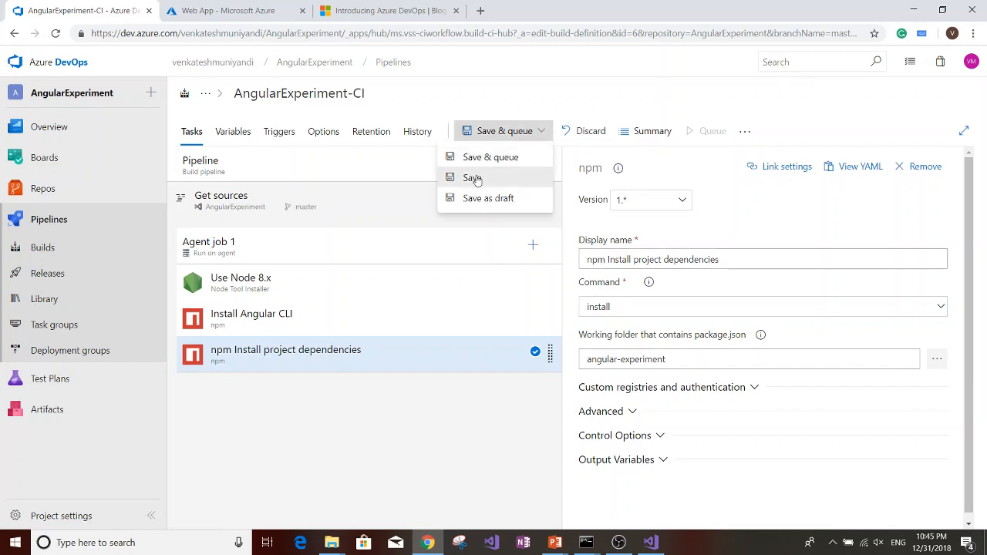
pyautogui.click(476, 179)
pyautogui.click(554, 344)
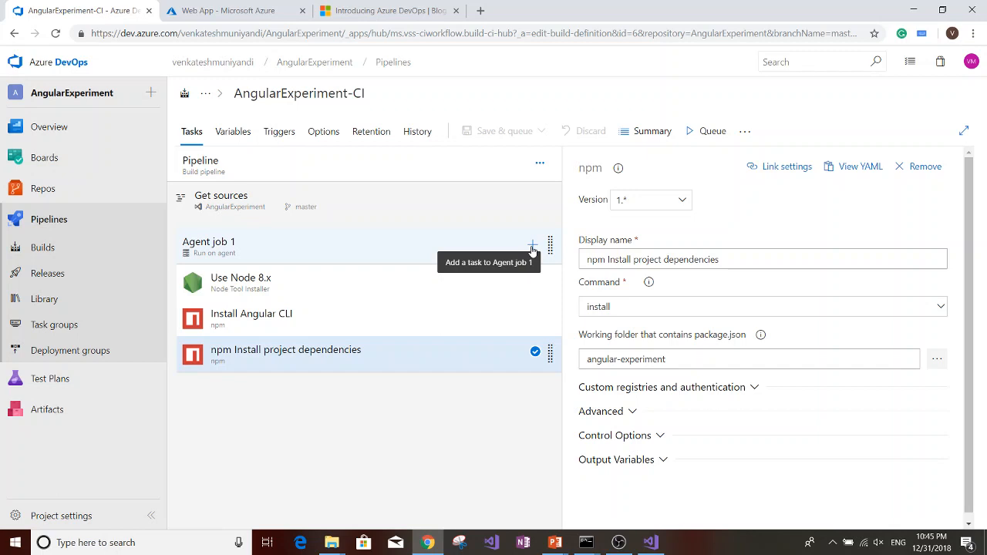
pyautogui.click(532, 247)
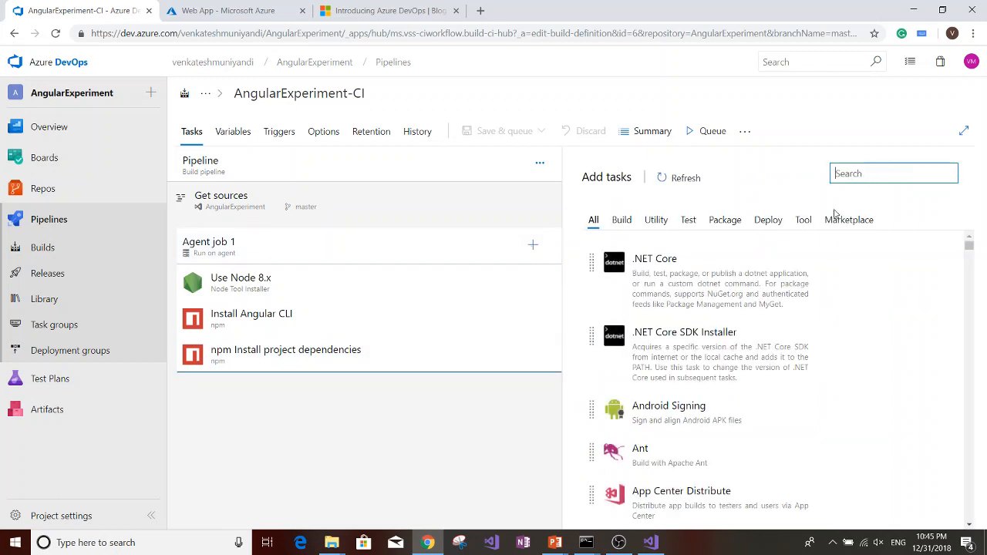
pyautogui.write('np')
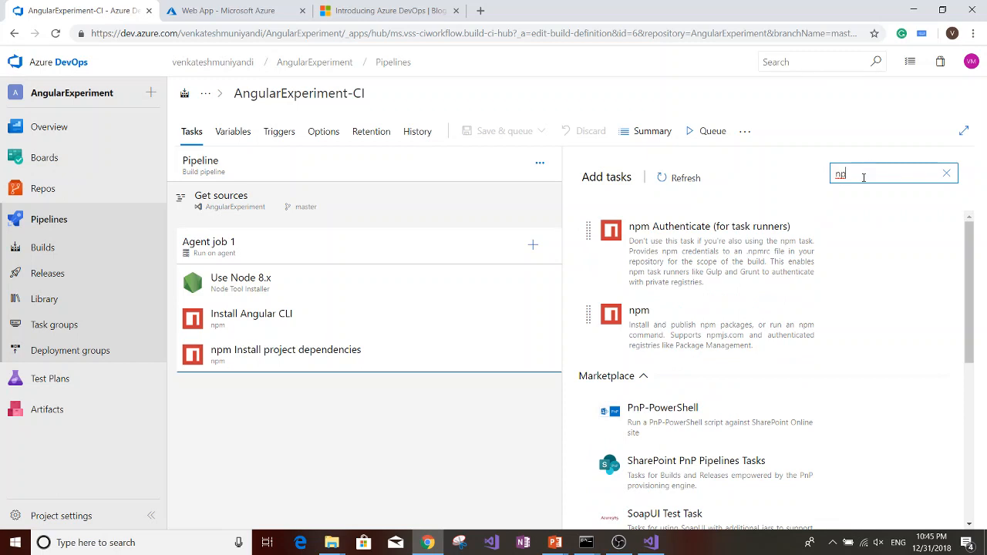
pyautogui.write('m')
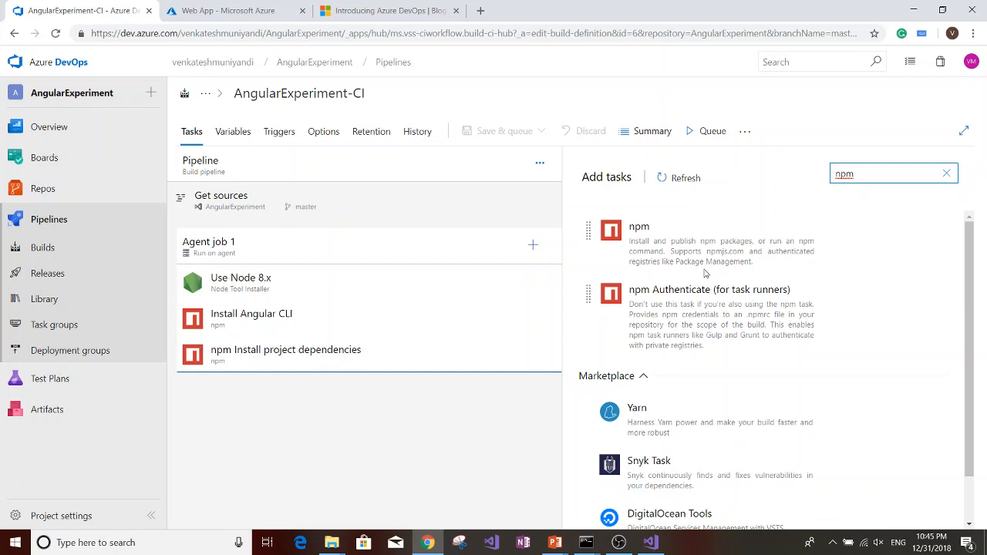
pyautogui.click(948, 175)
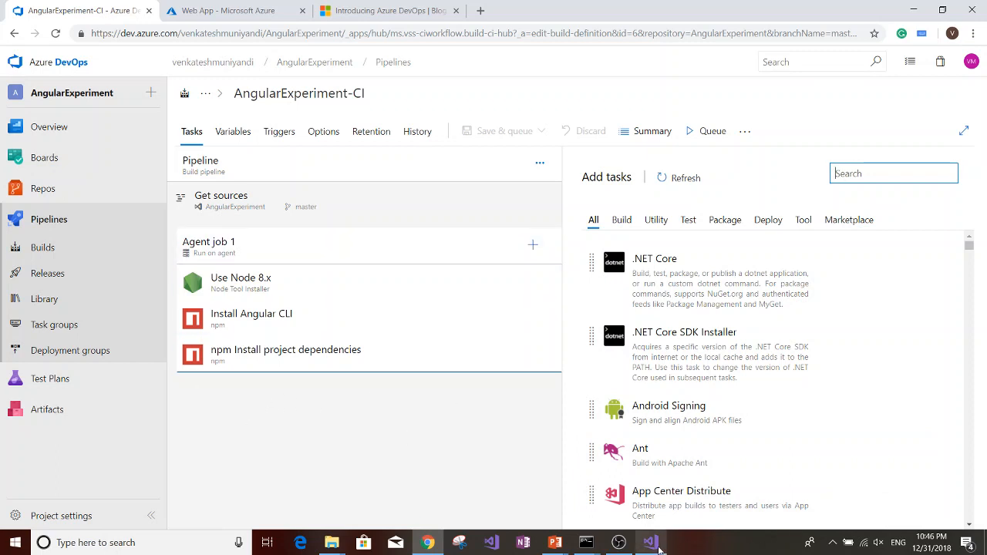
# Switch to Visual Studio and examine the scripts section of package.json.
pyautogui.click(651, 543)
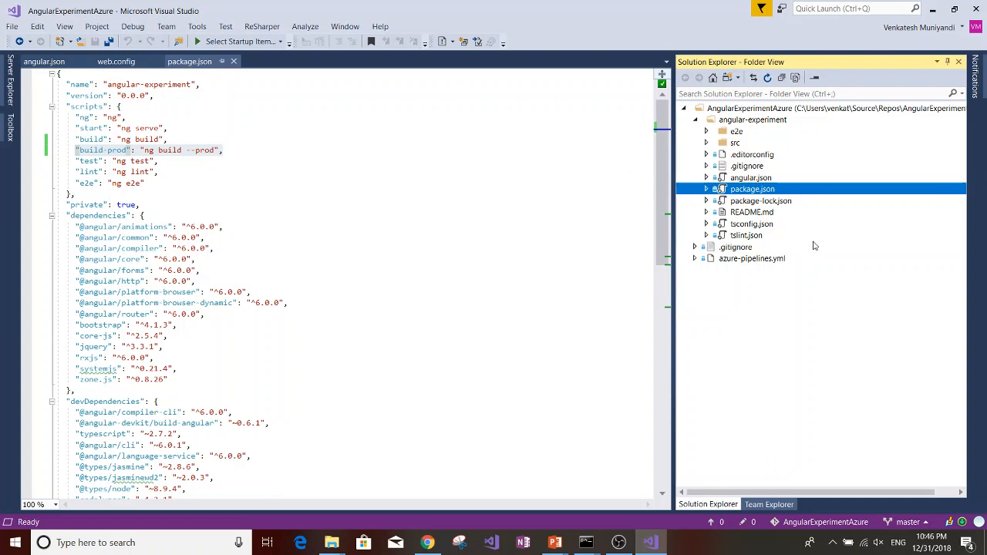
pyautogui.click(523, 174)
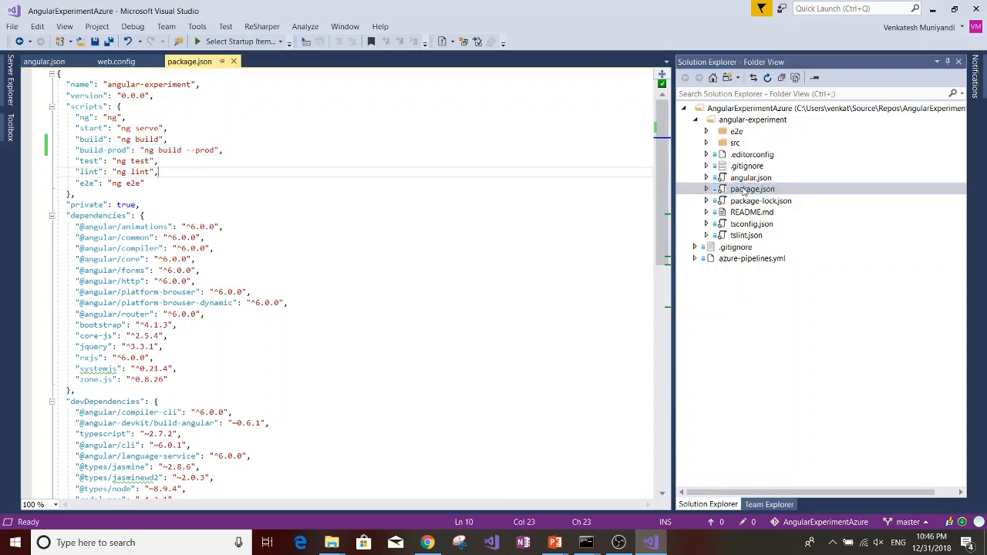
pyautogui.click(68, 106)
pyautogui.hotkey('shift', 'Down')
pyautogui.hotkey('shift', 'Down')
pyautogui.hotkey('shift', 'Down')
pyautogui.hotkey('shift', 'Down')
pyautogui.hotkey('shift', 'Down')
pyautogui.hotkey('shift', 'Down')
pyautogui.hotkey('shift', 'Down')
pyautogui.hotkey('shift', 'Down')
pyautogui.hotkey('shift', 'Down')
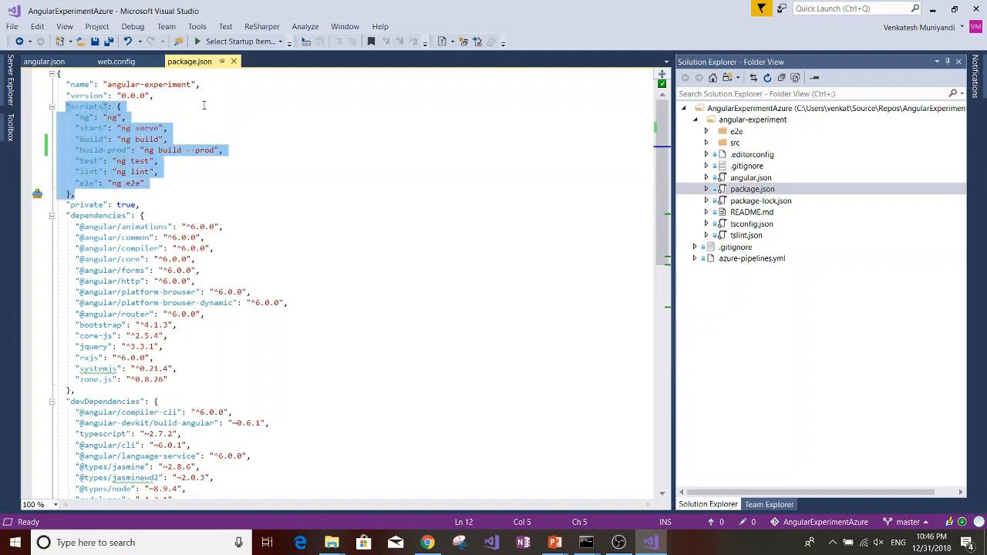
pyautogui.click(212, 105)
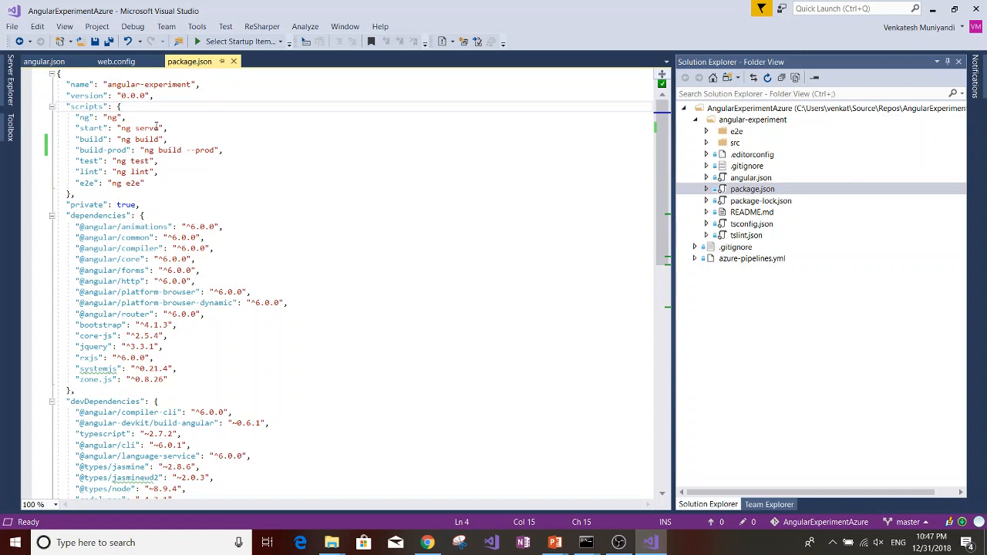
# Examine the build-prod script and its --prod option in package.json.
pyautogui.click(246, 176)
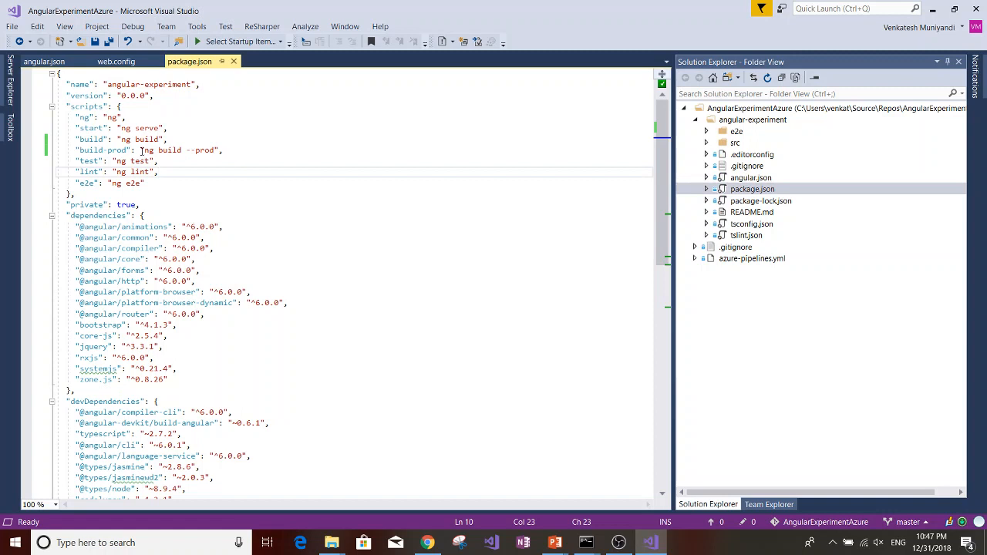
pyautogui.moveTo(70, 149); pyautogui.dragTo(223, 151)
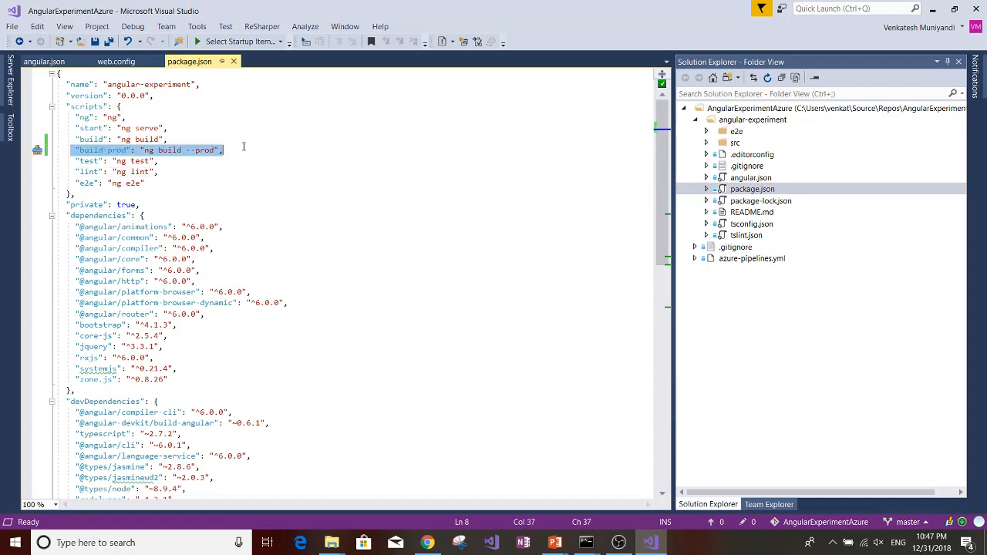
pyautogui.click(192, 151)
pyautogui.moveTo(186, 152); pyautogui.dragTo(216, 151)
pyautogui.click(269, 158)
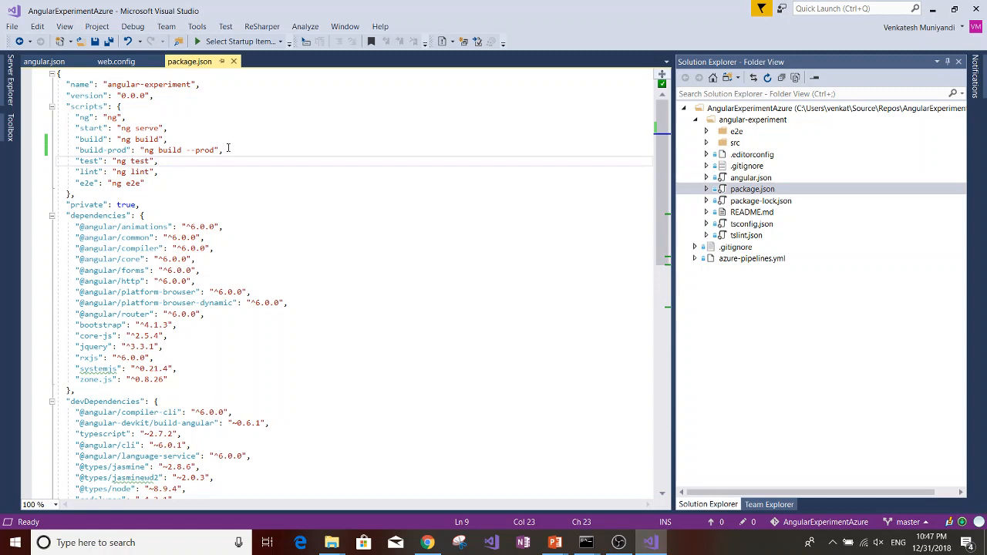
pyautogui.moveTo(229, 150); pyautogui.dragTo(125, 152)
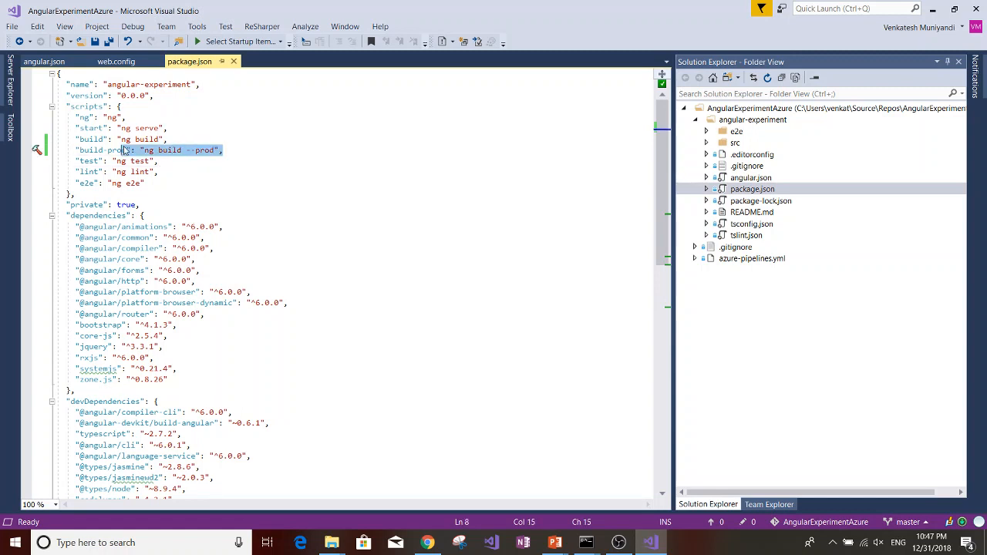
pyautogui.click(220, 149)
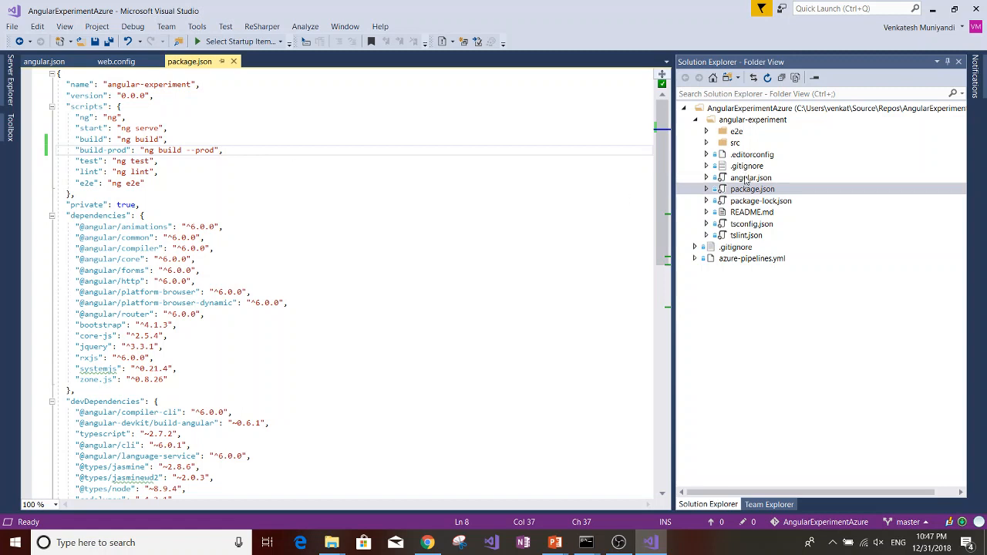
# Open angular.json and examine the outputPath setting in the build options.
pyautogui.doubleClick(746, 181)
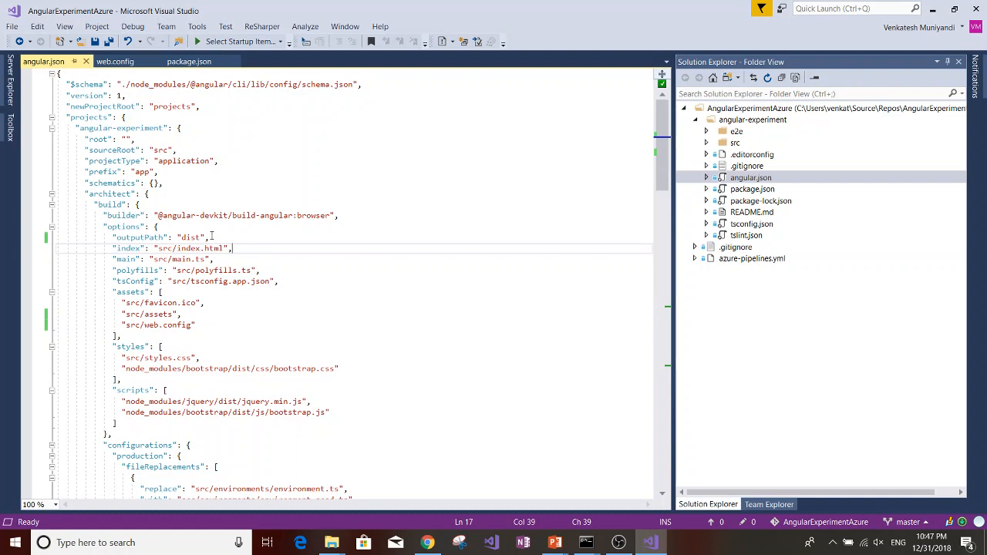
pyautogui.moveTo(211, 237); pyautogui.dragTo(108, 238)
pyautogui.click(276, 231)
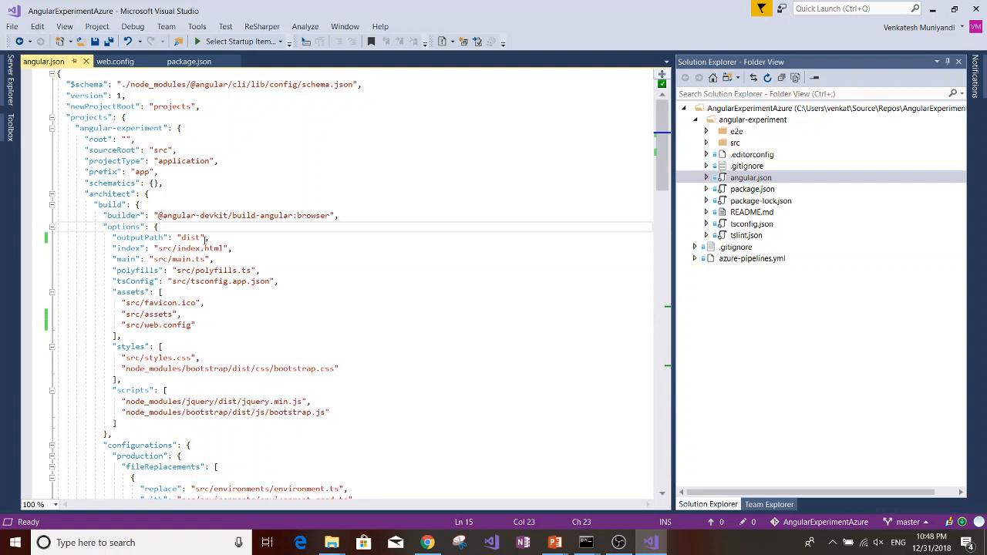
pyautogui.moveTo(200, 236); pyautogui.dragTo(181, 237)
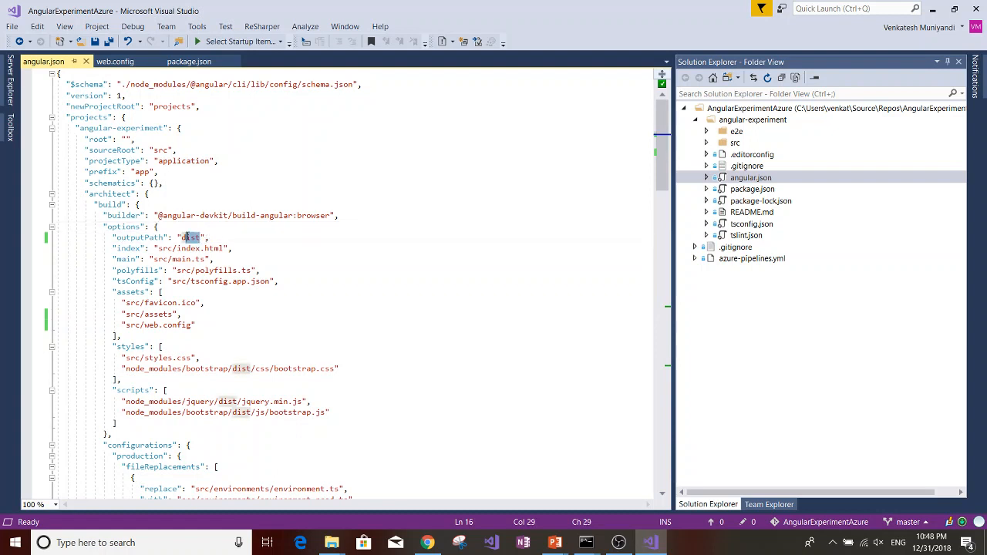
pyautogui.click(231, 237)
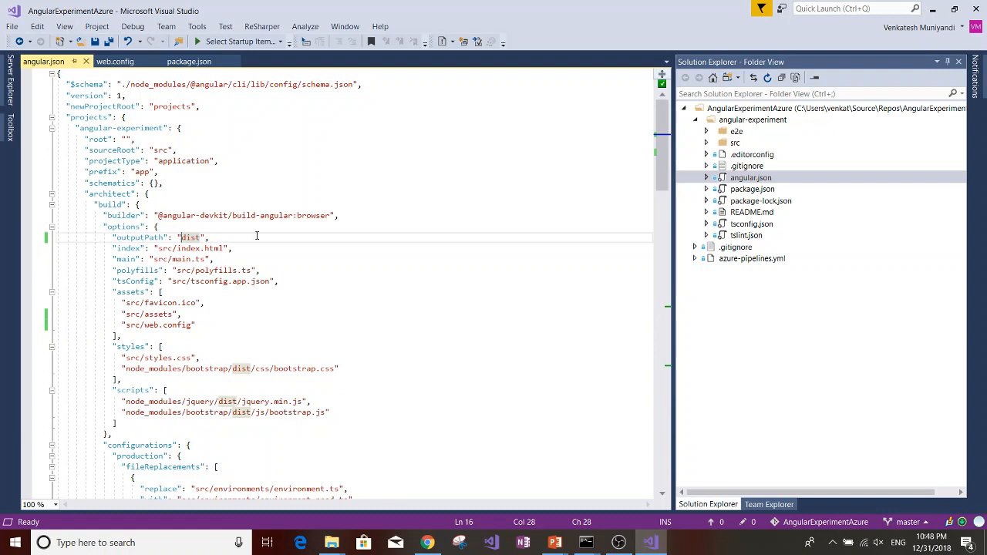
pyautogui.moveTo(180, 237); pyautogui.dragTo(202, 237)
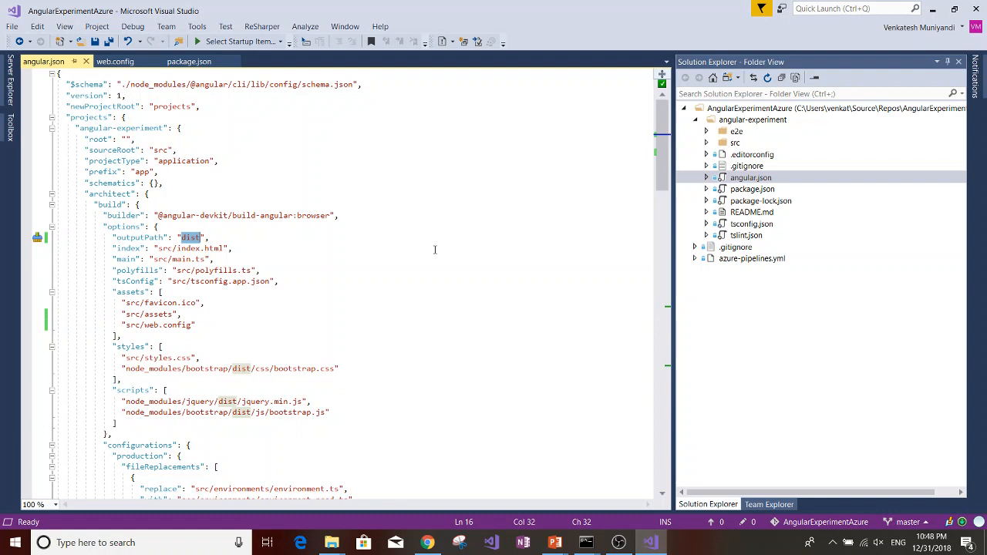
pyautogui.moveTo(181, 236); pyautogui.dragTo(201, 236)
pyautogui.click(201, 237)
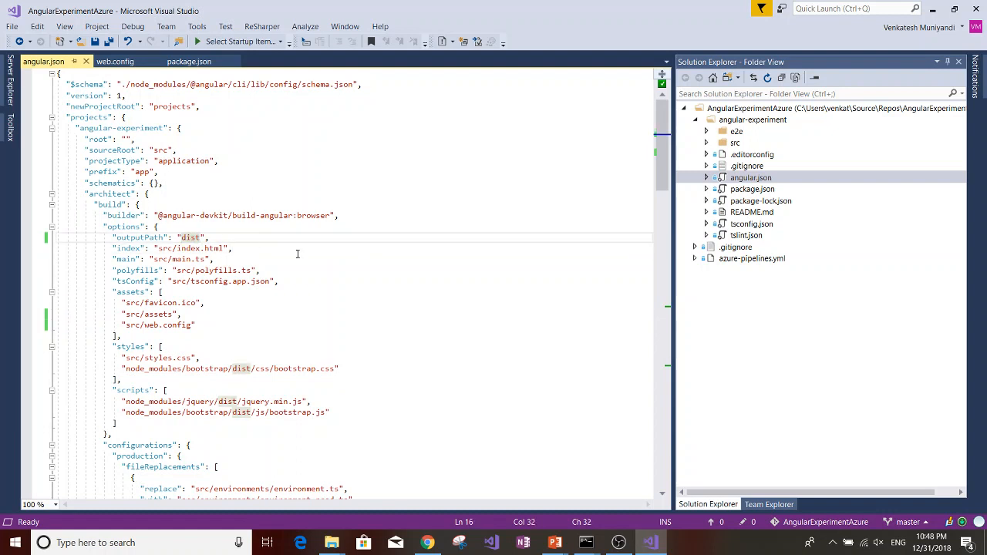
pyautogui.click(420, 296)
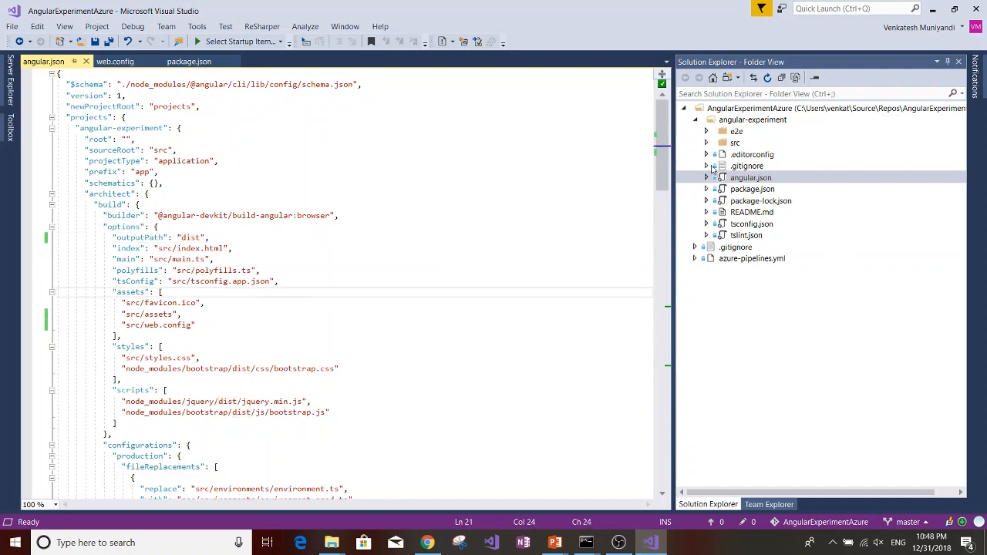
# Open web.config from the src folder and check it against the build options in angular.json.
pyautogui.click(707, 145)
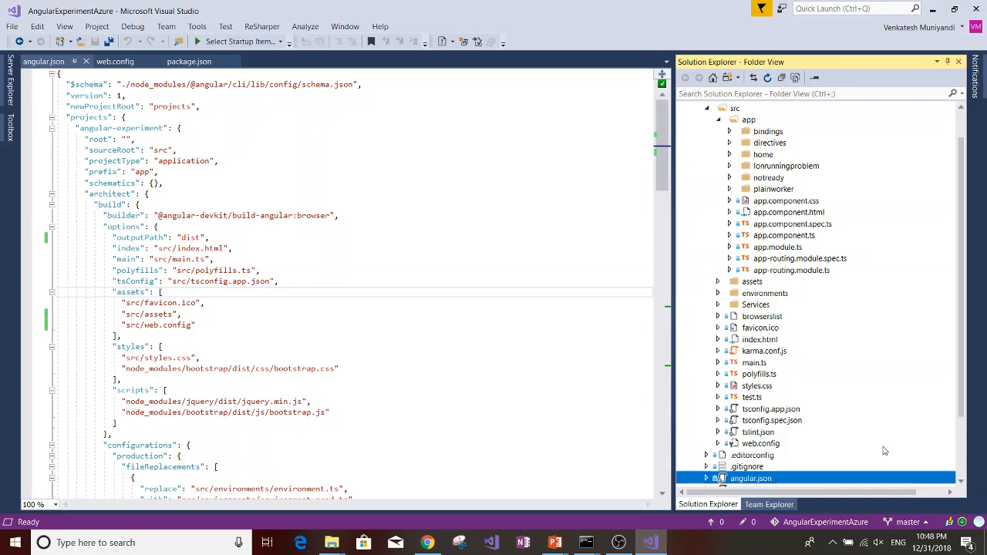
pyautogui.doubleClick(762, 444)
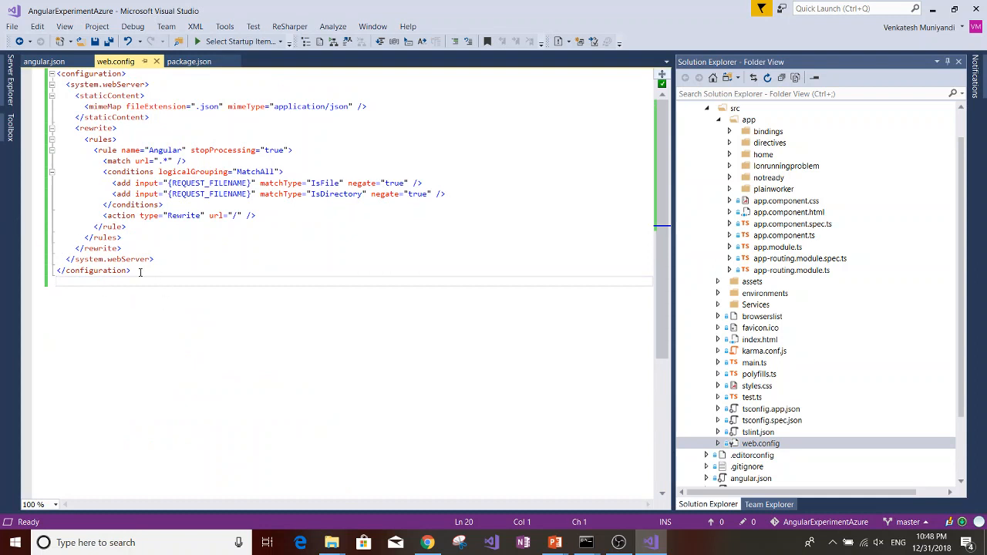
pyautogui.moveTo(140, 271); pyautogui.dragTo(59, 74)
pyautogui.click(44, 61)
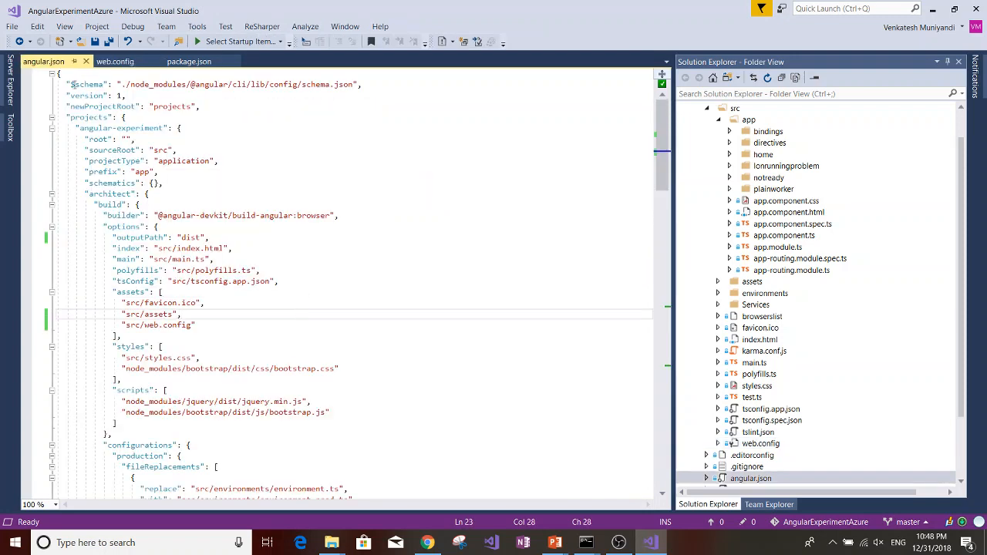
pyautogui.click(114, 63)
pyautogui.click(297, 324)
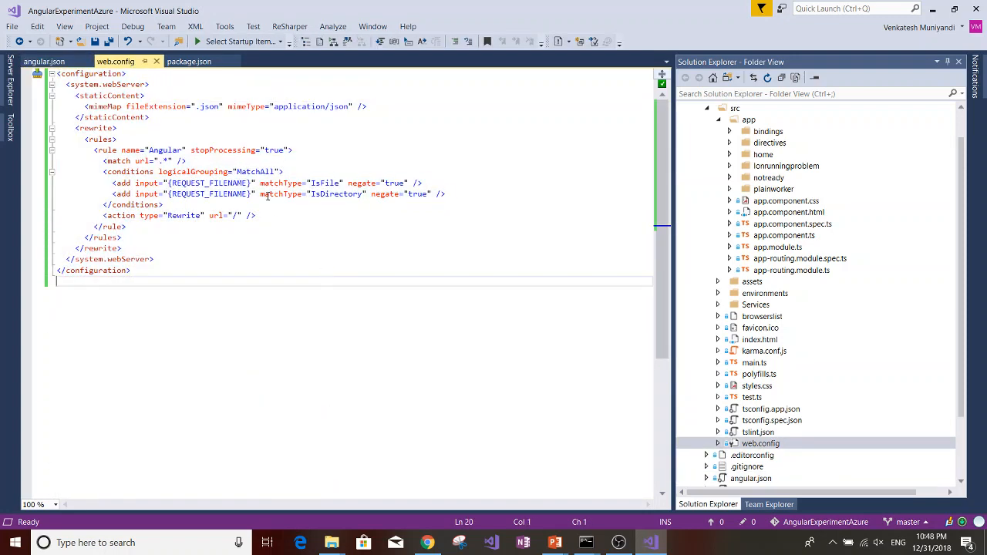
# Examine the rewrite rules, the .json mimeMap entry and the overall configuration block in web.config.
pyautogui.moveTo(75, 128); pyautogui.dragTo(149, 244)
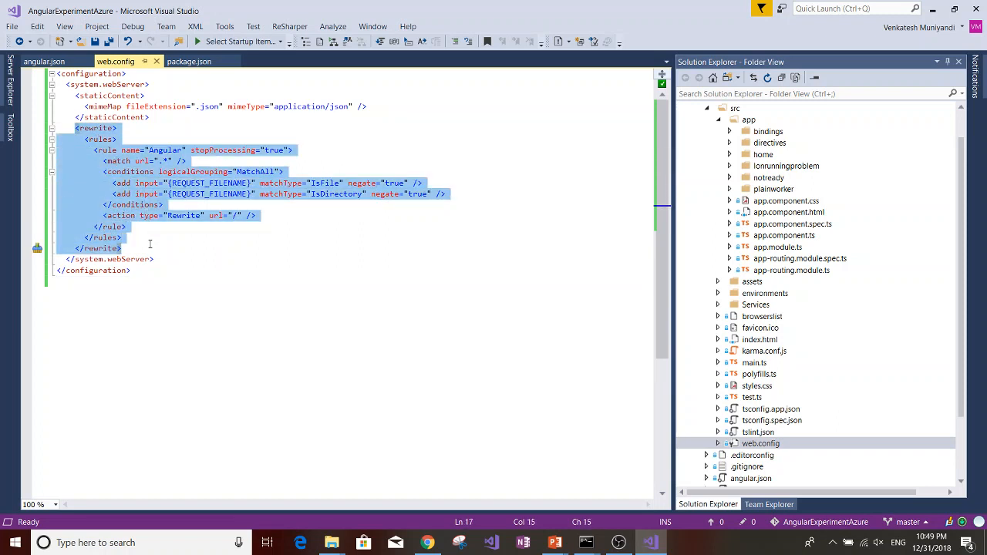
pyautogui.click(254, 226)
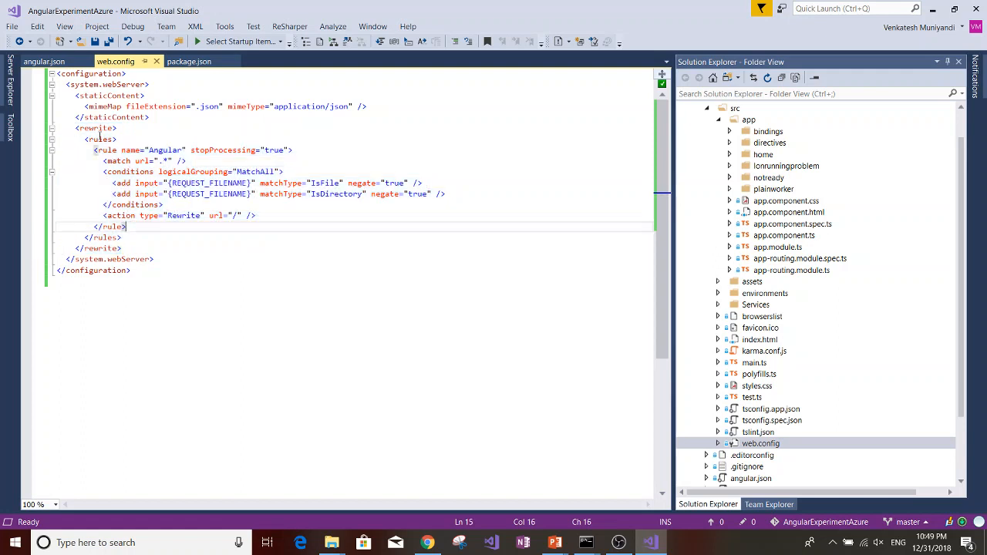
pyautogui.moveTo(84, 107); pyautogui.dragTo(390, 105)
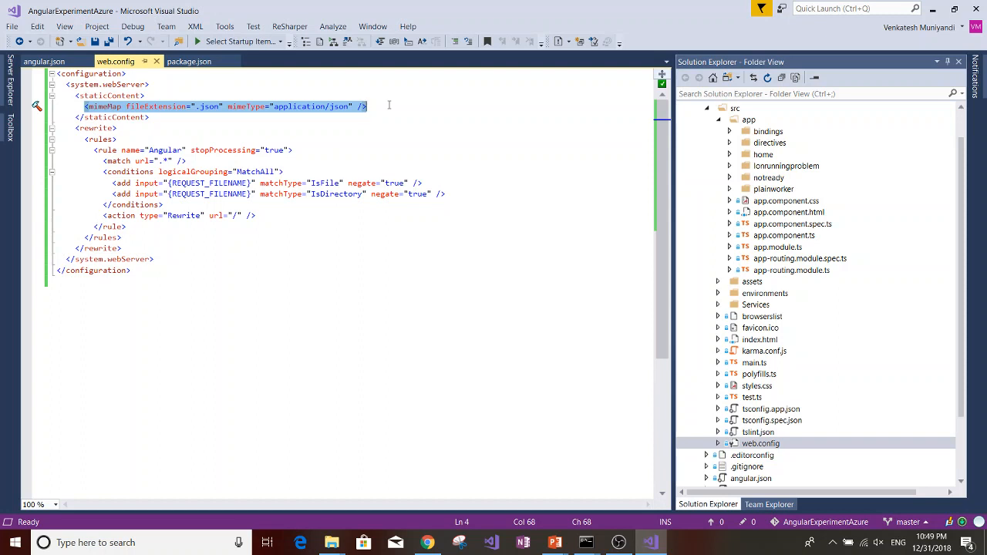
pyautogui.click(376, 108)
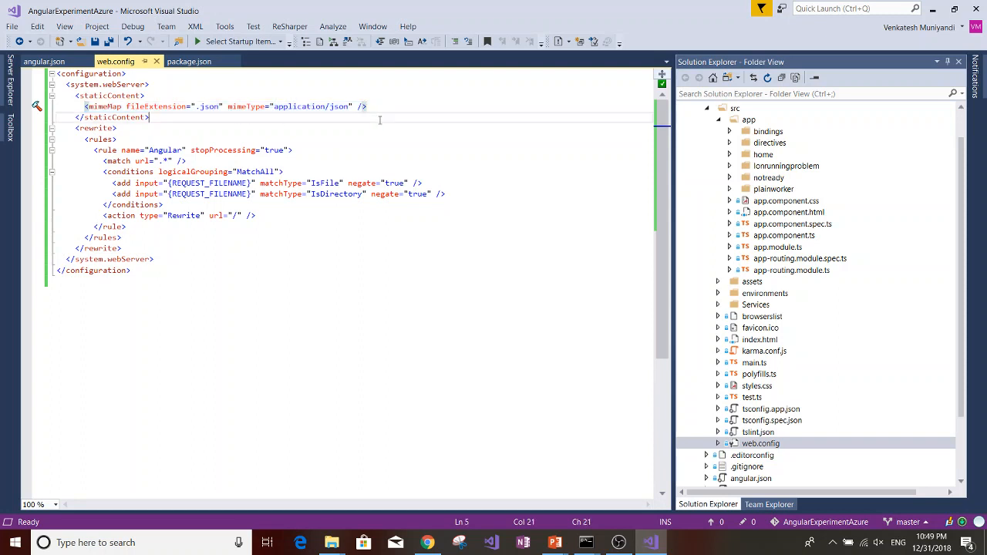
pyautogui.moveTo(376, 108); pyautogui.dragTo(61, 106)
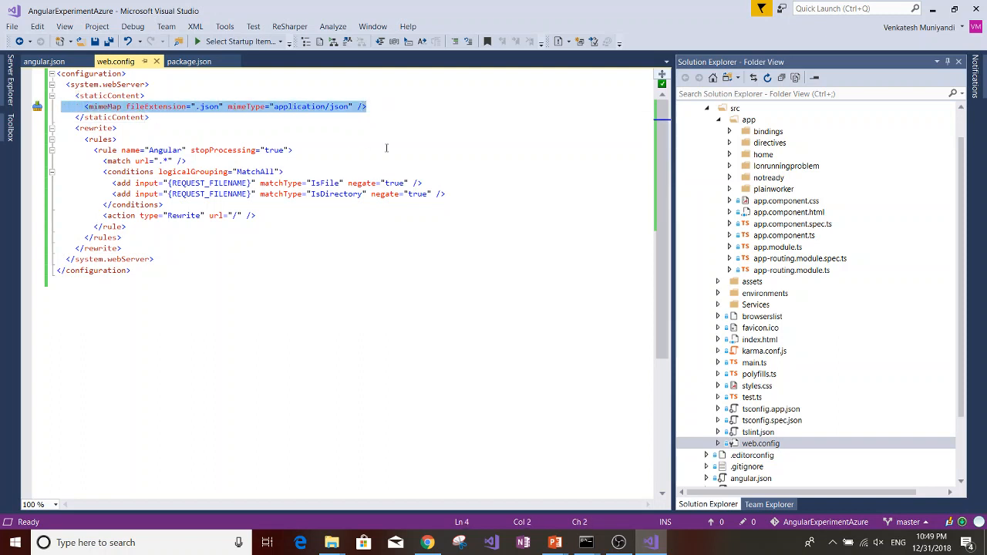
pyautogui.click(415, 139)
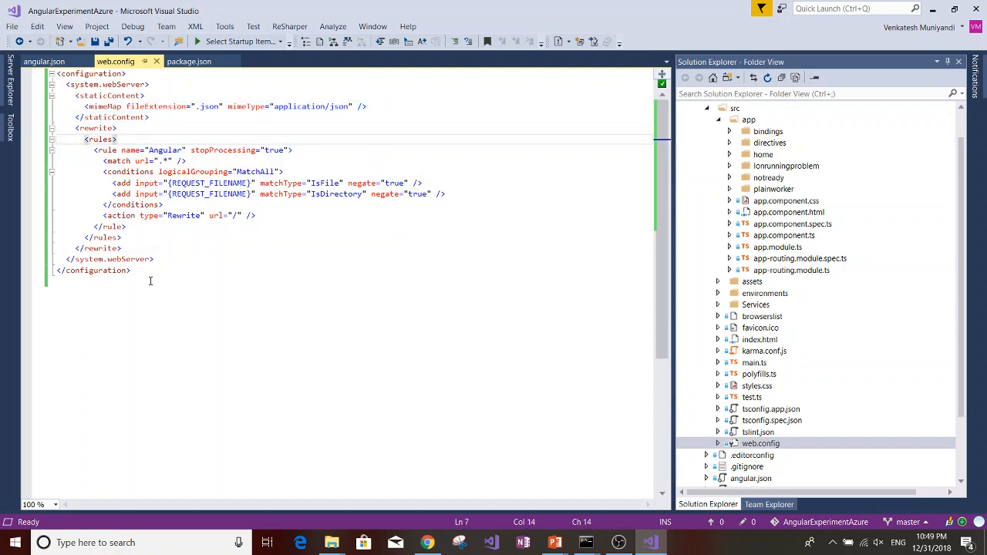
pyautogui.moveTo(151, 280); pyautogui.dragTo(56, 73)
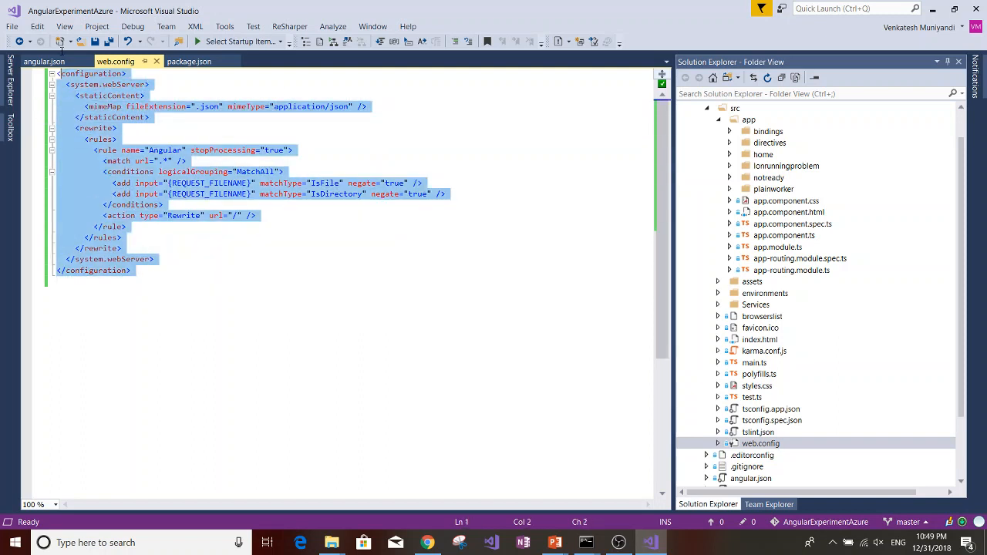
pyautogui.click(357, 299)
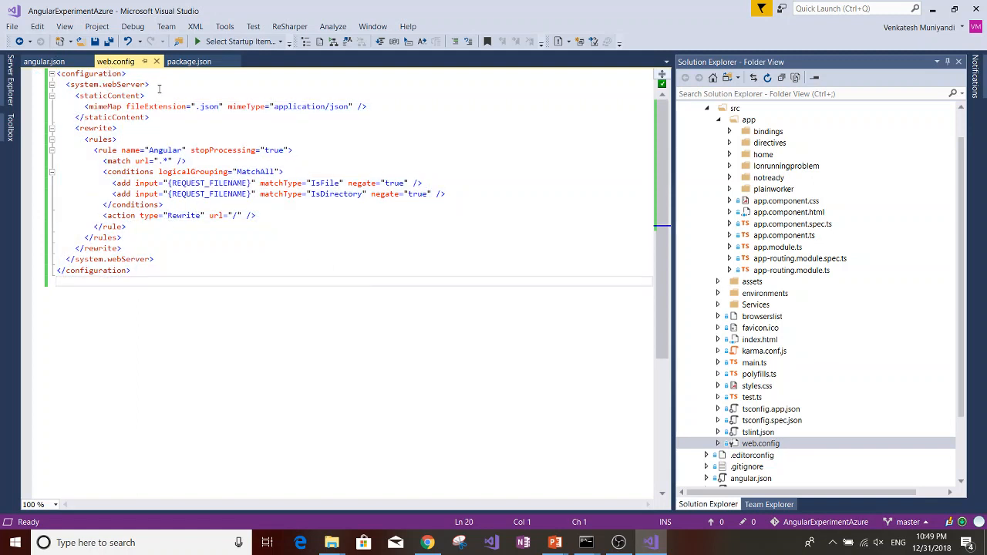
pyautogui.moveTo(186, 280); pyautogui.dragTo(27, 29)
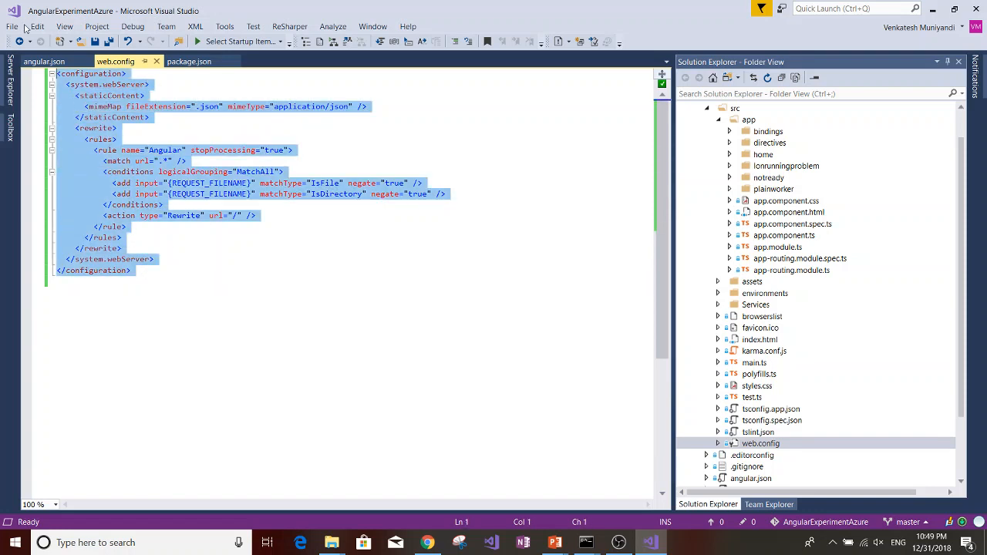
pyautogui.click(335, 341)
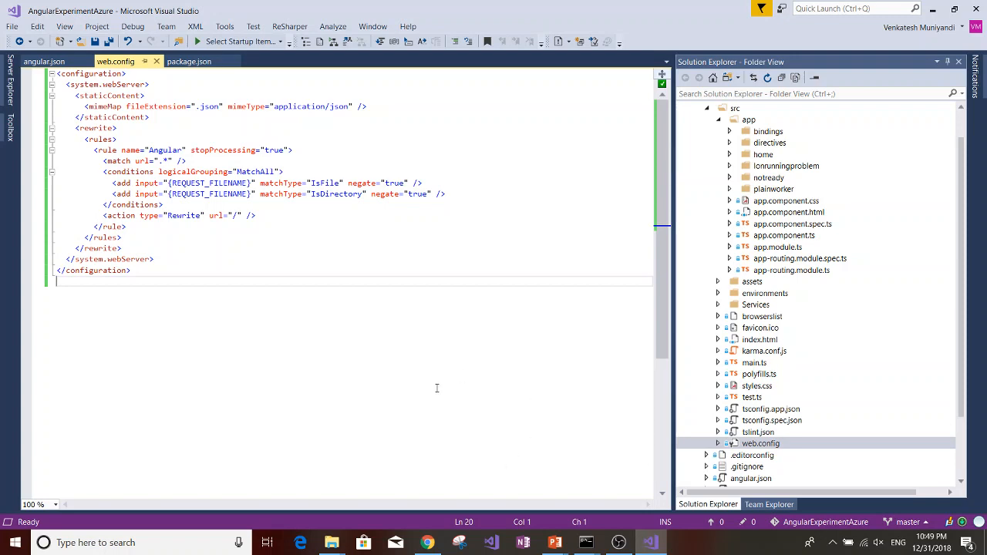
# Switch to Azure DevOps in Chrome, add another npm task to Agent job 1 and open its settings.
pyautogui.click(440, 546)
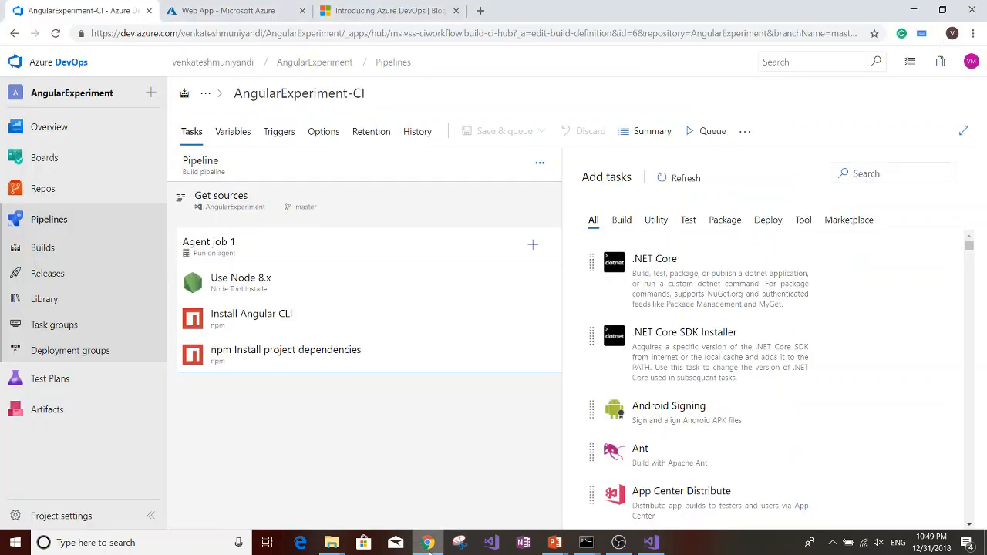
pyautogui.click(855, 174)
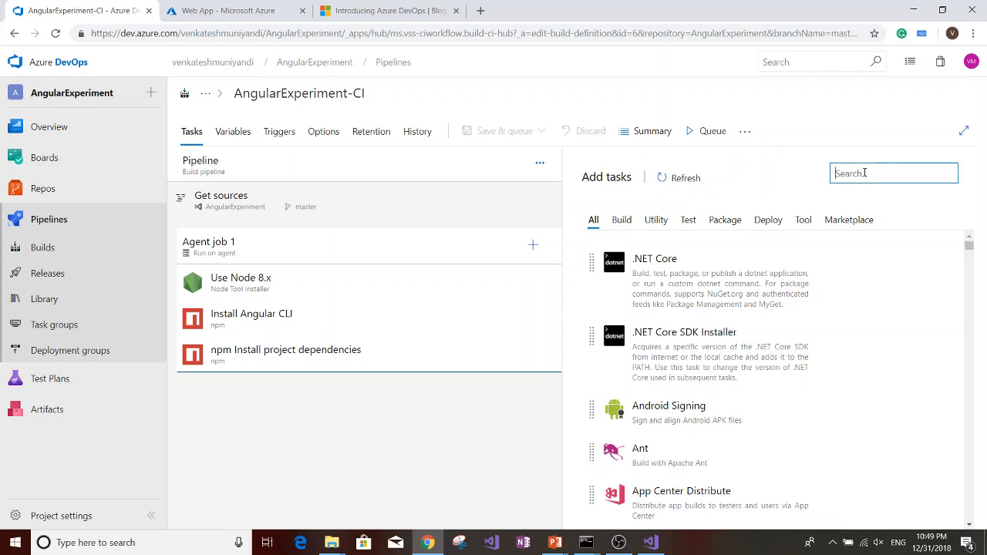
pyautogui.write('npm')
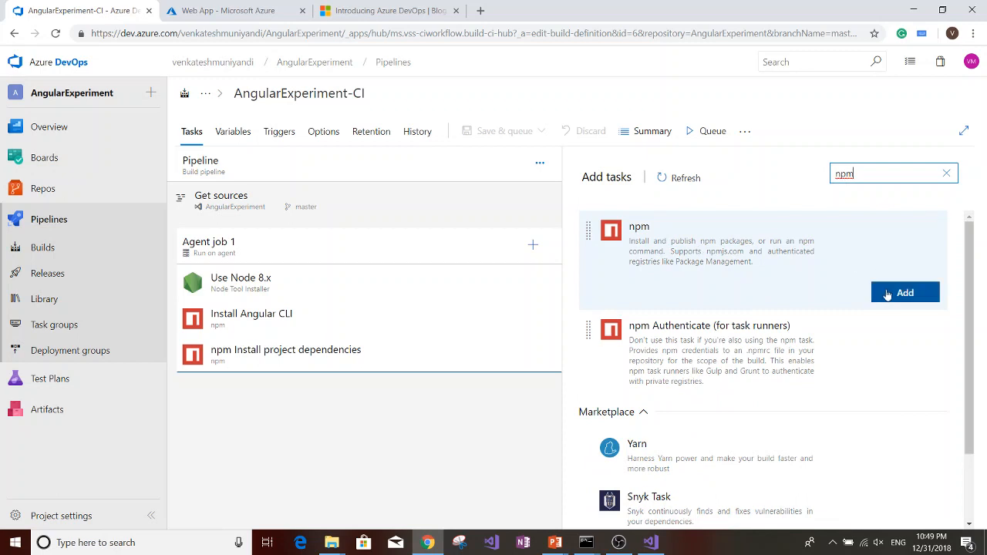
pyautogui.click(904, 292)
pyautogui.click(288, 399)
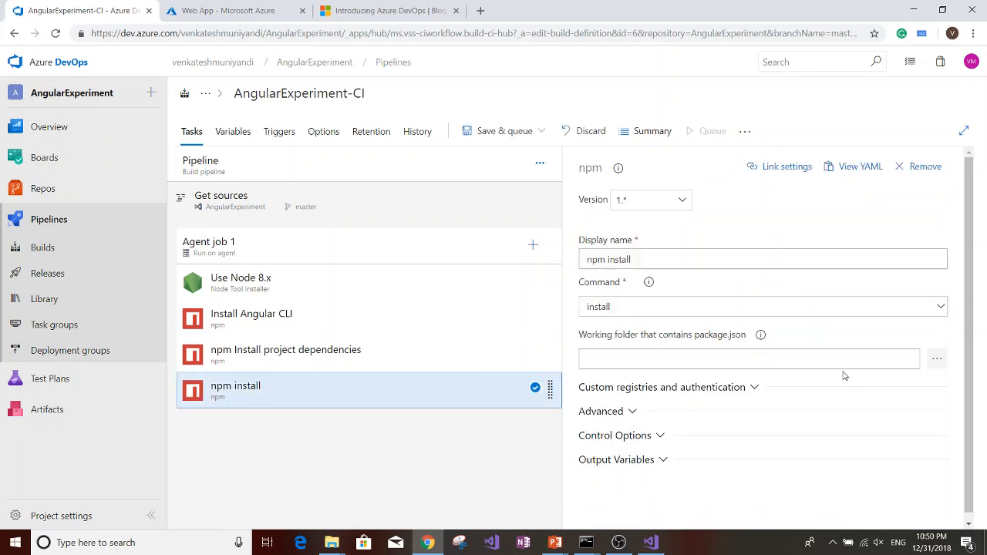
# Set the new npm task's display name to "Build the project".
pyautogui.moveTo(655, 258); pyautogui.dragTo(436, 273)
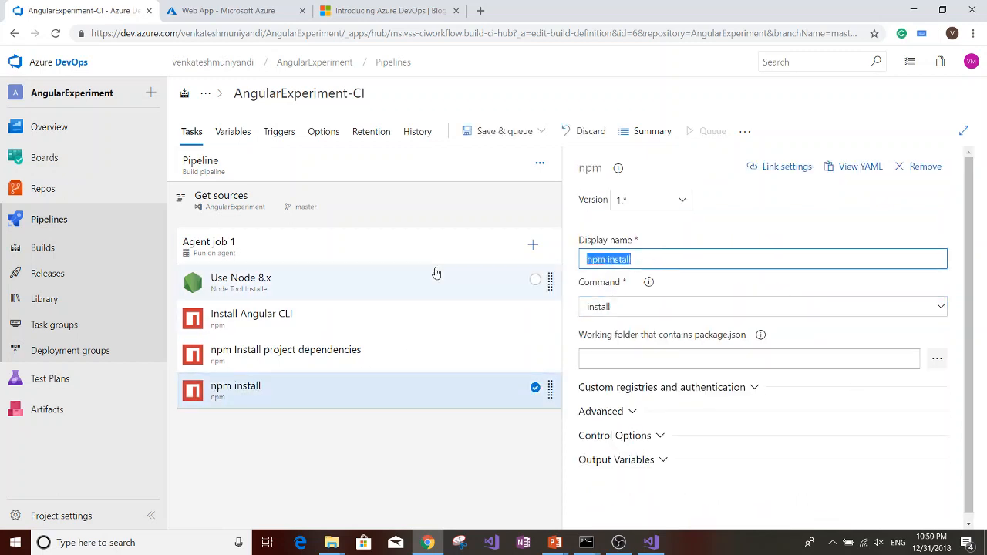
pyautogui.write('B')
pyautogui.press('BackSpace')
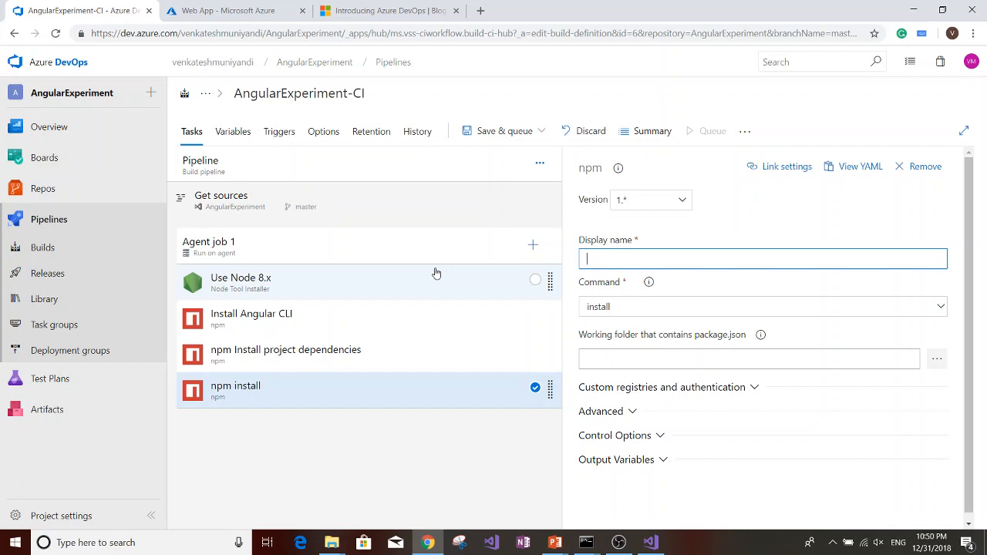
pyautogui.write('Build theproje')
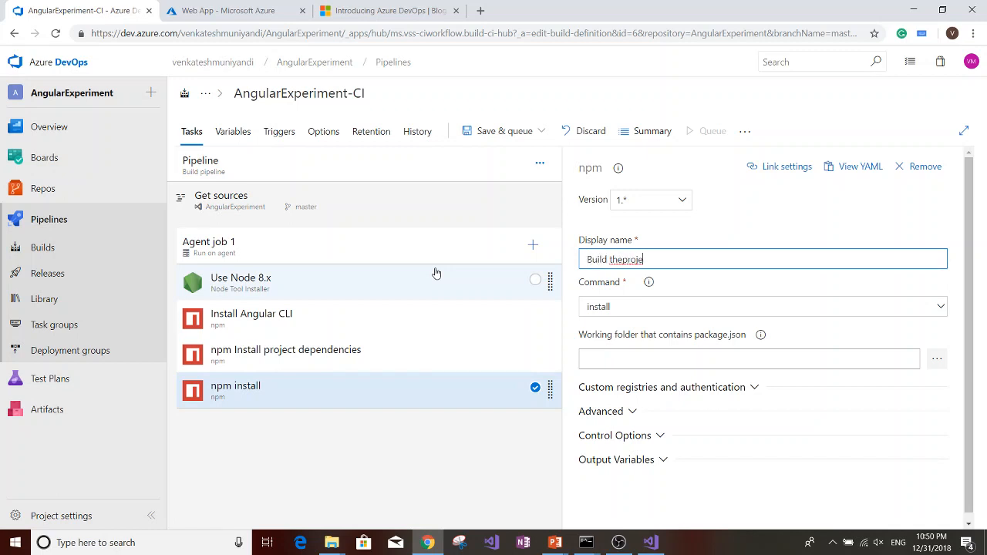
pyautogui.press('BackSpace')
pyautogui.press('BackSpace')
pyautogui.press('BackSpace')
pyautogui.press('BackSpace')
pyautogui.press('BackSpace')
pyautogui.write('project')
# Set the Build the project task's command to custom and its working folder to angular-experiment.
pyautogui.click(613, 307)
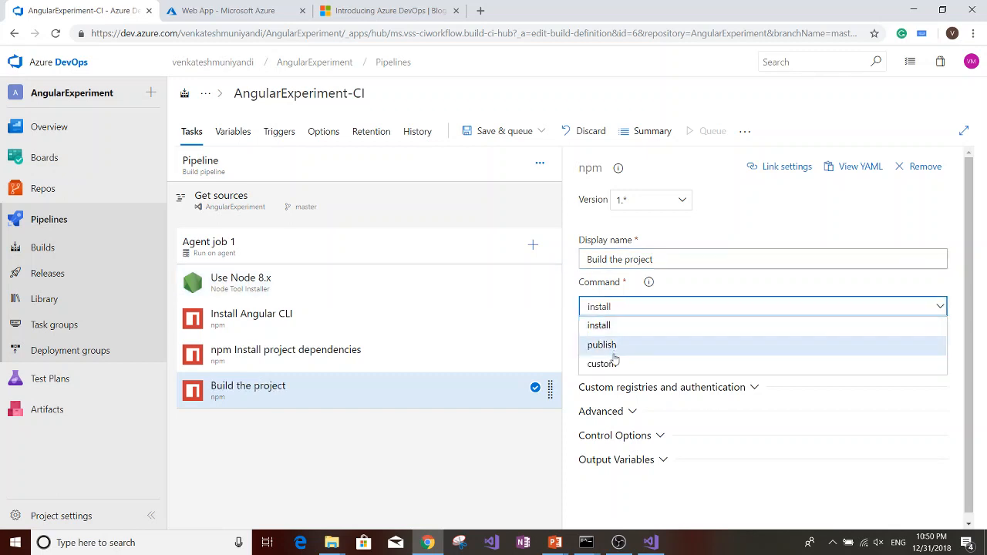
pyautogui.click(615, 364)
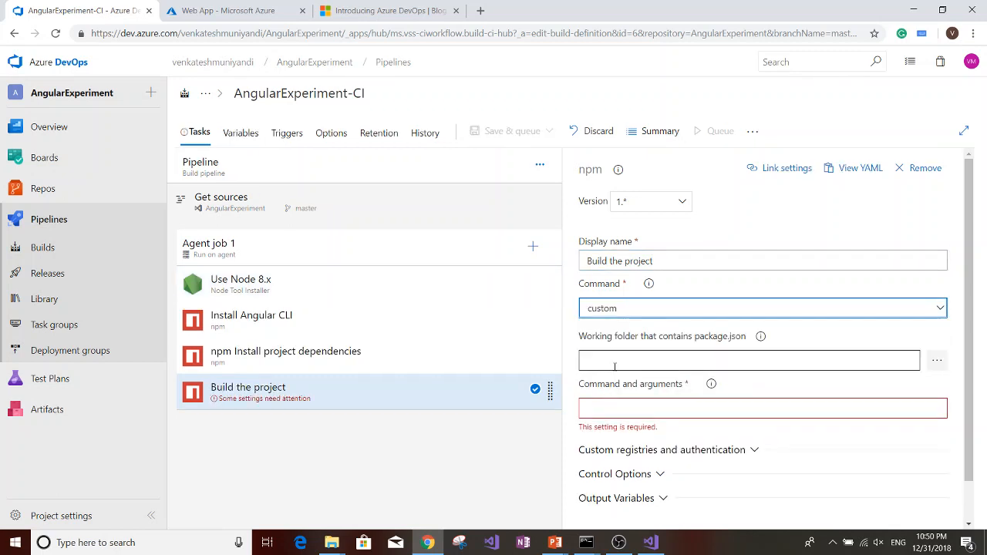
pyautogui.click(615, 363)
pyautogui.click(938, 360)
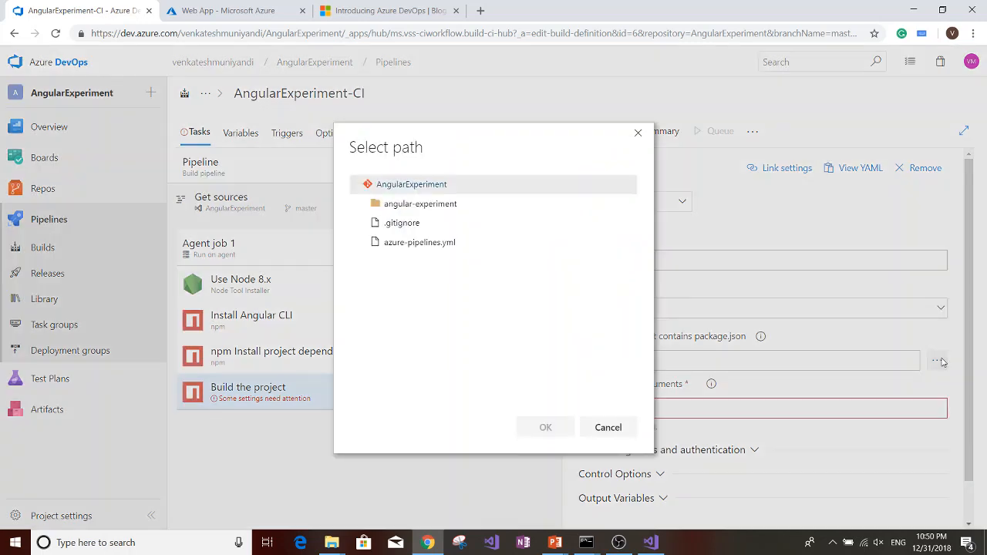
pyautogui.click(424, 204)
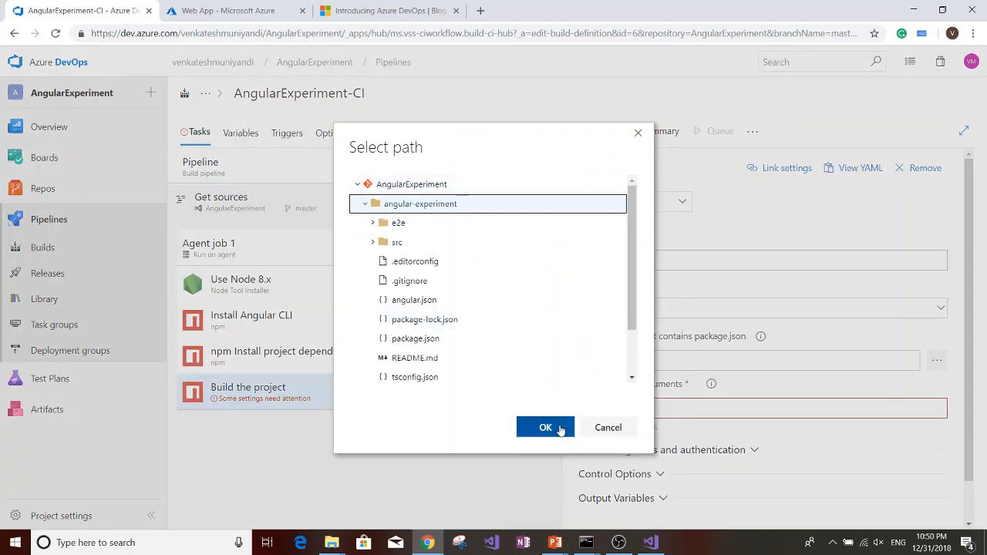
pyautogui.click(560, 427)
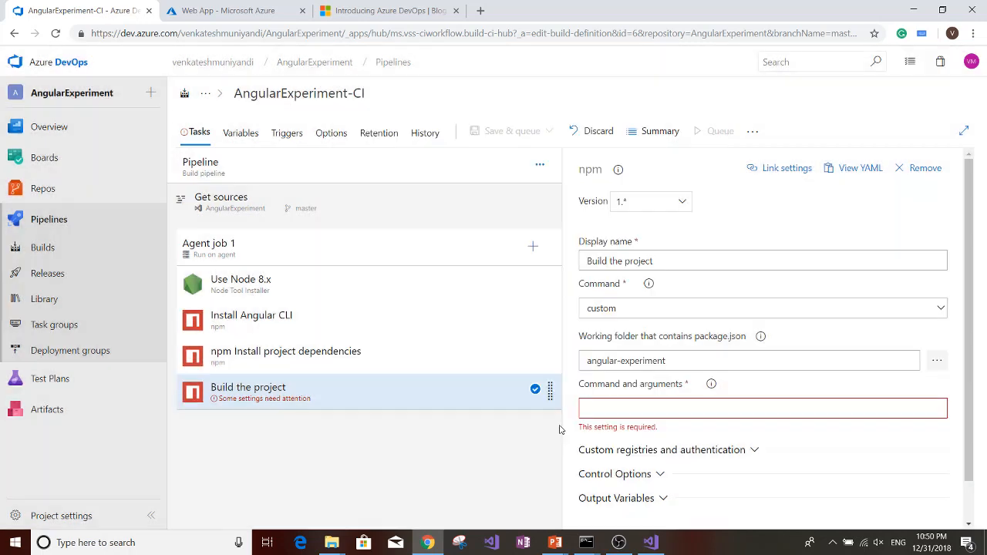
# Enter "run-script build-prod" as the command and arguments of the Build the project task.
pyautogui.click(665, 411)
pyautogui.write('run-scri')
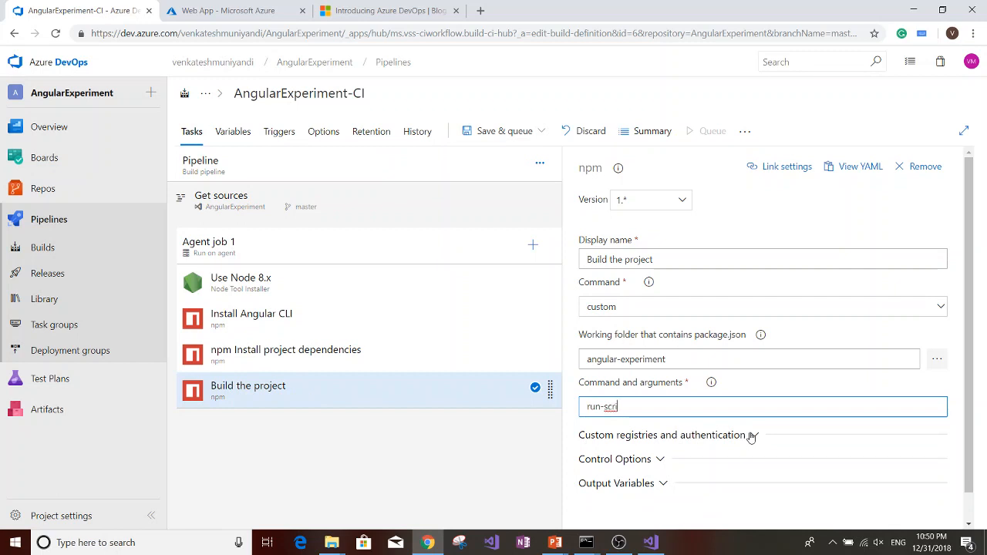
pyautogui.write('pt build-prod')
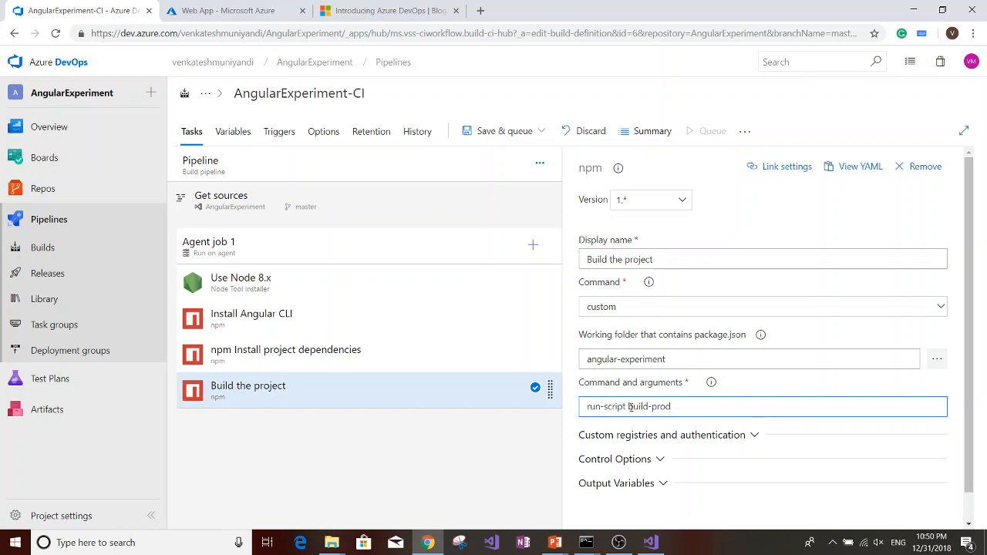
# Compare the Build the project task's build-prod argument with the build-prod script in package.json in Visual Studio, then return to Azure DevOps.
pyautogui.moveTo(629, 406); pyautogui.dragTo(672, 407)
pyautogui.hotkey('alt', 'Tab')
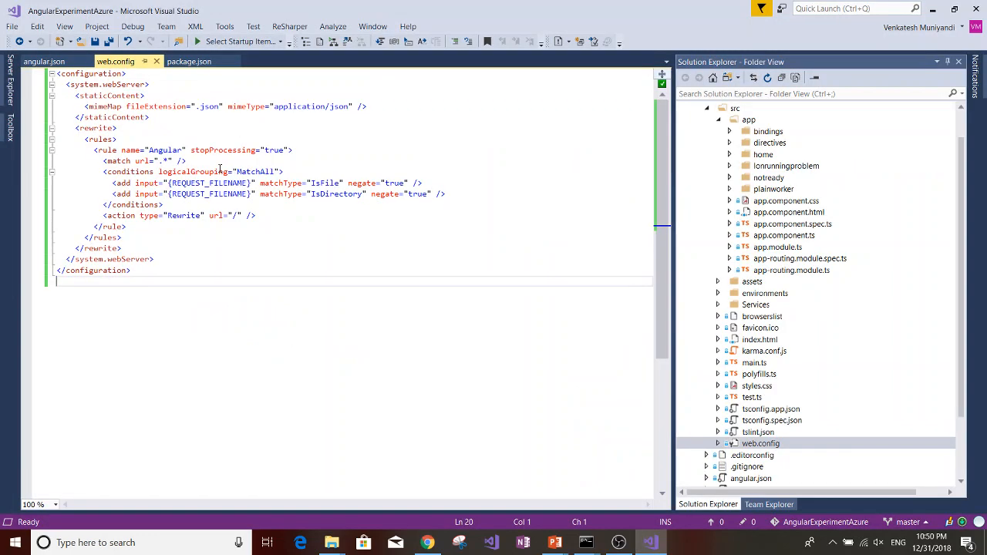
pyautogui.click(188, 61)
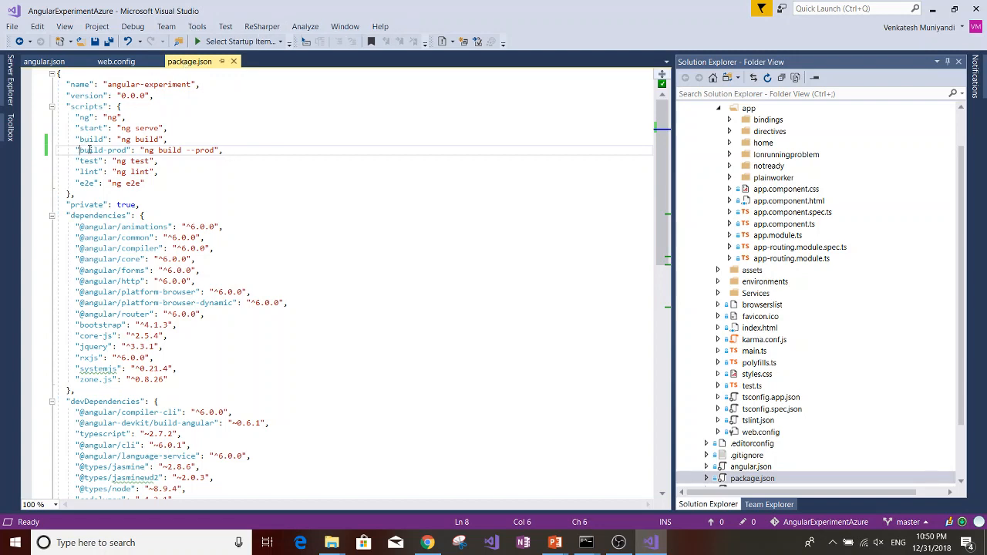
pyautogui.moveTo(79, 149); pyautogui.dragTo(128, 149)
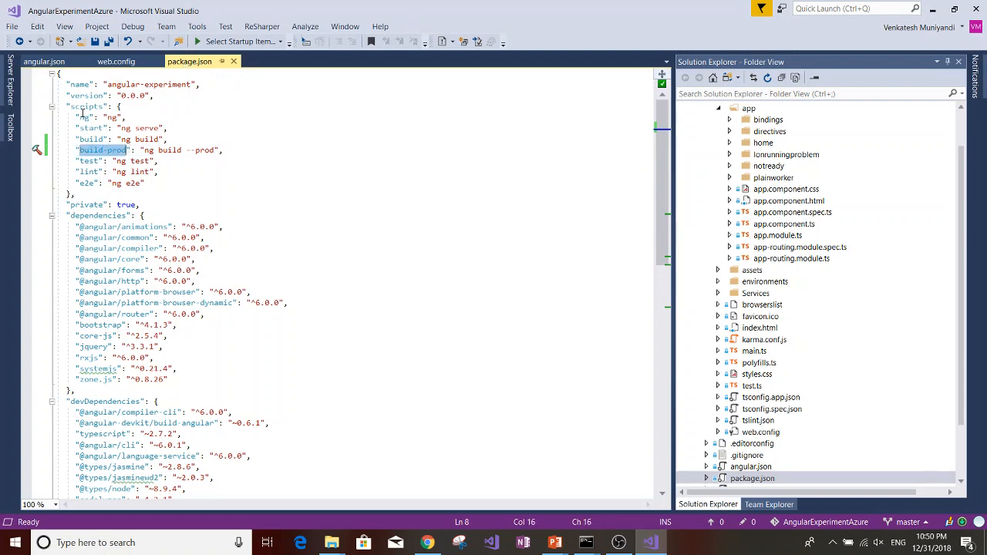
pyautogui.hotkey('alt', 'Tab')
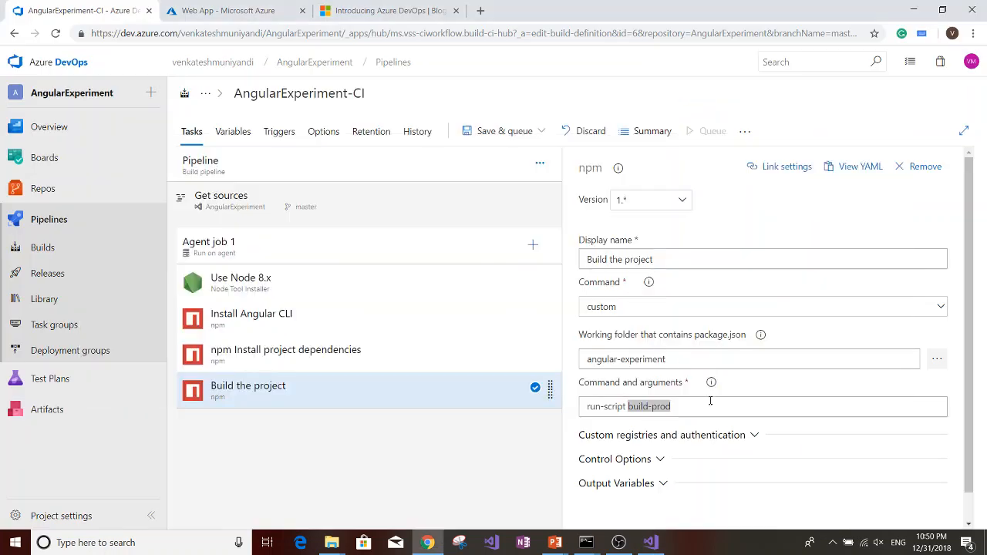
pyautogui.click(630, 405)
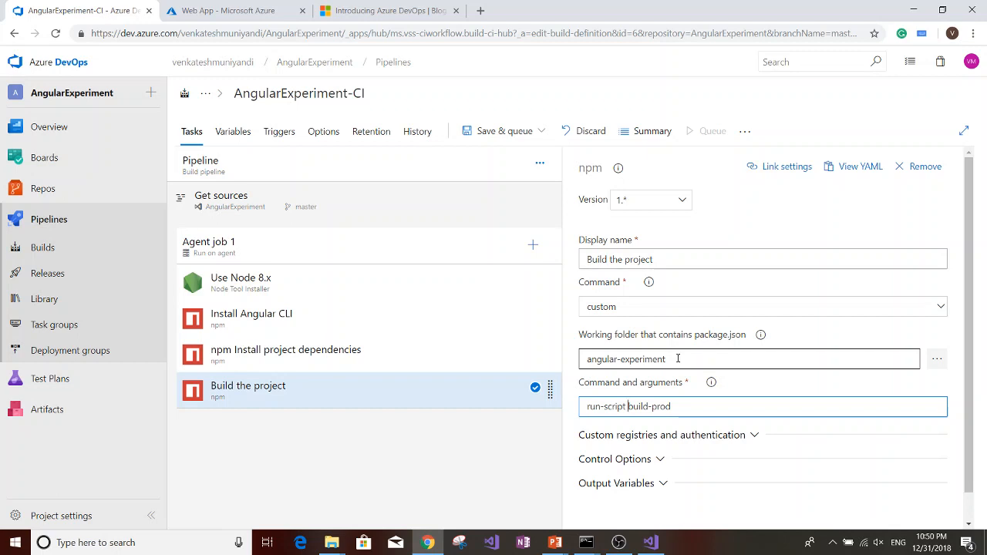
pyautogui.scroll(-1, 663, 401)
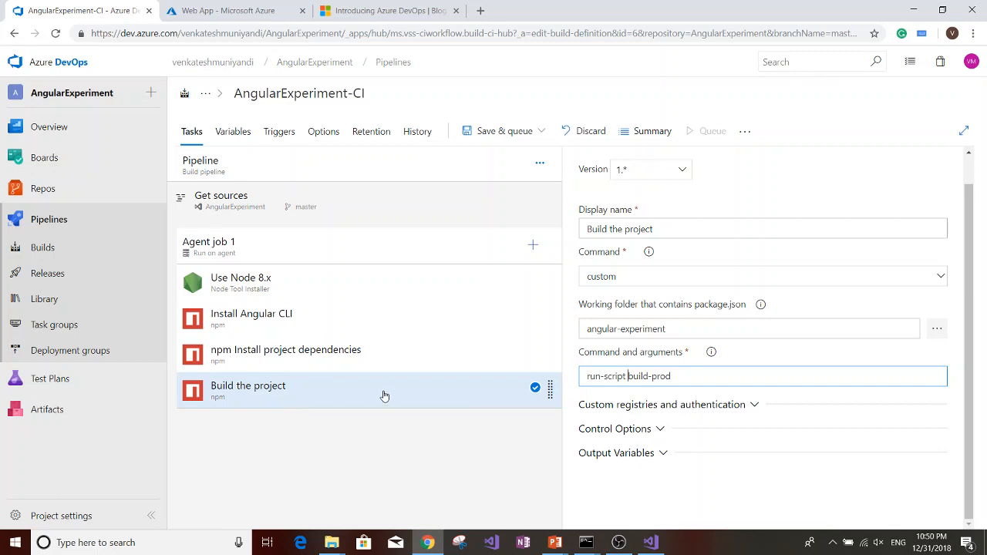
# Open the list of tasks to add to Agent job 1, and check the web app's deployment notifications in the Azure portal.
pyautogui.click(533, 246)
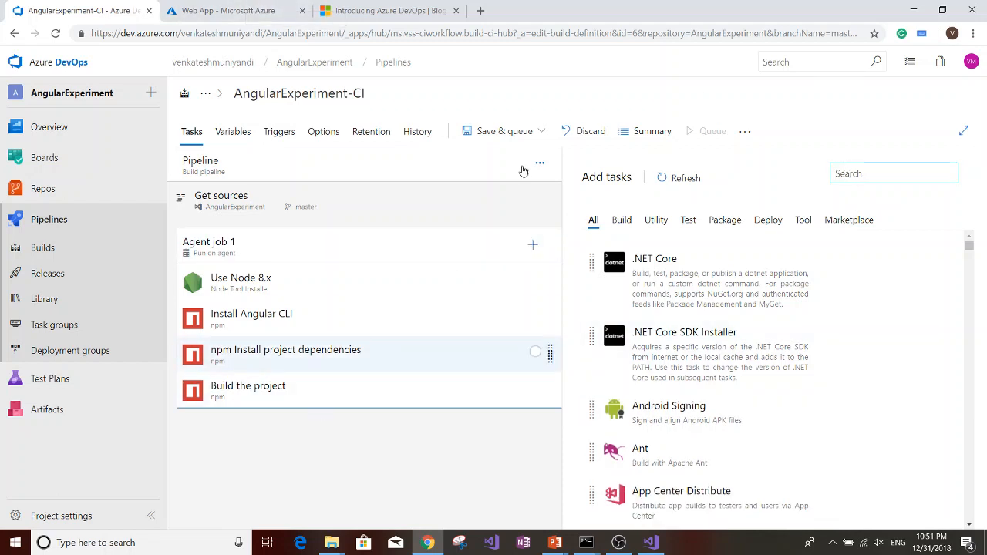
pyautogui.click(227, 11)
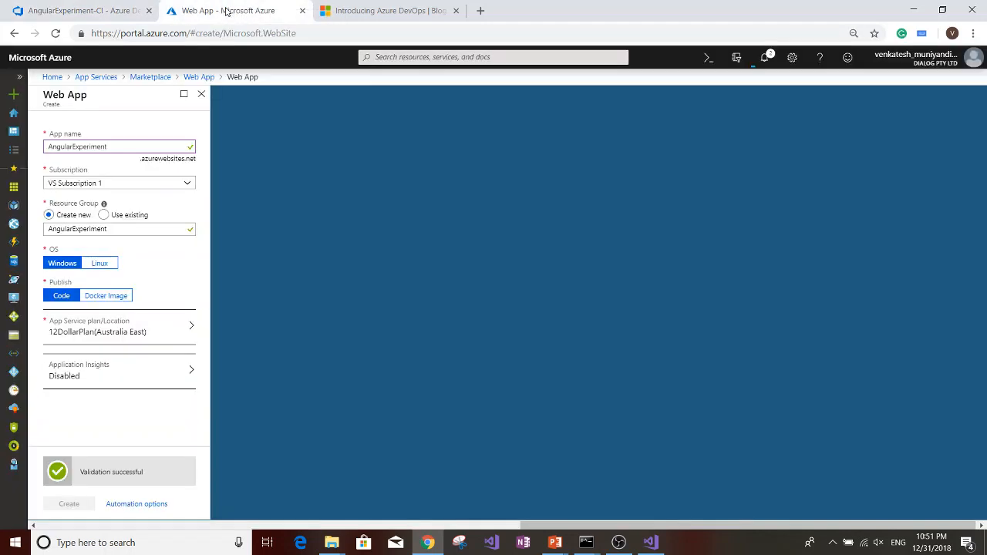
pyautogui.click(769, 61)
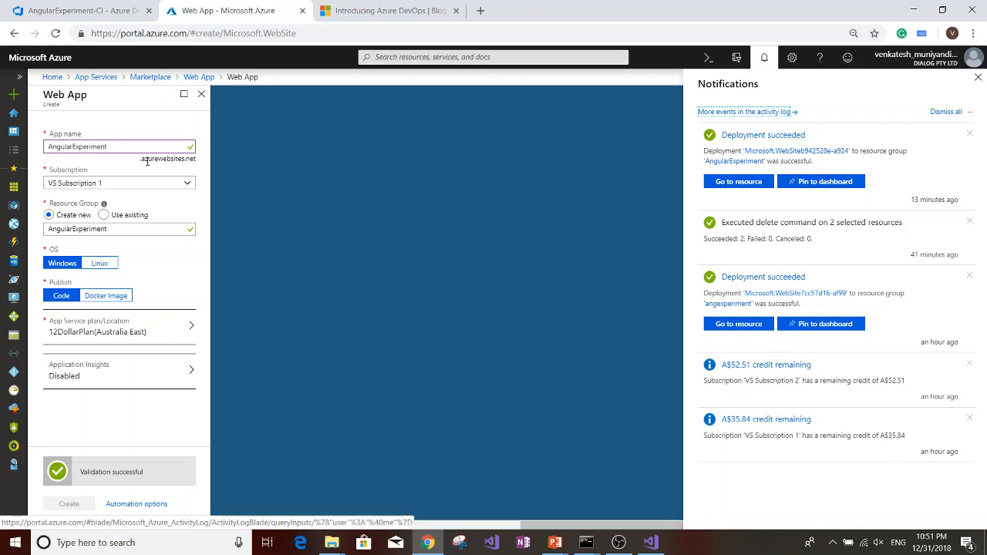
# Try to open angularexperiments.azurewebsites.net in a new browser tab.
pyautogui.click(482, 11)
pyautogui.write('angular')
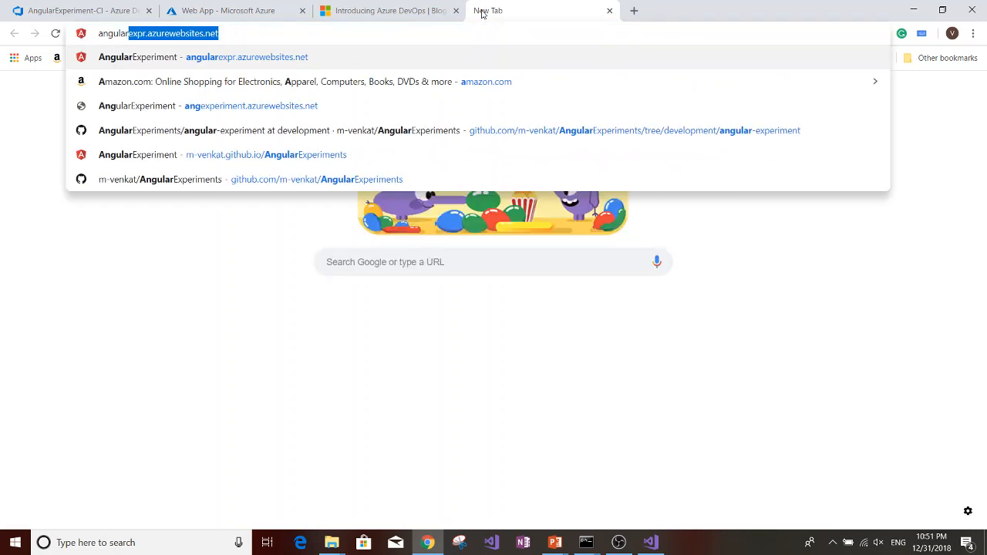
pyautogui.write('experie')
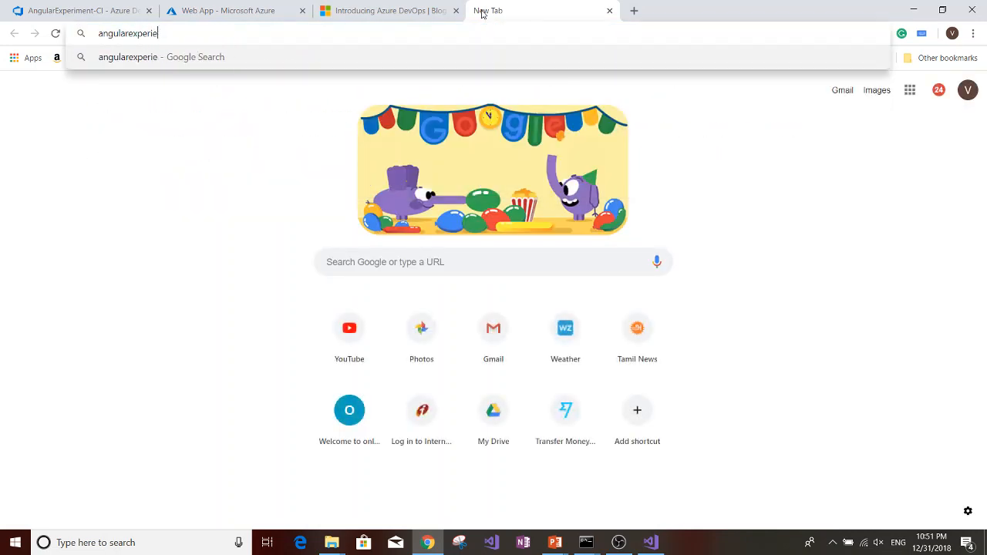
pyautogui.press('BackSpace')
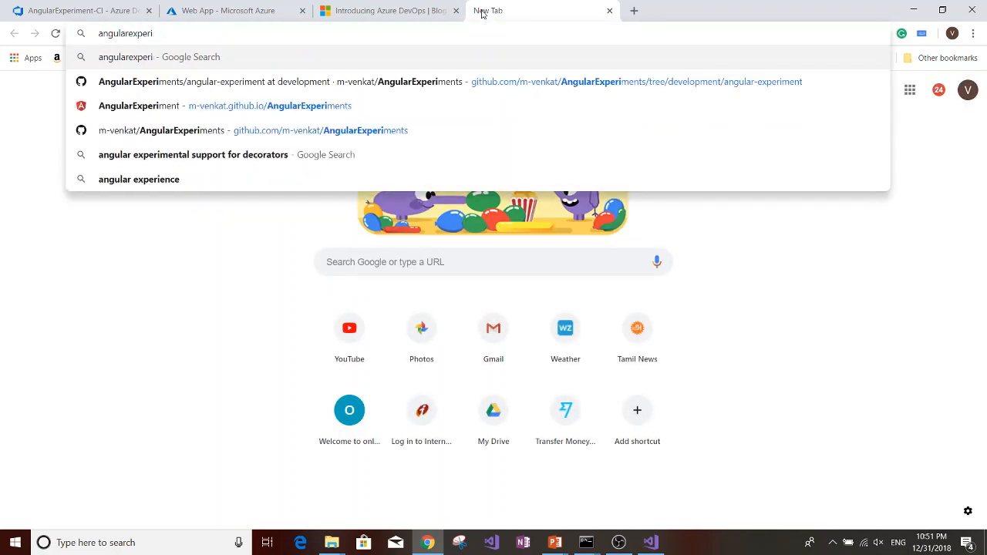
pyautogui.write('ment')
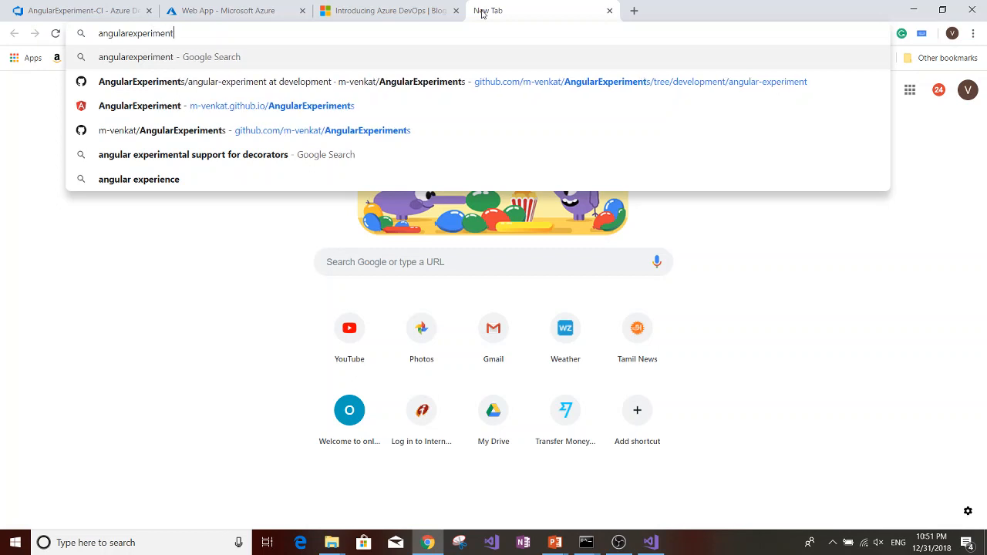
pyautogui.write('s.azurewebstes.')
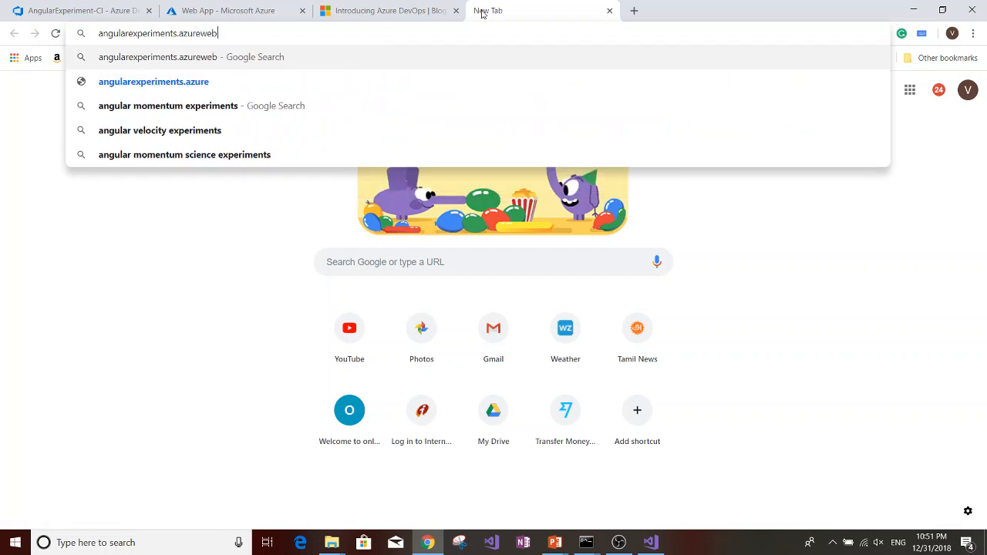
pyautogui.press('BackSpace')
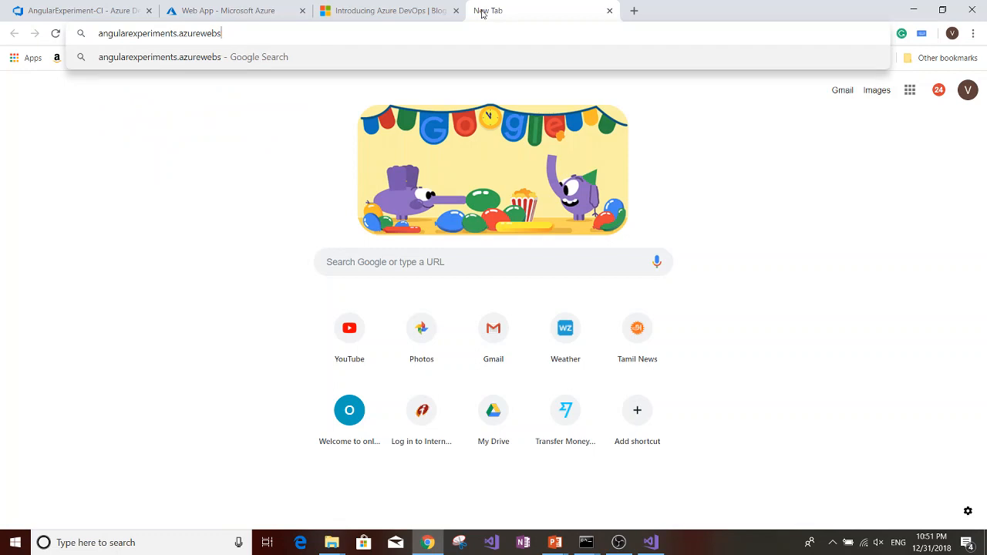
pyautogui.write('ites.net')
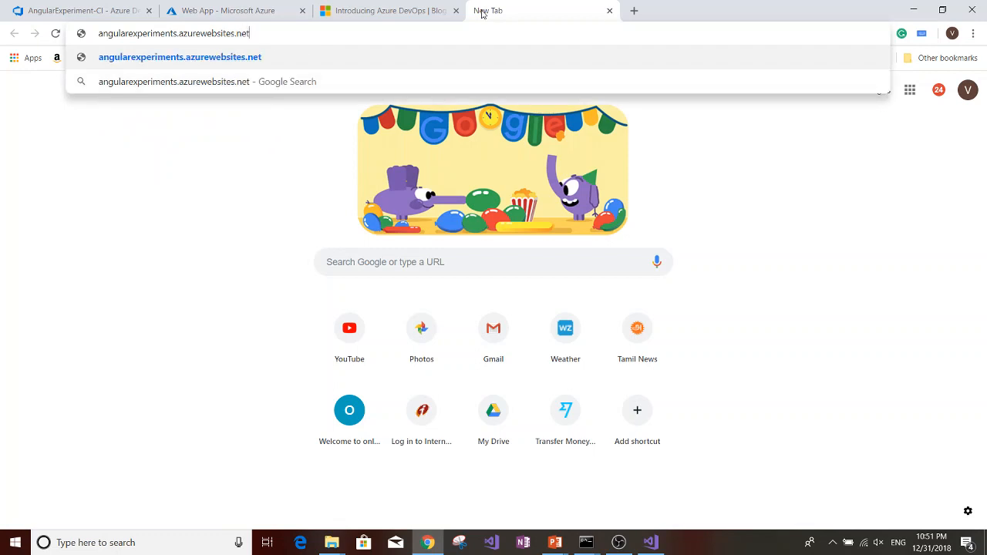
pyautogui.press('Return')
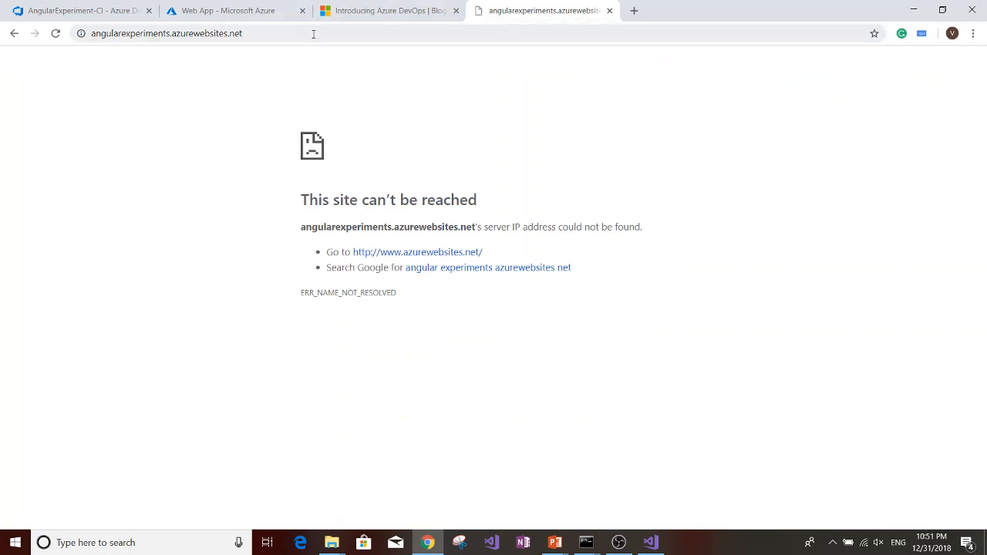
# Correct the web address to angularexperiment.azurewebsites.net and load the site.
pyautogui.click(243, 33)
pyautogui.click(167, 34)
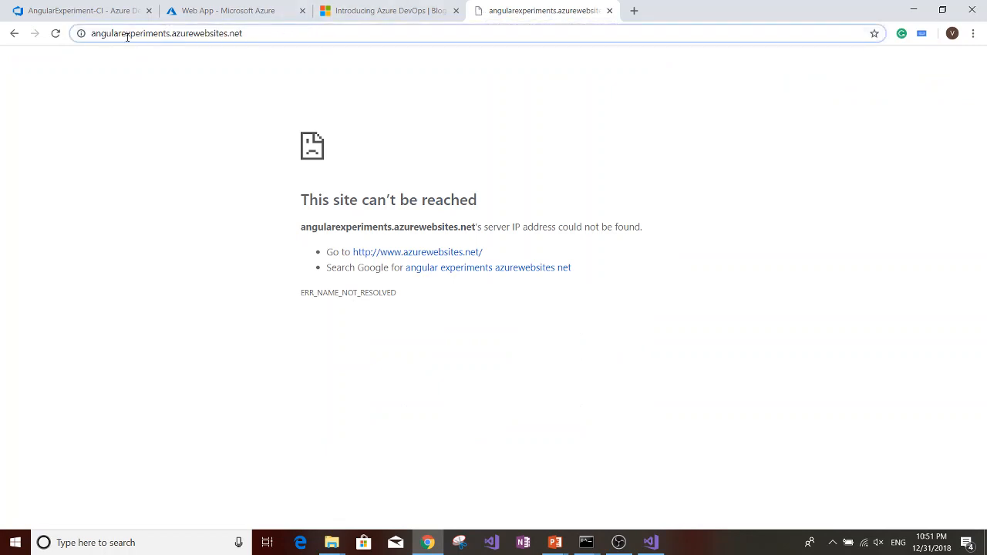
pyautogui.press('BackSpace')
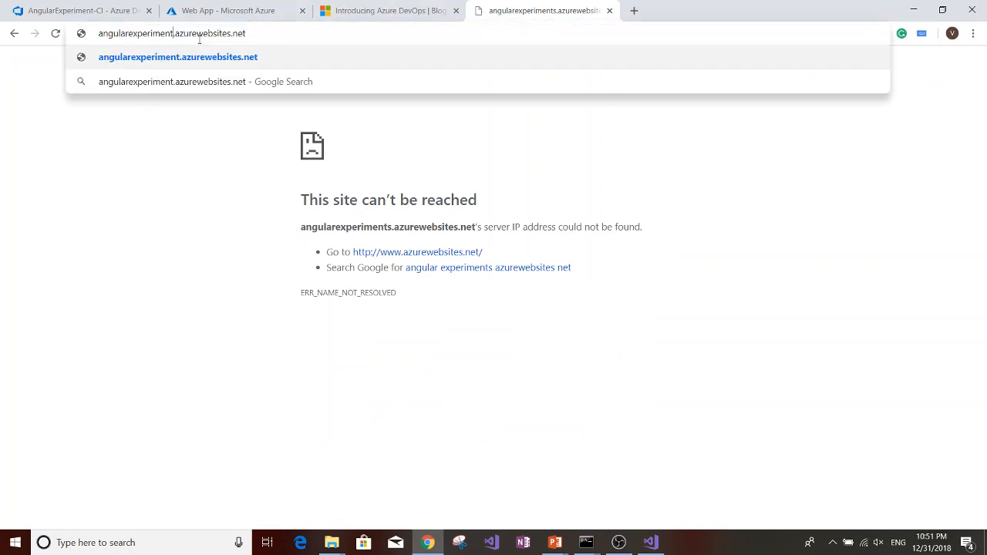
pyautogui.press('Return')
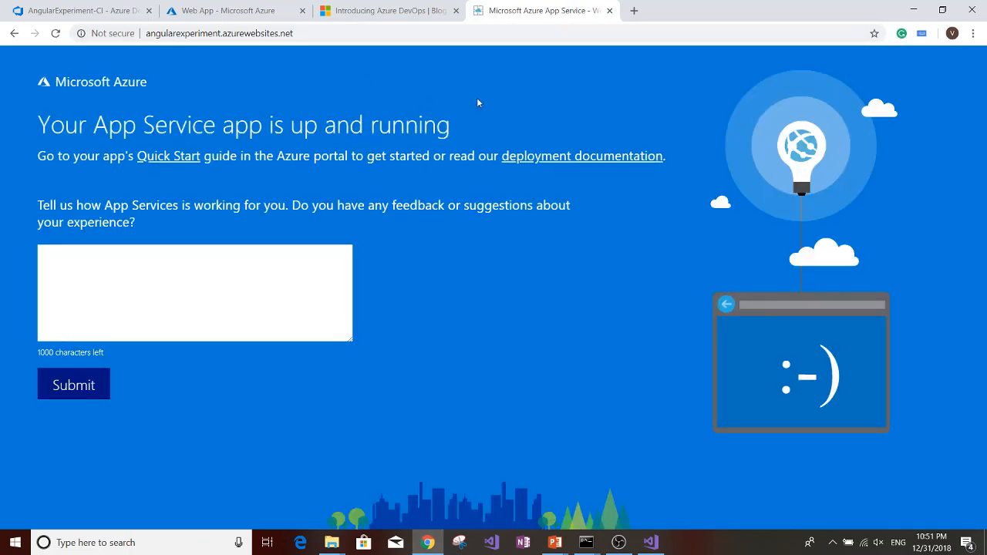
# Compare the web app name in the Azure portal with the address of the running site.
pyautogui.click(229, 15)
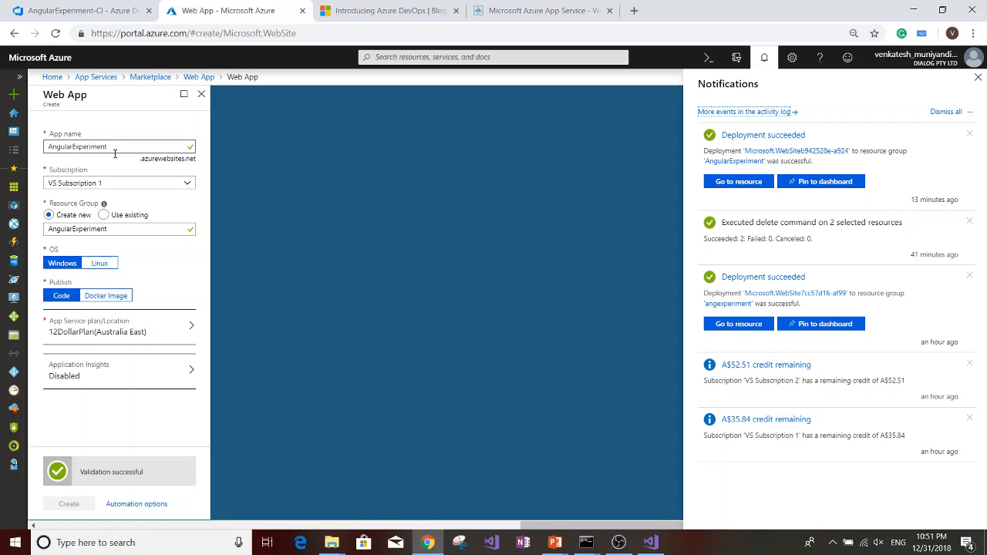
pyautogui.click(518, 10)
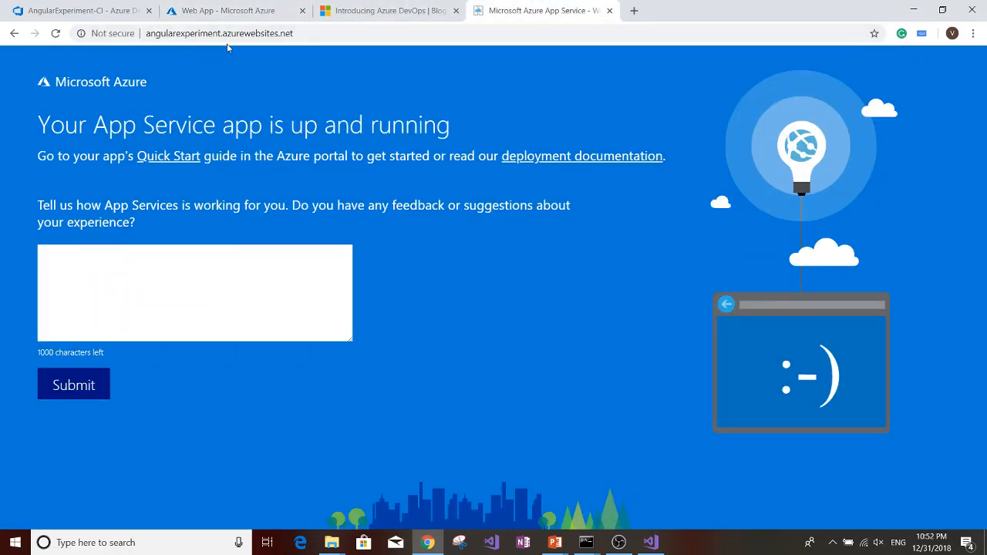
pyautogui.click(328, 33)
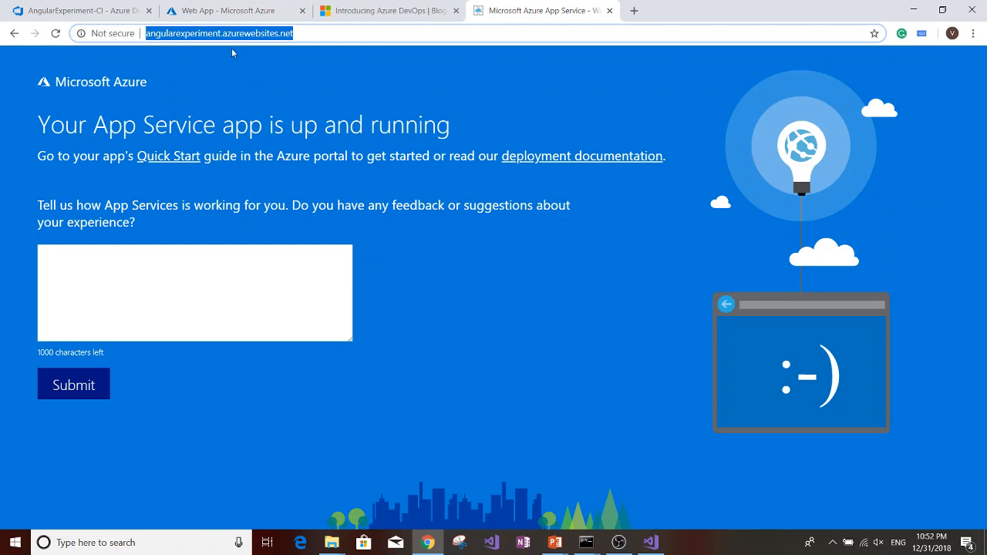
pyautogui.click(254, 12)
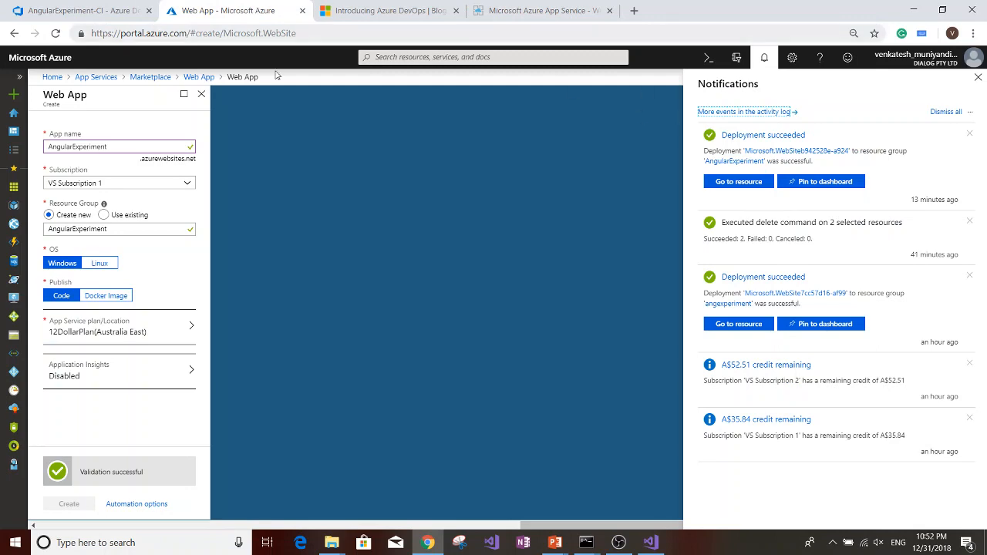
# Return to the Azure DevOps pipeline, search the tasks for "azure app serv" and add Azure App Service Deploy to Agent job 1.
pyautogui.click(81, 11)
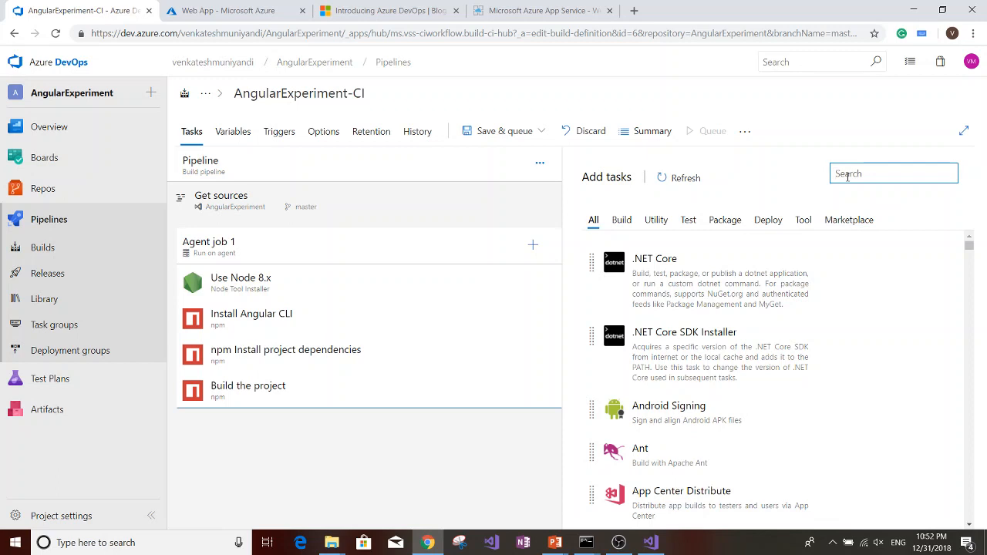
pyautogui.write('angu')
pyautogui.press('BackSpace')
pyautogui.press('BackSpace')
pyautogui.press('BackSpace')
pyautogui.press('BackSpace')
pyautogui.write('a')
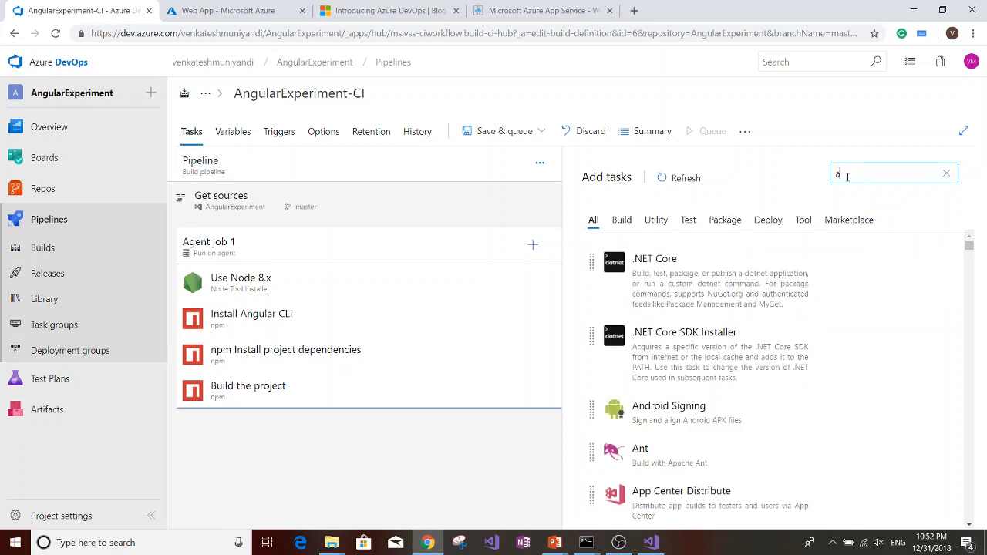
pyautogui.write('zure app serv')
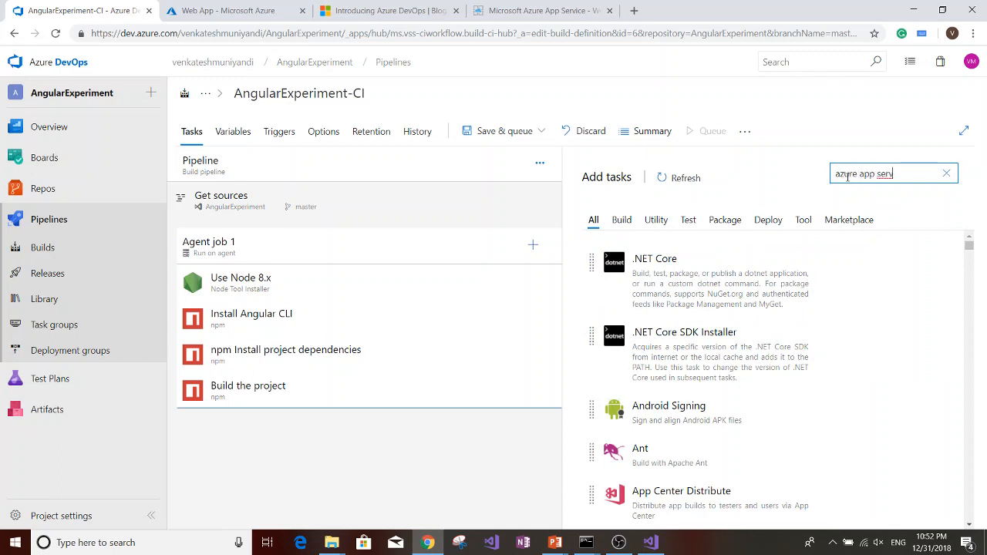
pyautogui.moveTo(680, 323)
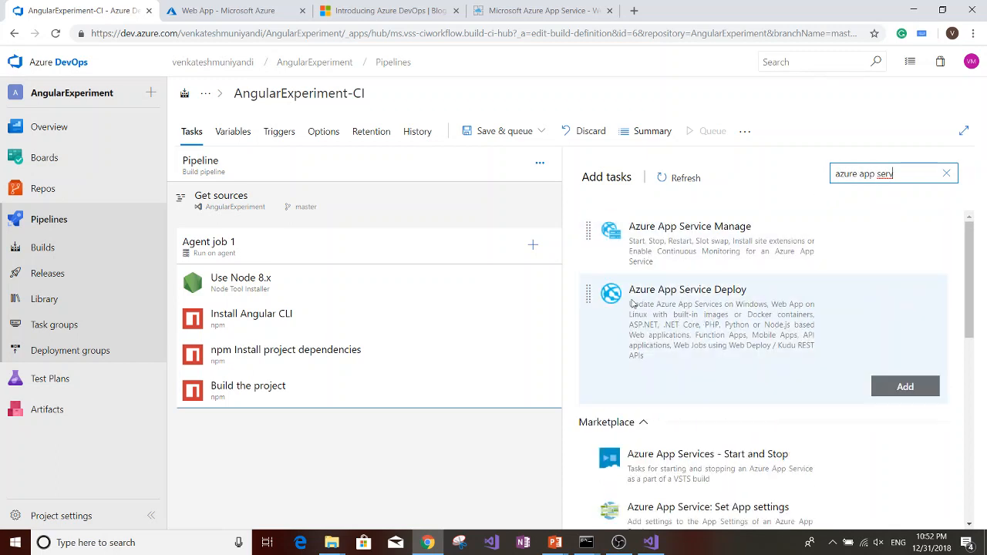
pyautogui.click(719, 316)
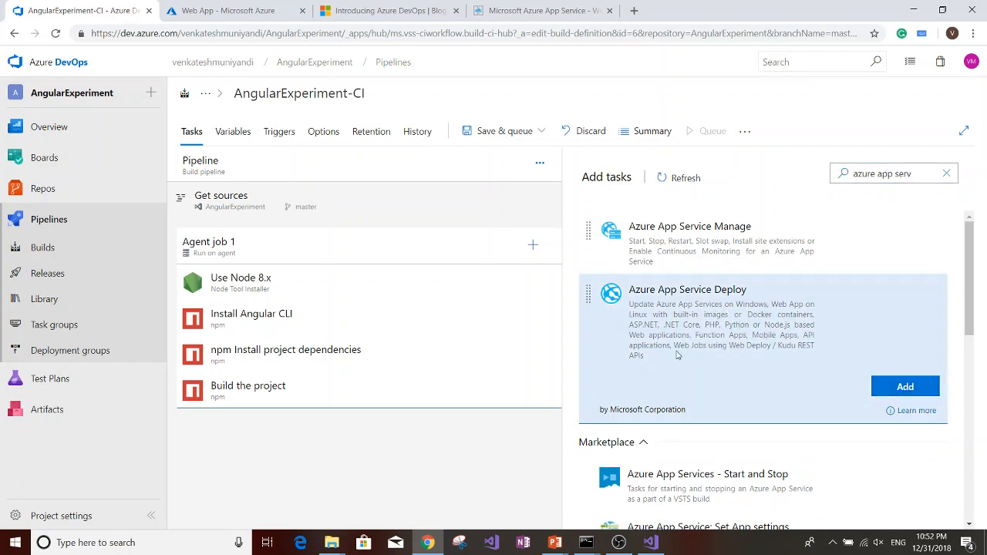
pyautogui.click(899, 388)
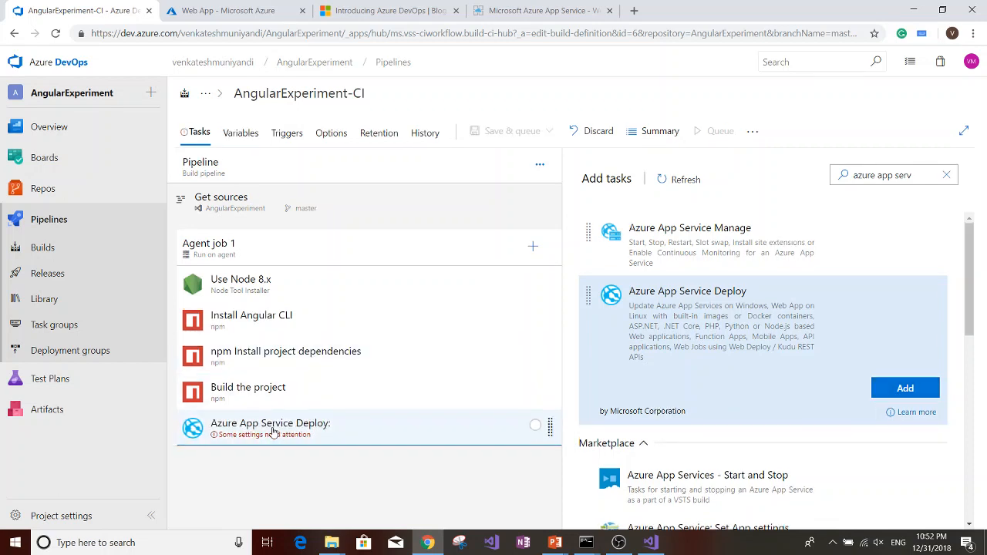
# Open the Azure App Service Deploy task's settings and set its Azure subscription to the VS Subscription 1 service connection.
pyautogui.click(272, 433)
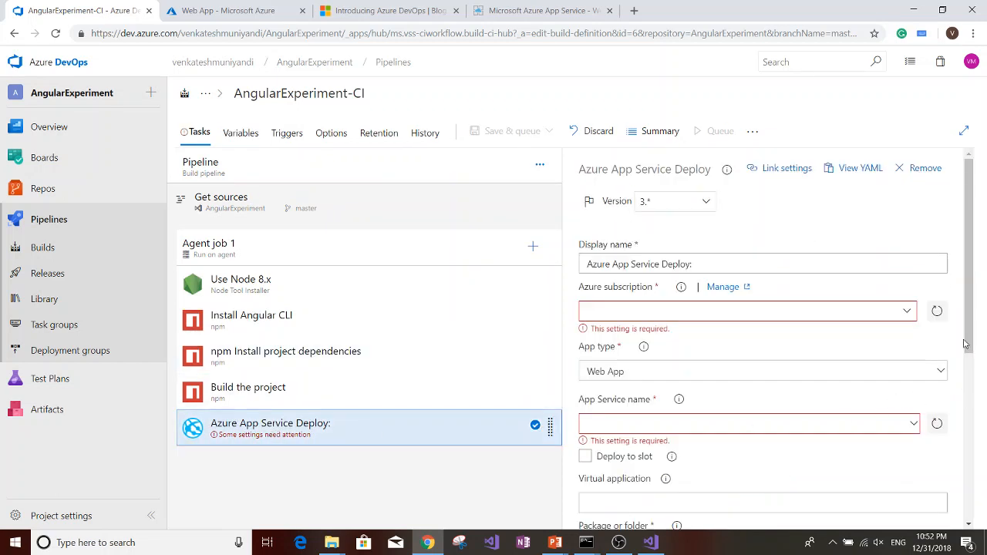
pyautogui.scroll(-2, 964, 264)
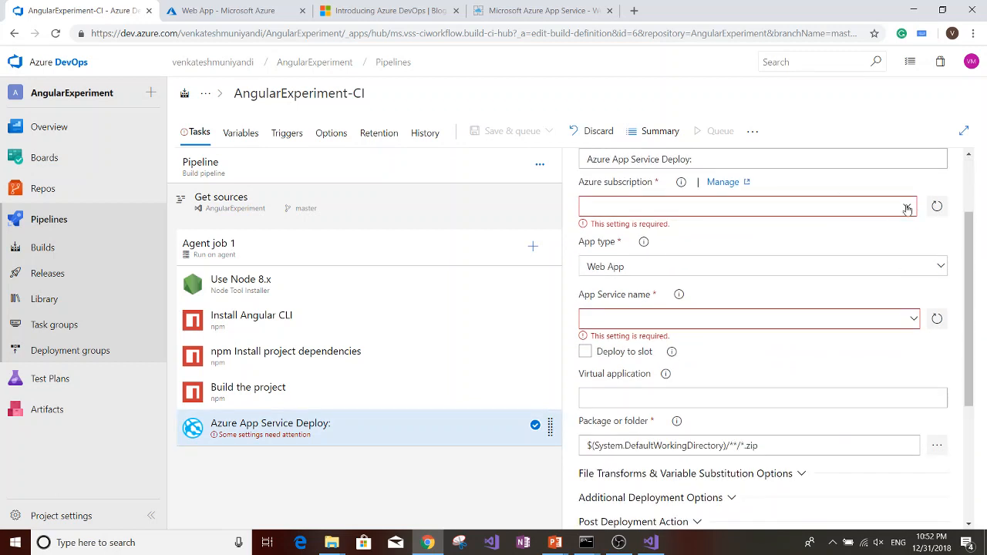
pyautogui.click(908, 210)
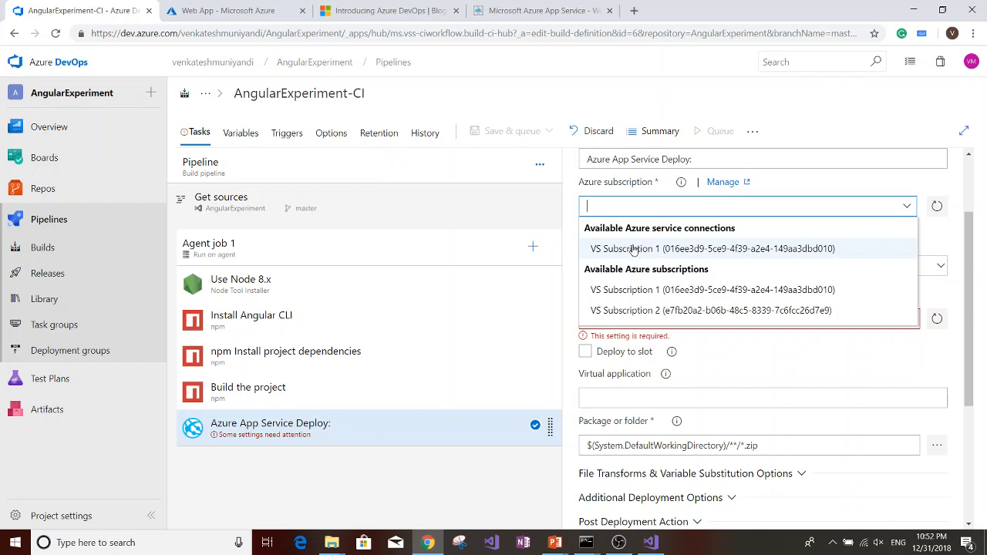
pyautogui.click(882, 249)
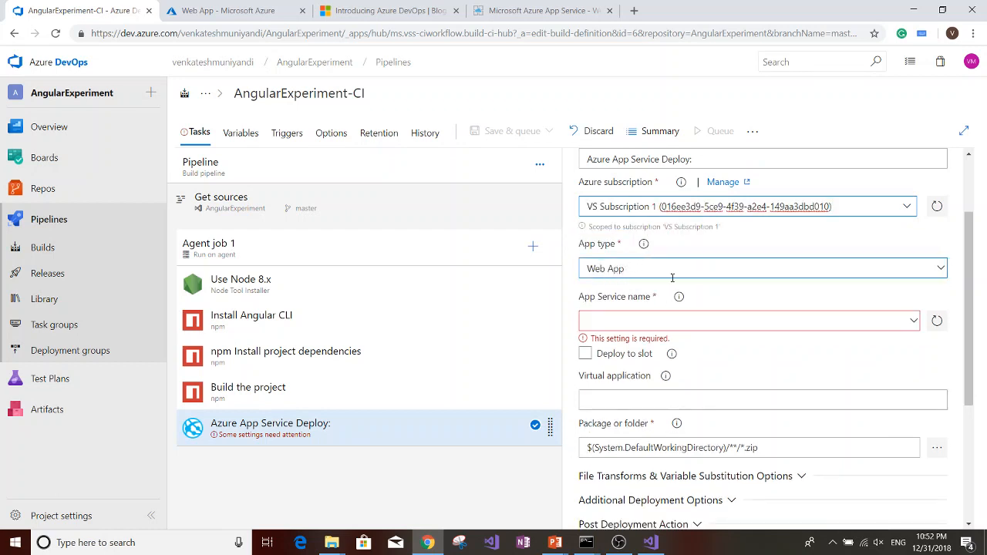
# Set the deploy task's App Service name to AngularExperiment and check it against the web app in the Azure portal.
pyautogui.click(914, 320)
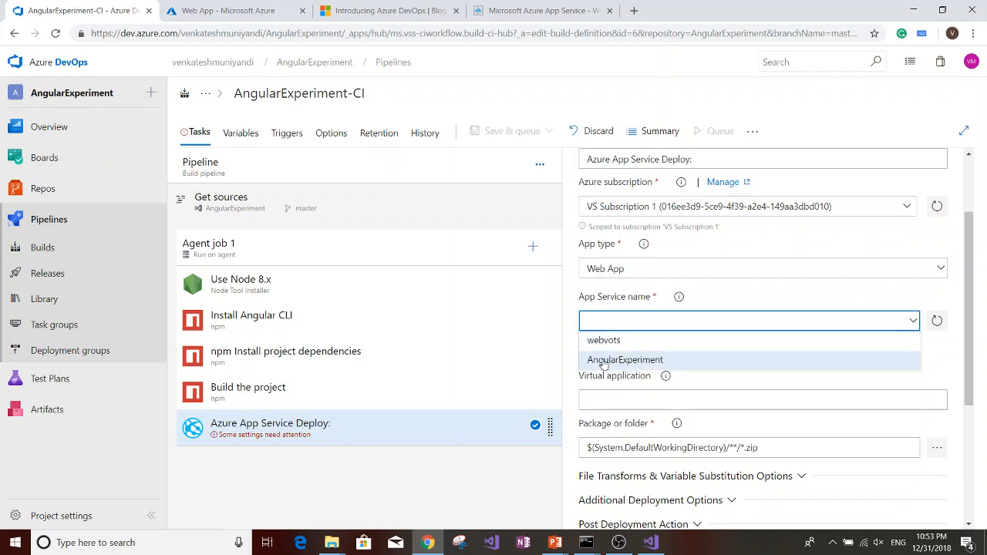
pyautogui.click(623, 362)
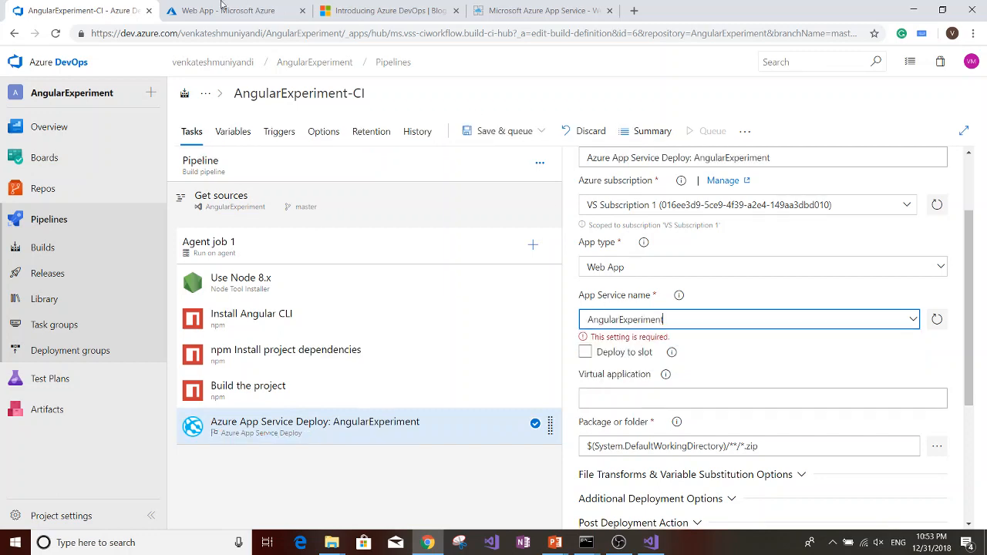
pyautogui.click(222, 6)
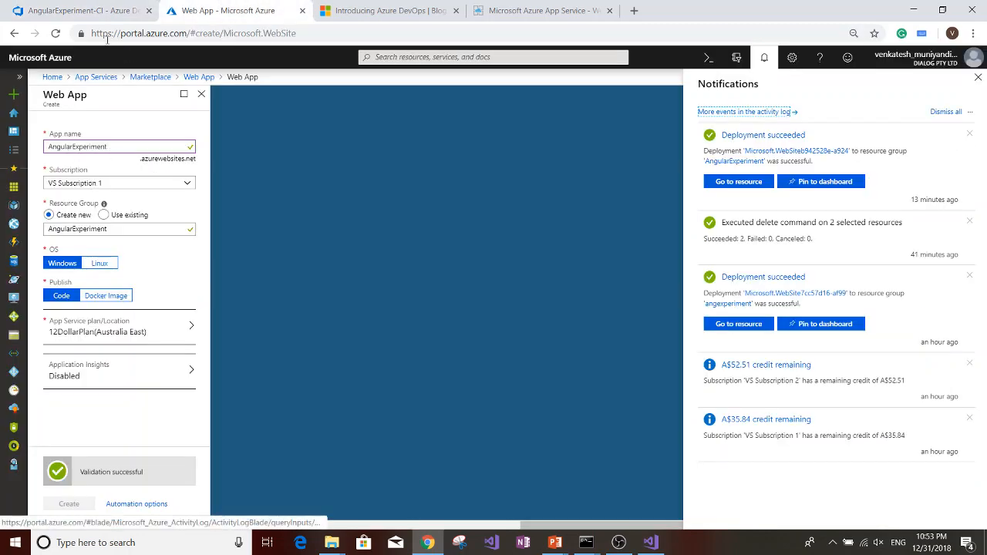
pyautogui.click(81, 11)
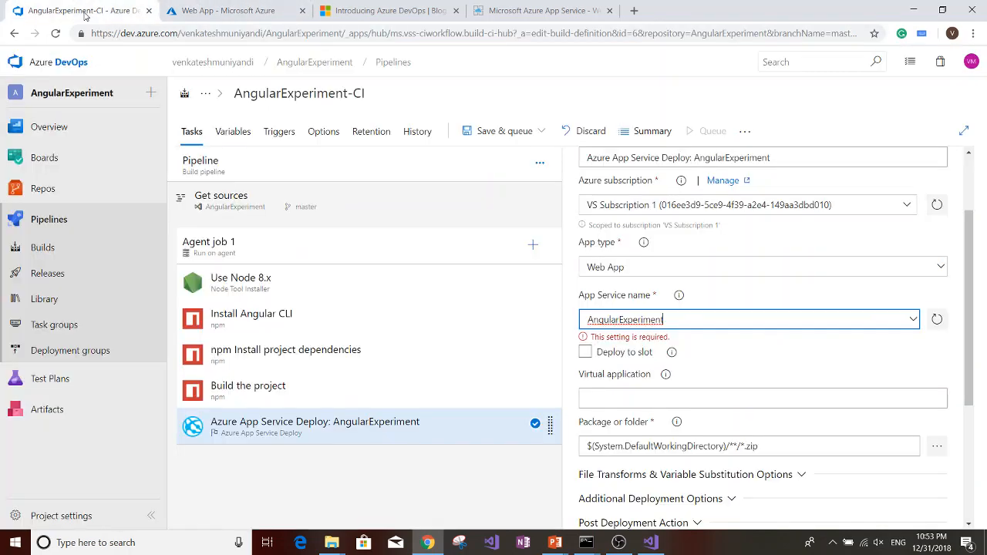
pyautogui.click(627, 390)
# Set the deploy task's package or folder to angular-experiment/dist, starting from the angular-experiment folder in the repository.
pyautogui.scroll(-1, 628, 390)
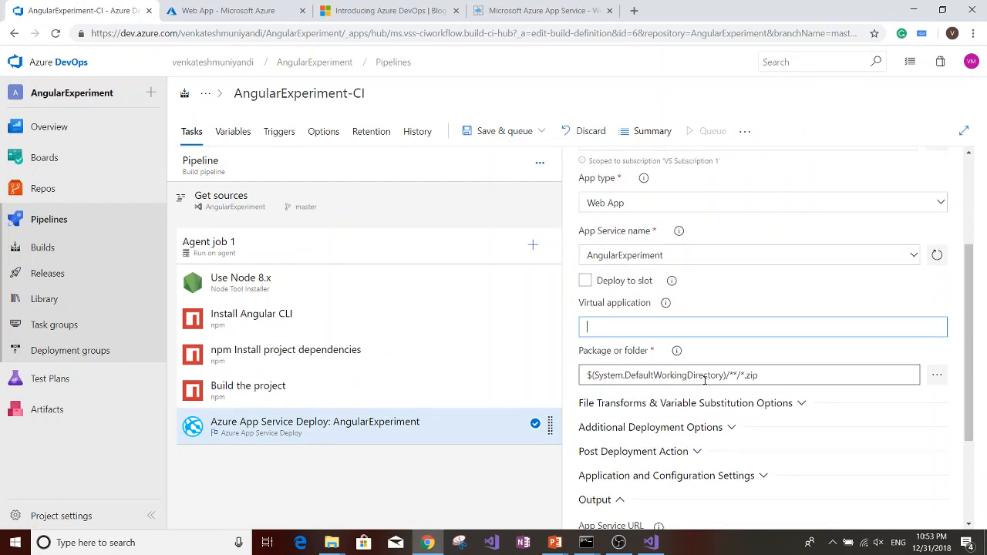
pyautogui.click(937, 375)
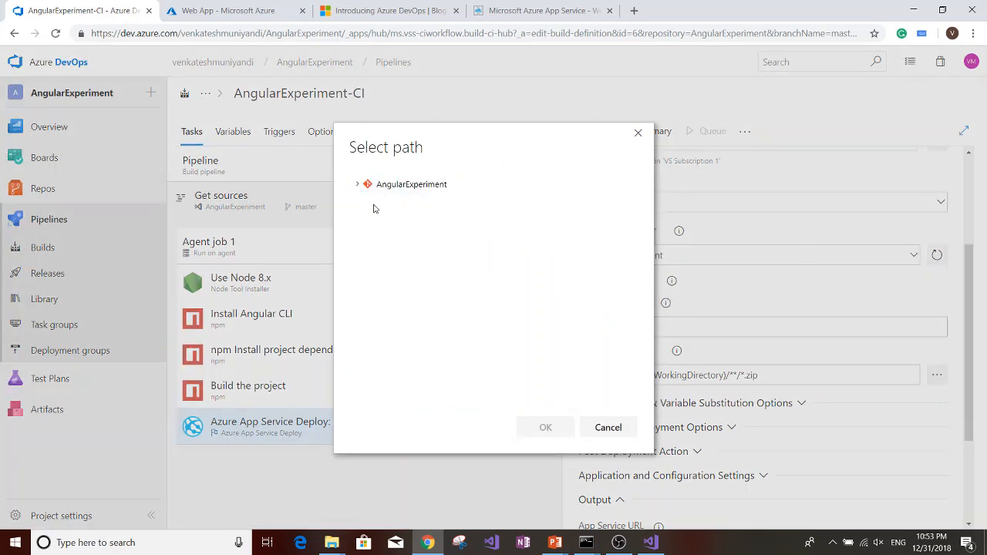
pyautogui.click(357, 185)
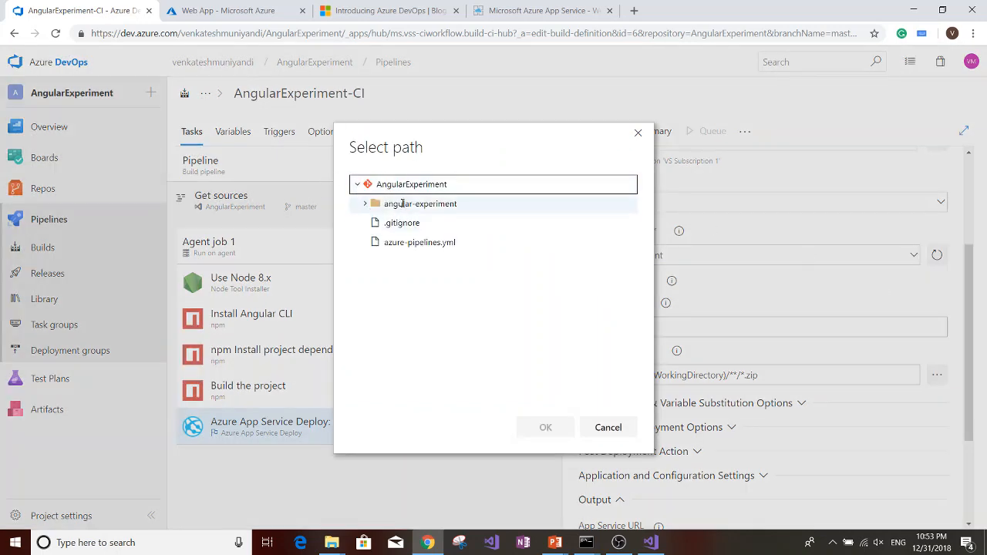
pyautogui.click(401, 203)
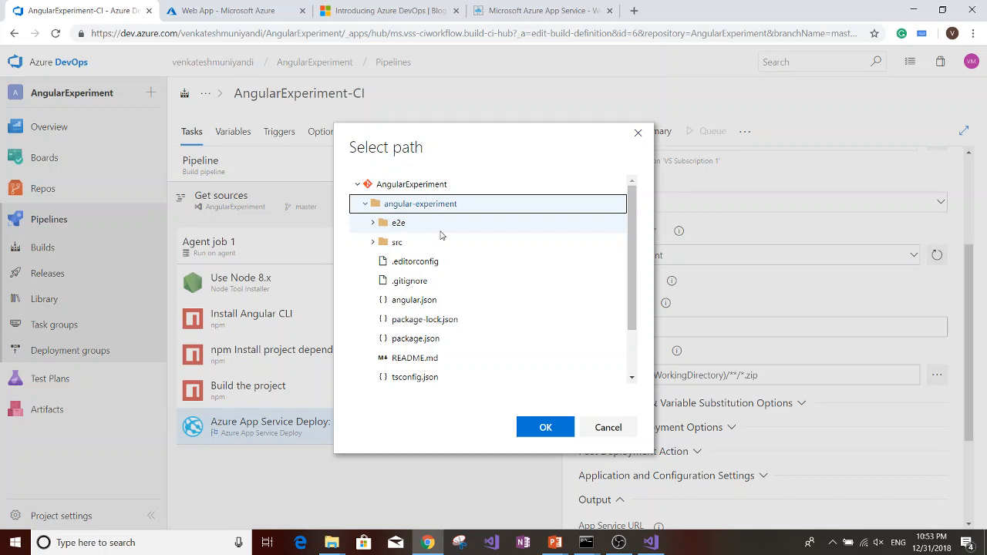
pyautogui.click(546, 428)
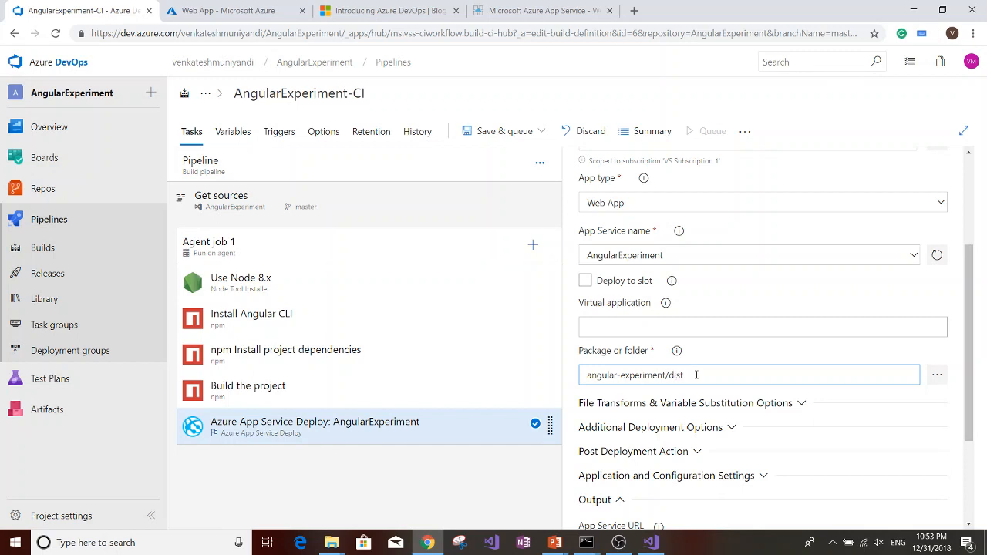
# In the deploy task's additional deployment options, enable Publish using Web Deploy and Remove additional files at destination.
pyautogui.scroll(-1, 696, 375)
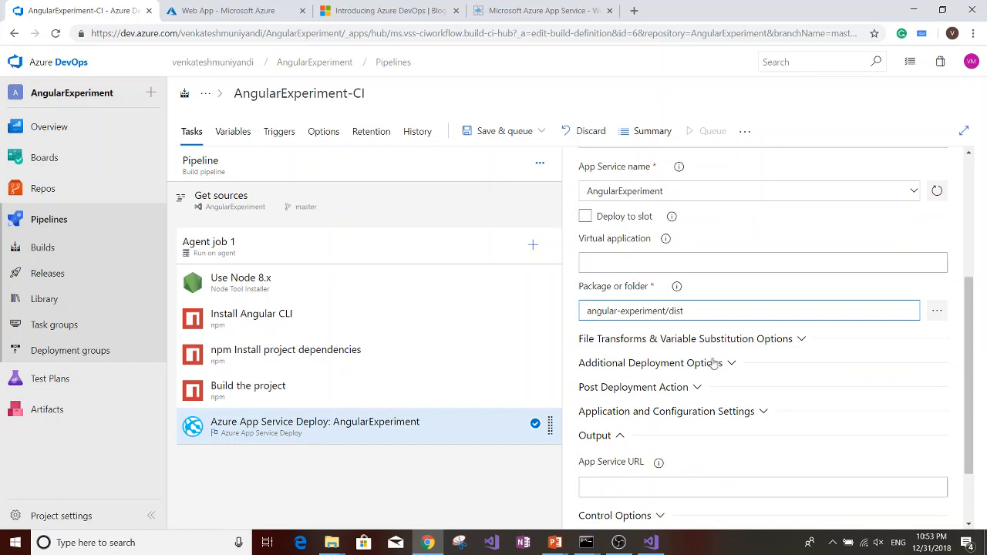
pyautogui.click(732, 364)
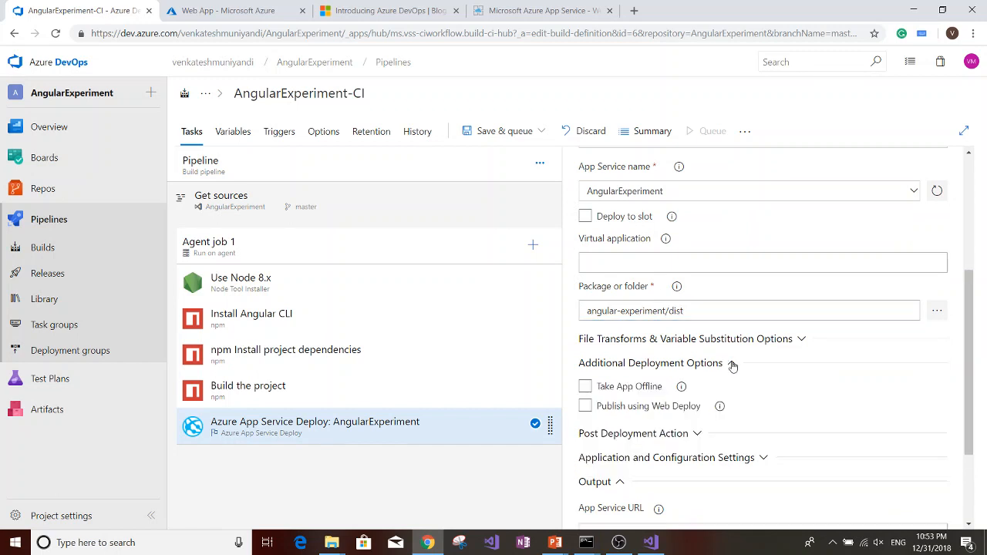
pyautogui.click(586, 408)
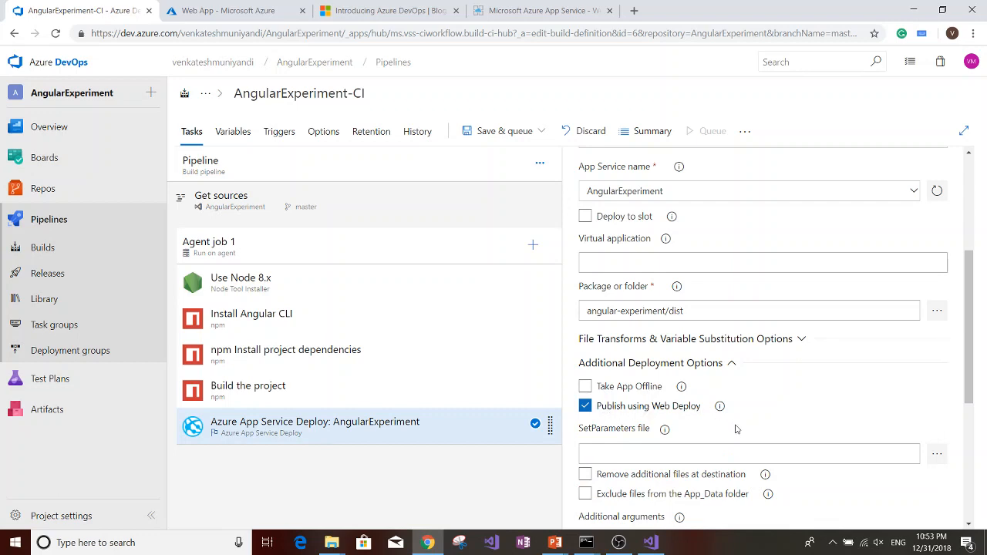
pyautogui.scroll(-2, 740, 430)
pyautogui.click(585, 346)
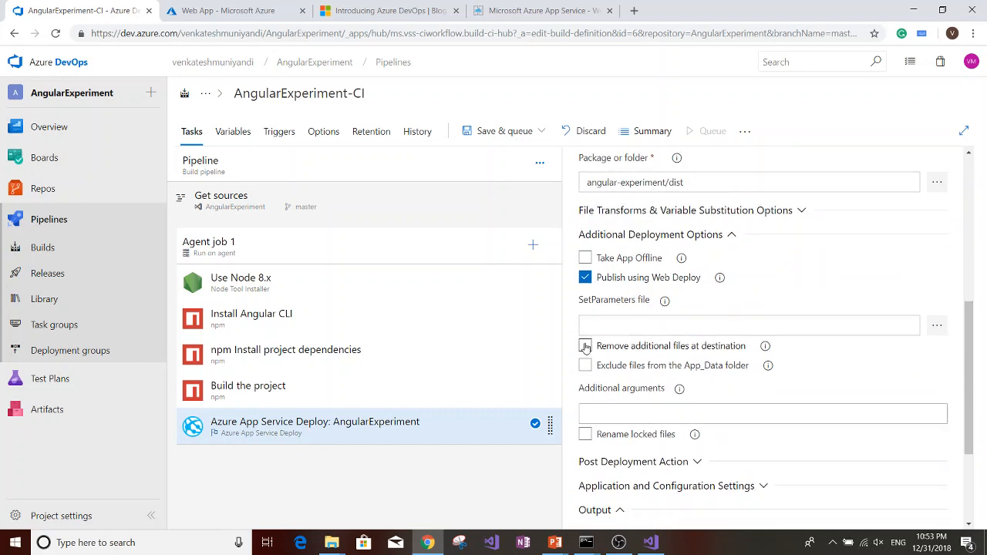
pyautogui.scroll(-3, 738, 409)
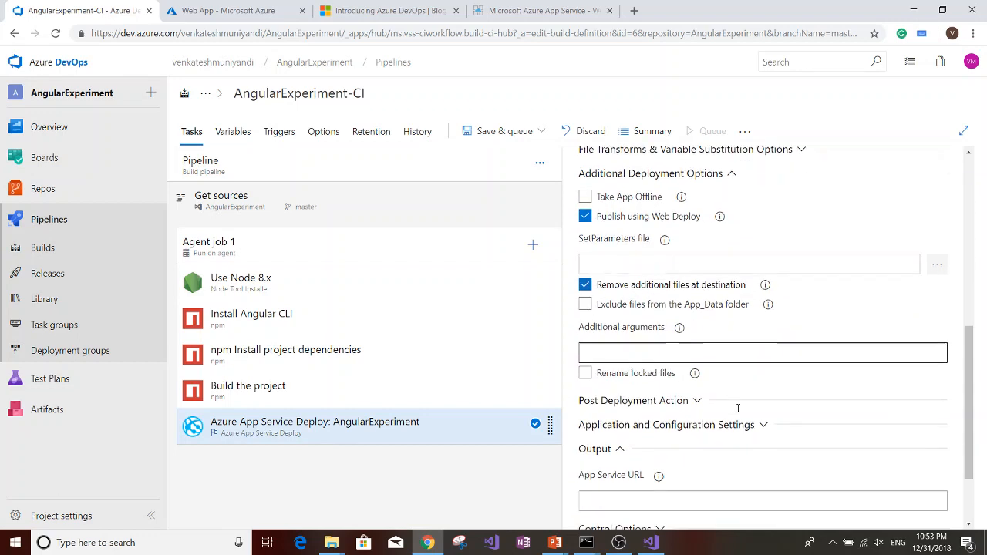
# Save the AngularExperiment-CI pipeline without queuing a build or adding a comment.
pyautogui.scroll(6, 738, 409)
pyautogui.scroll(3, 738, 409)
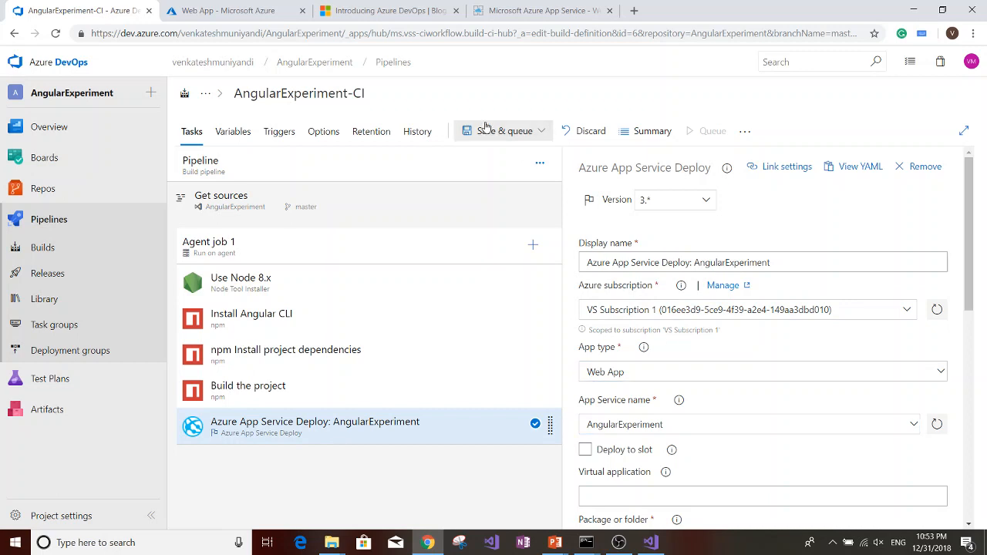
pyautogui.click(543, 136)
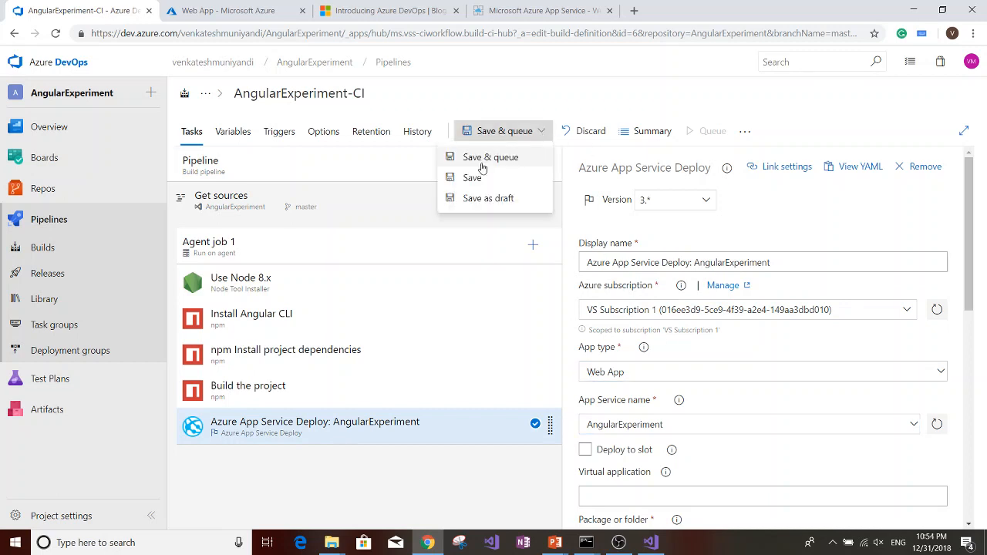
pyautogui.click(476, 179)
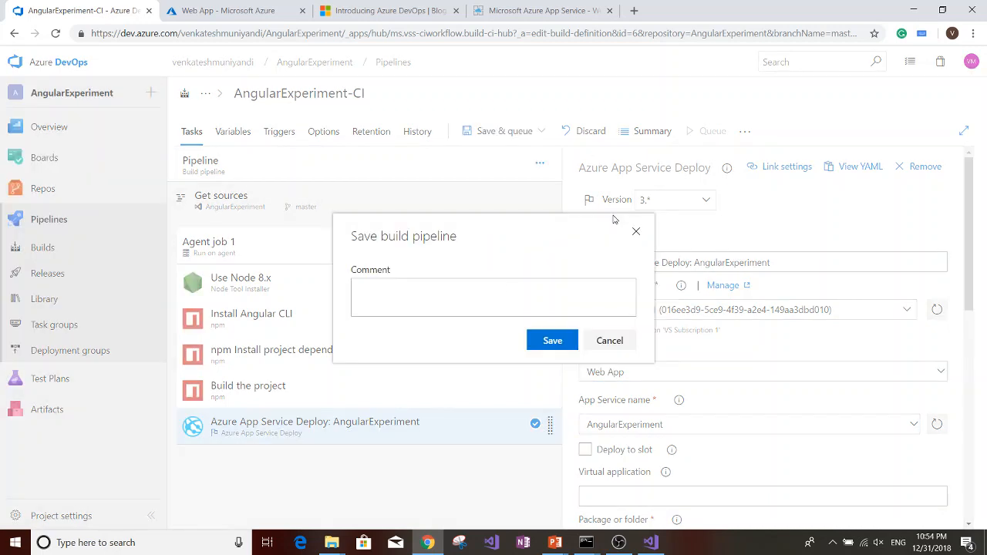
pyautogui.click(552, 340)
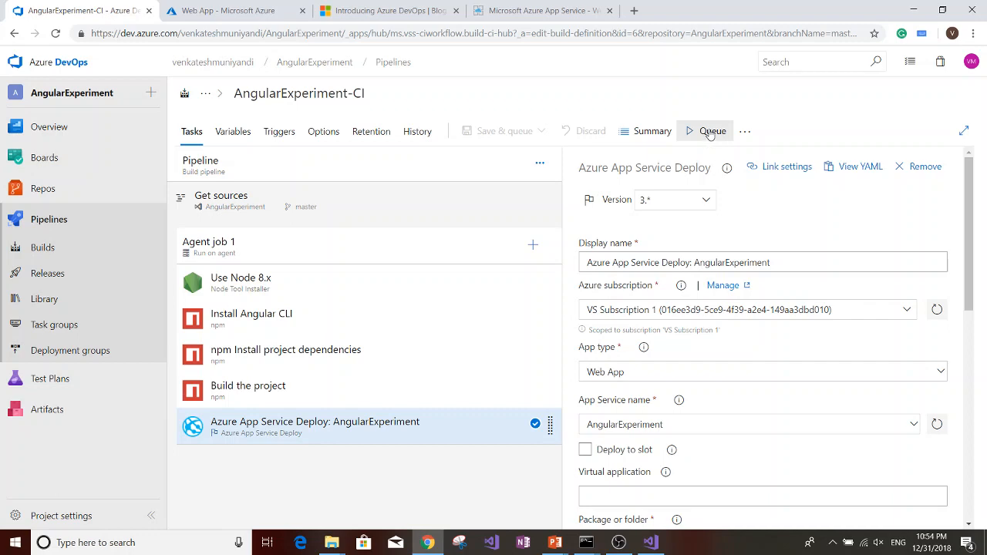
# Queue a build of AngularExperiment-CI on the Hosted VS2017 pool from the master branch and follow its logs.
pyautogui.click(711, 133)
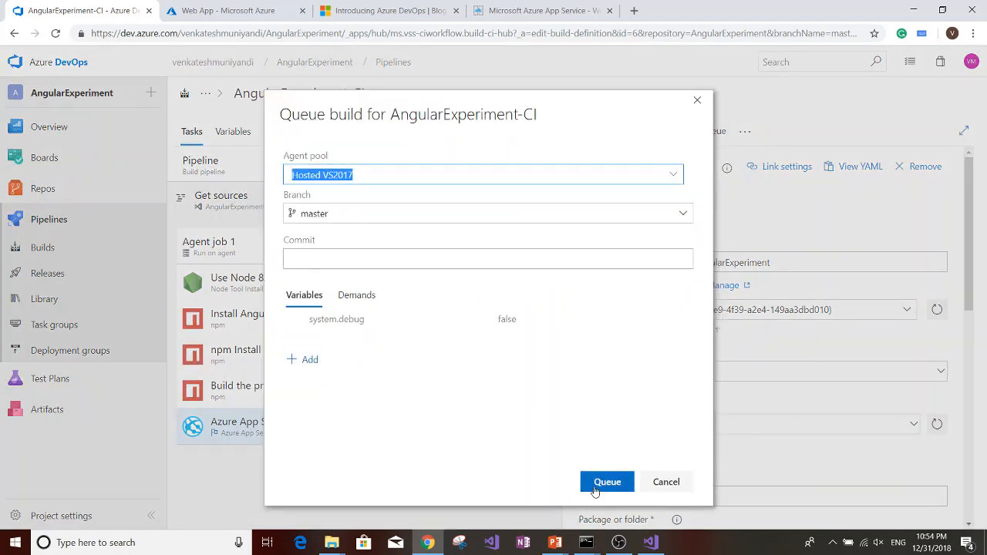
pyautogui.click(602, 484)
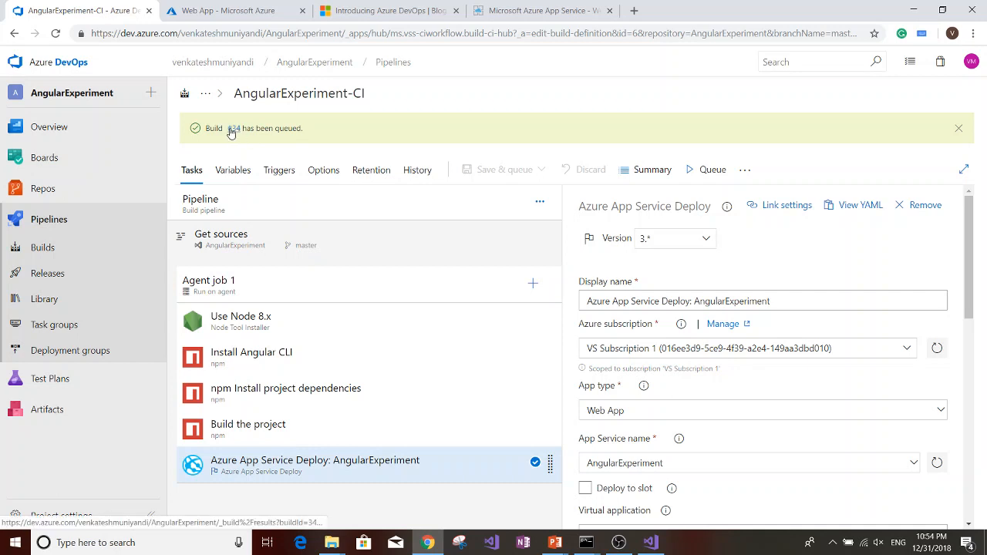
pyautogui.click(234, 129)
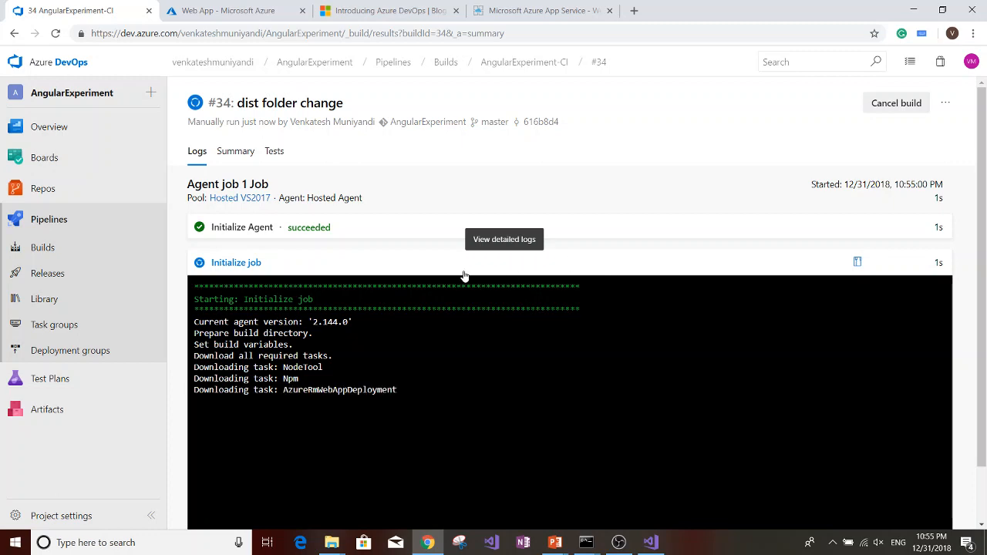
pyautogui.moveTo(982, 230); pyautogui.dragTo(978, 416)
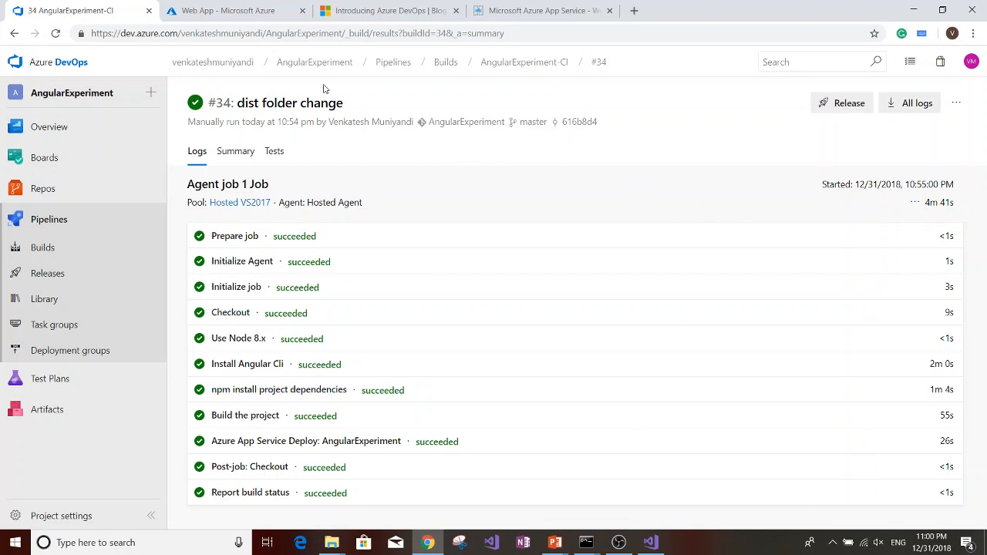
# Switch to the angularexperiment.azurewebsites.net site and reload it to check the deployment.
pyautogui.click(202, 14)
pyautogui.click(401, 11)
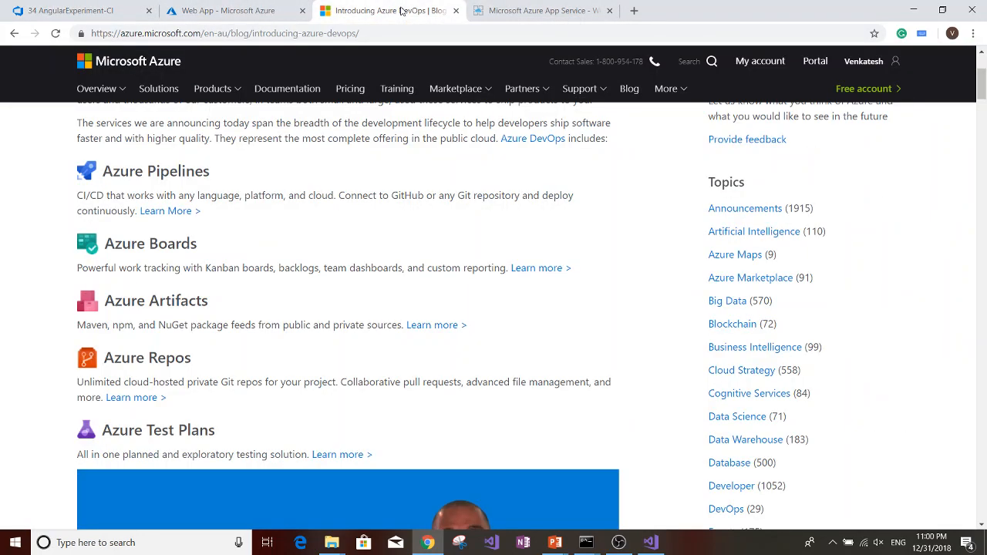
pyautogui.click(498, 12)
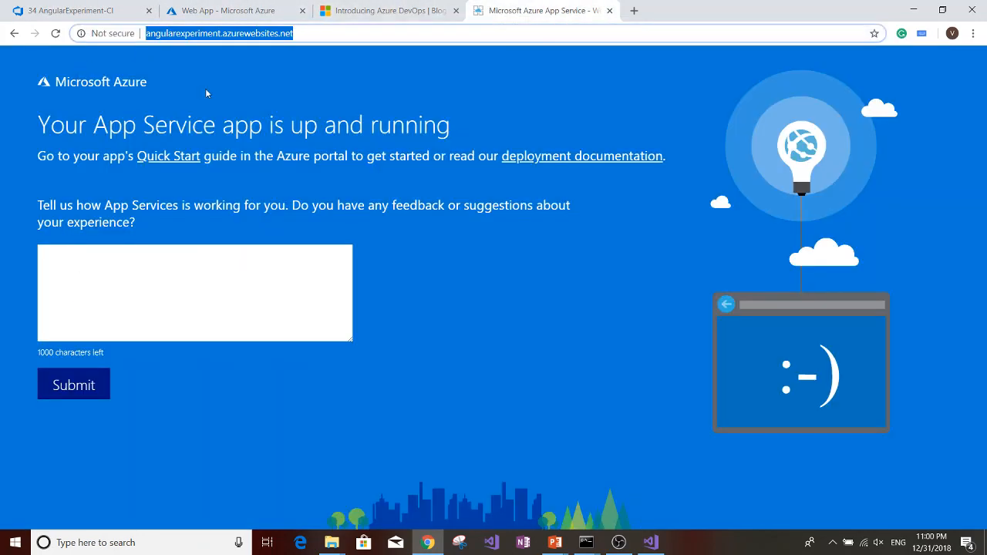
pyautogui.click(269, 85)
pyautogui.click(56, 33)
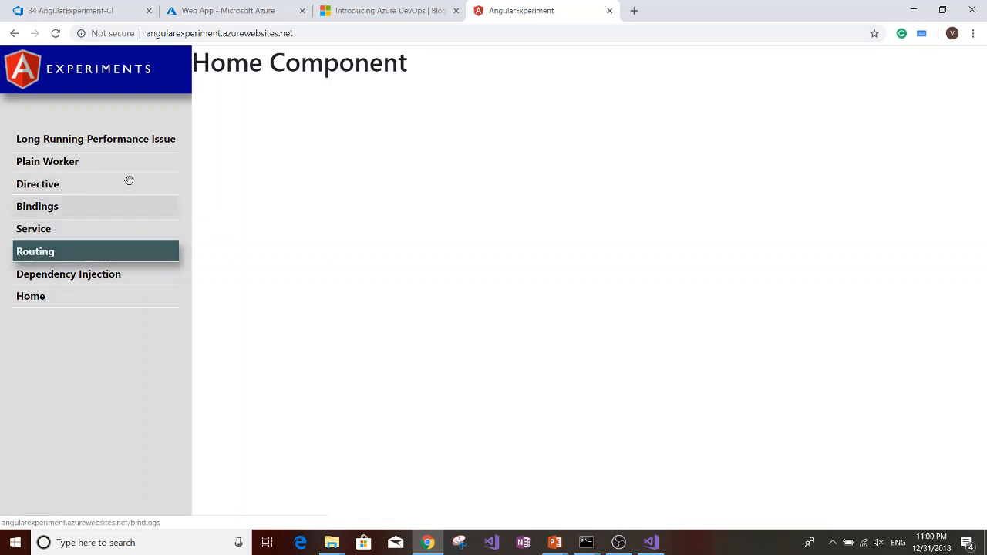
# Browse the deployed Angular app's Plain Worker, Bindings and Service pages to check that its navigation works.
pyautogui.click(100, 160)
pyautogui.click(98, 213)
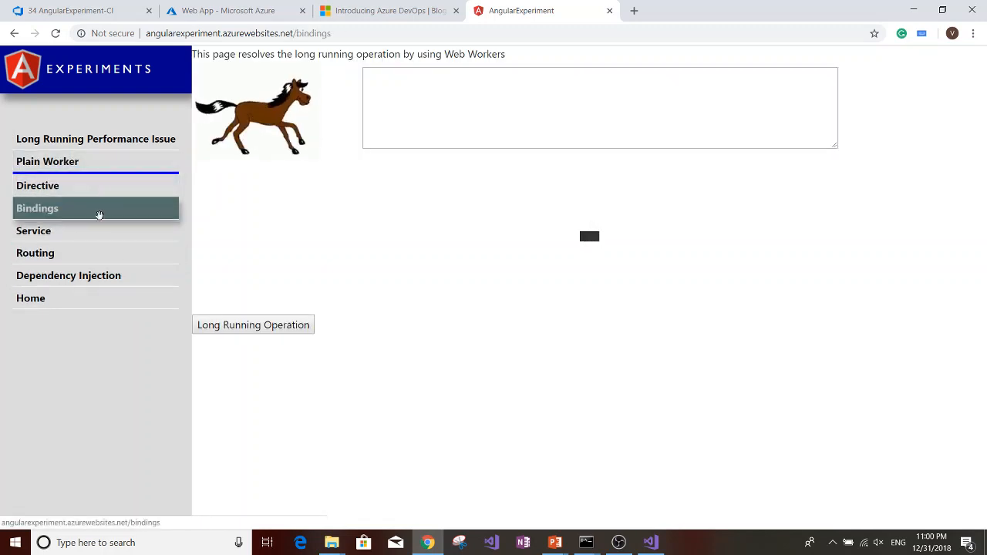
pyautogui.click(99, 227)
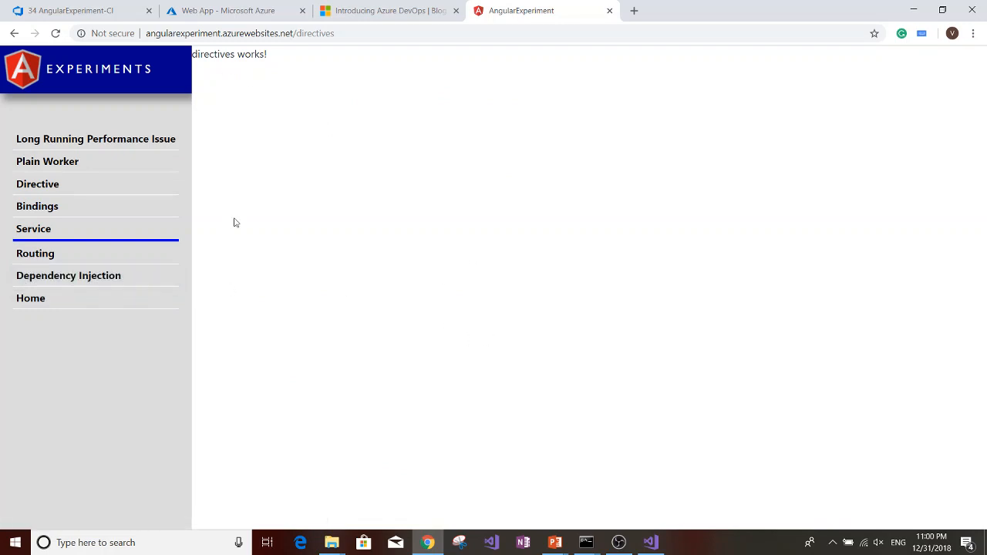
# Return to Azure DevOps, open the AngularExperiment-CI pipeline for editing and enable continuous integration in its triggers.
pyautogui.click(87, 7)
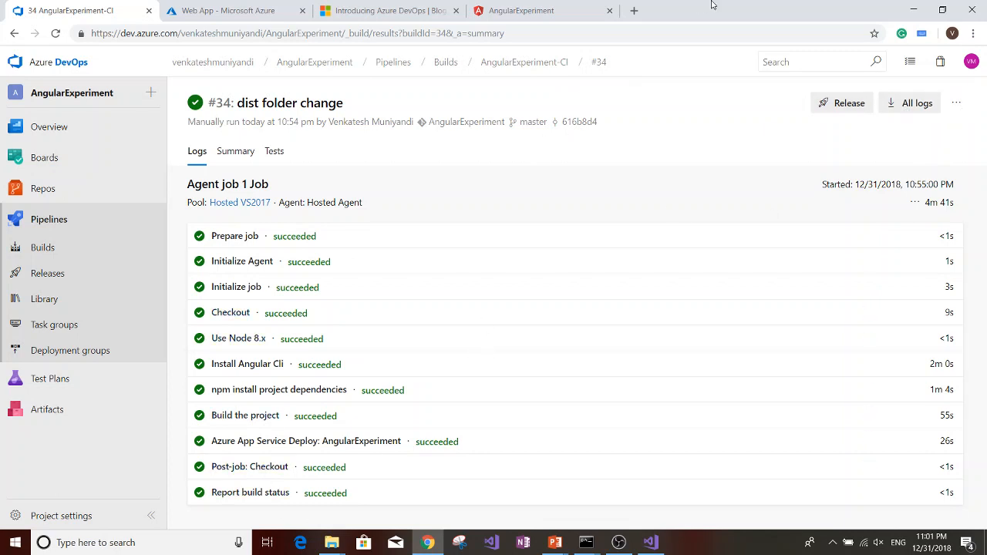
pyautogui.click(956, 104)
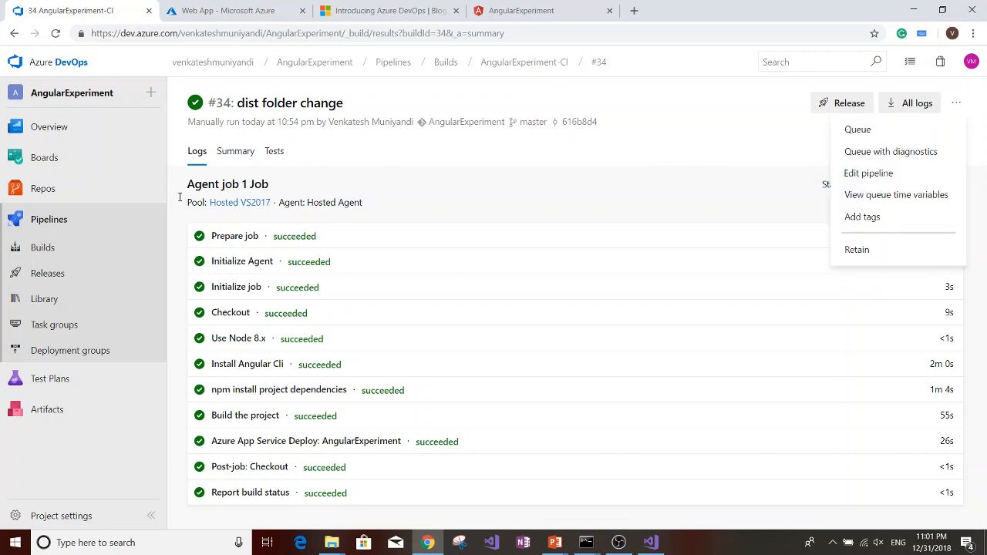
pyautogui.click(693, 142)
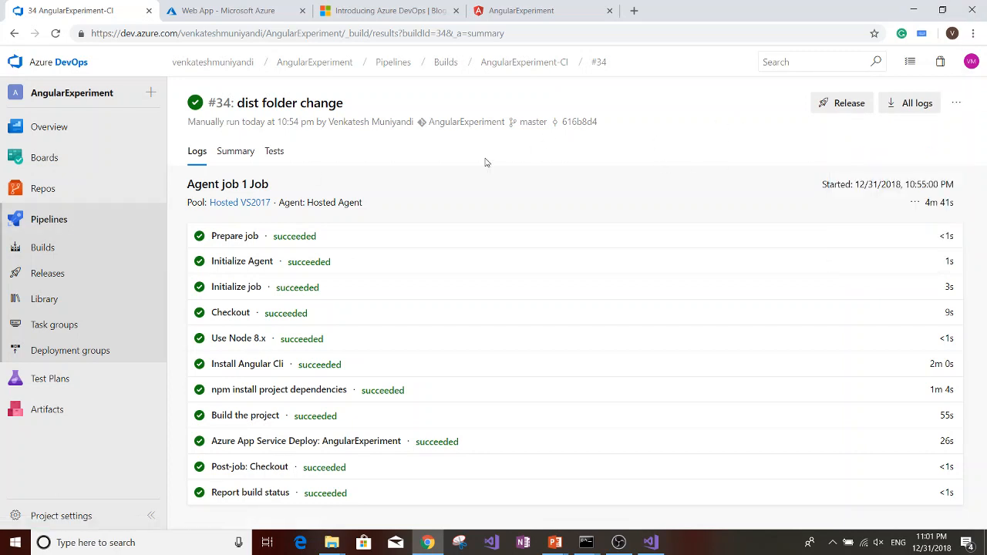
pyautogui.moveTo(44, 195)
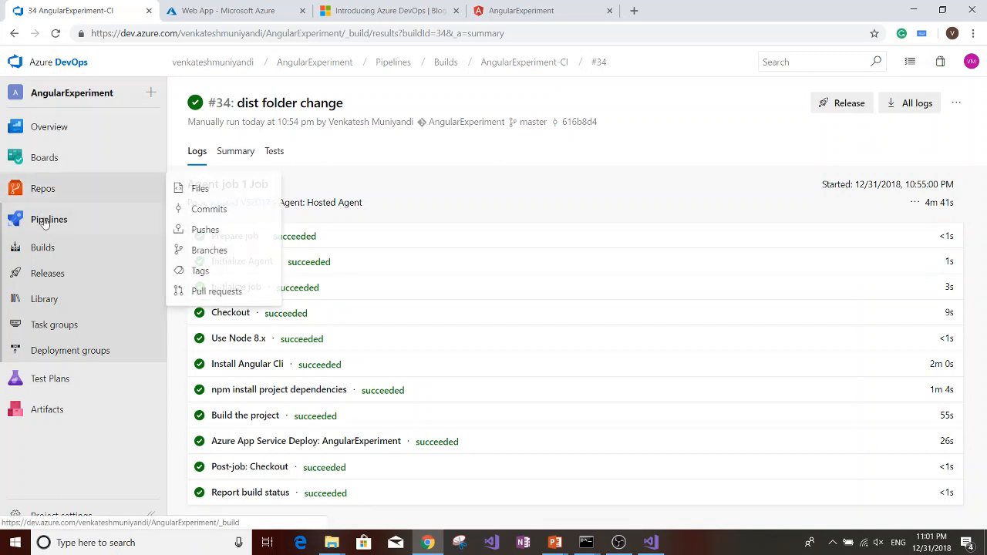
pyautogui.click(48, 218)
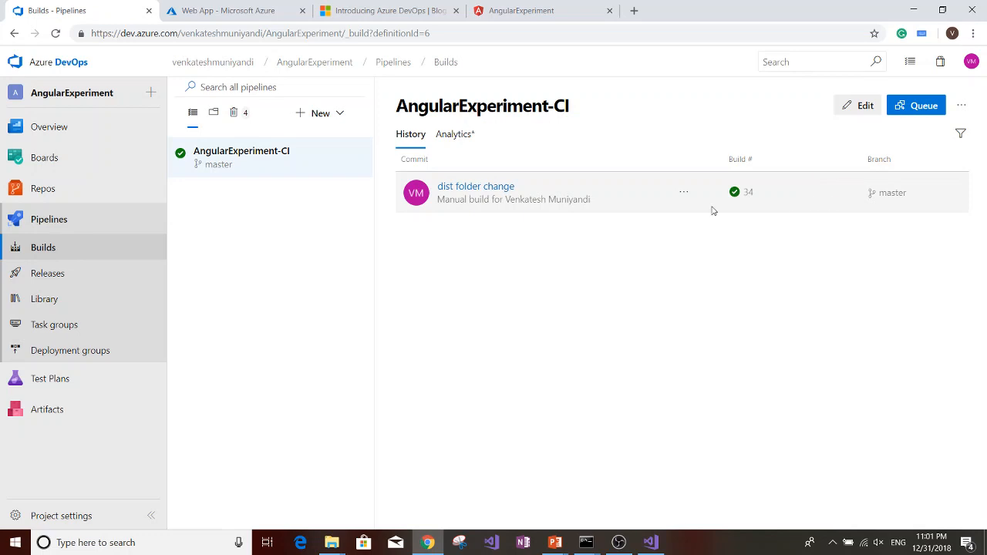
pyautogui.click(859, 112)
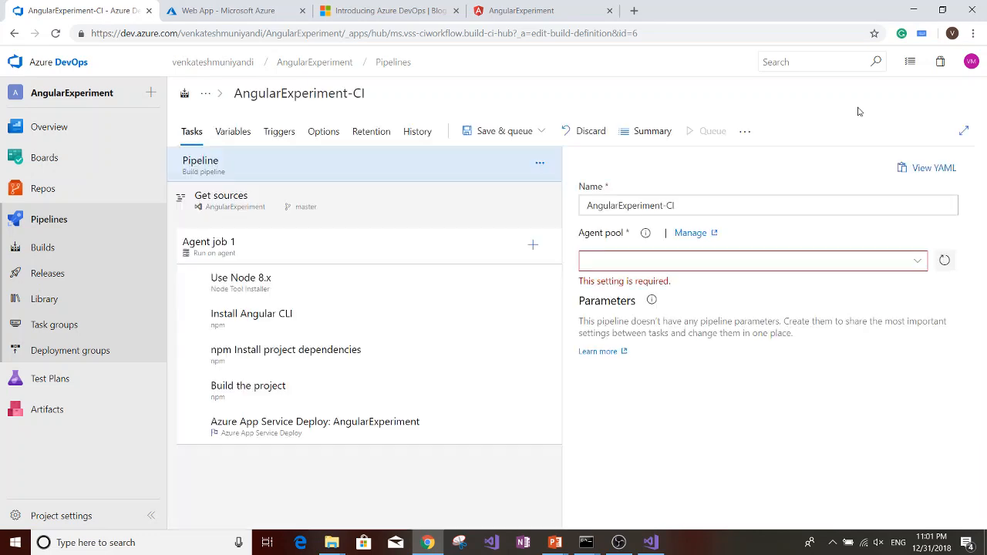
pyautogui.click(280, 133)
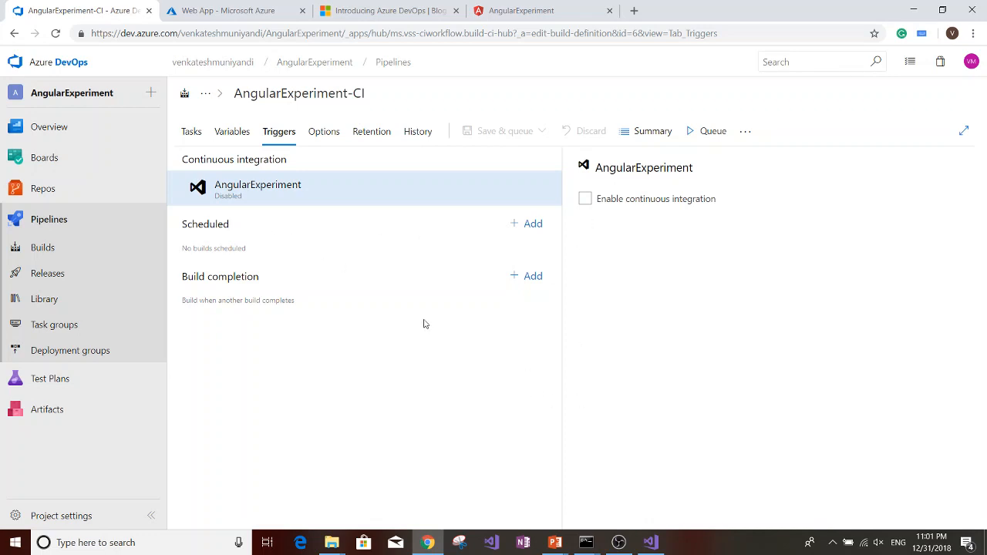
pyautogui.click(585, 200)
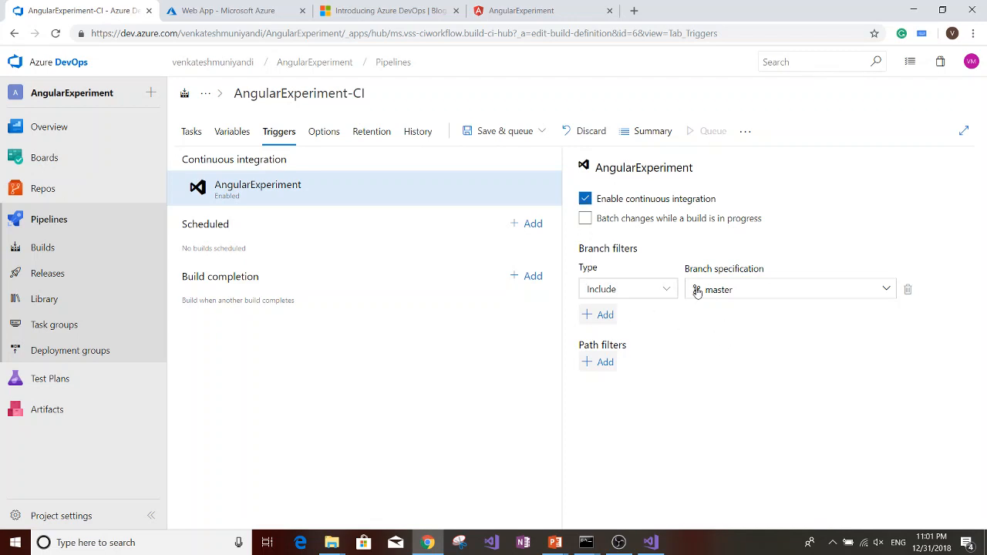
# Keep master as the included branch for the continuous integration trigger and save the pipeline without queuing a build.
pyautogui.click(750, 291)
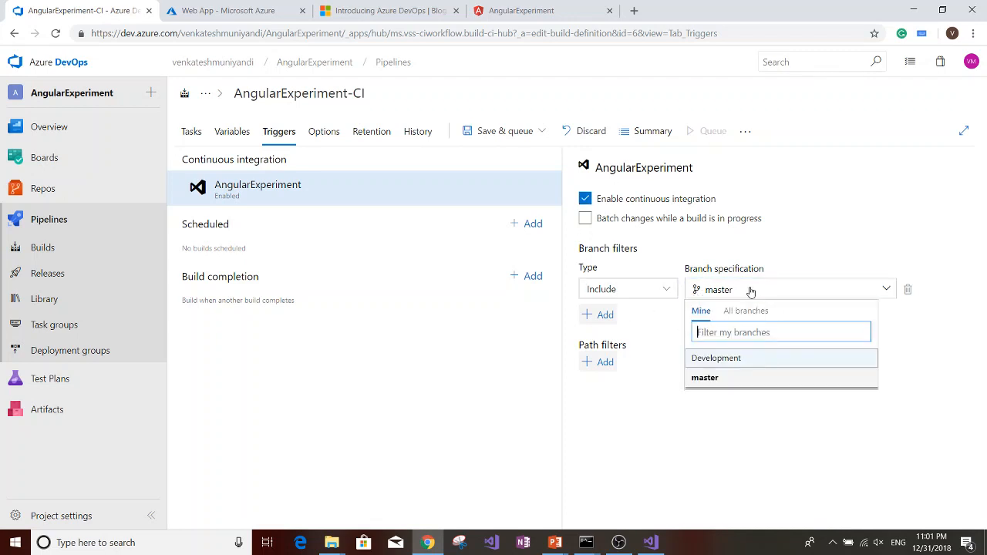
pyautogui.click(749, 290)
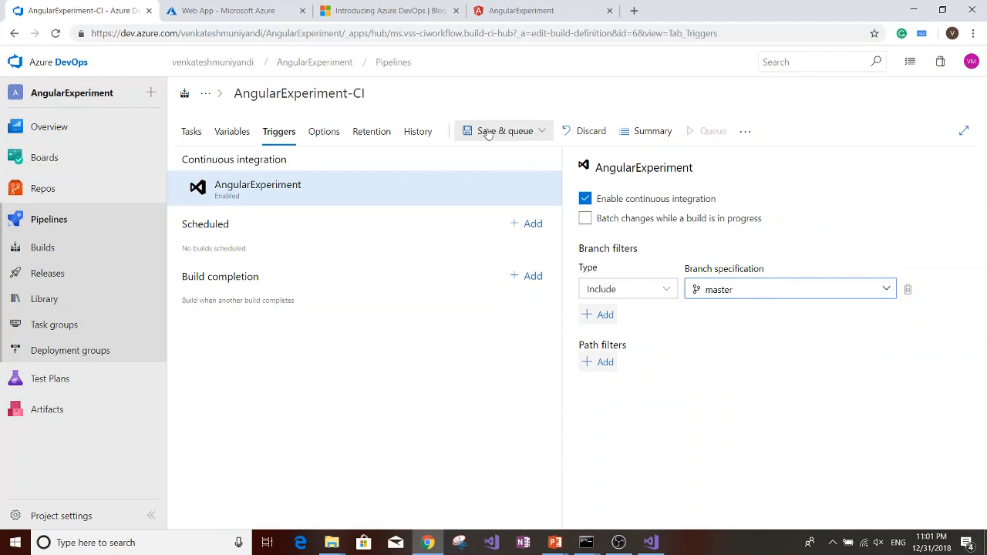
pyautogui.click(542, 133)
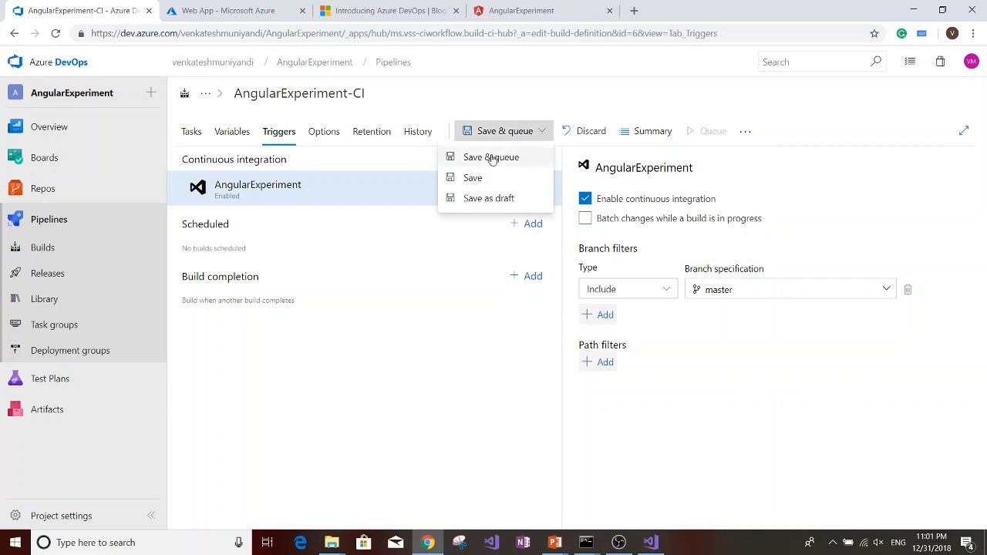
pyautogui.click(476, 177)
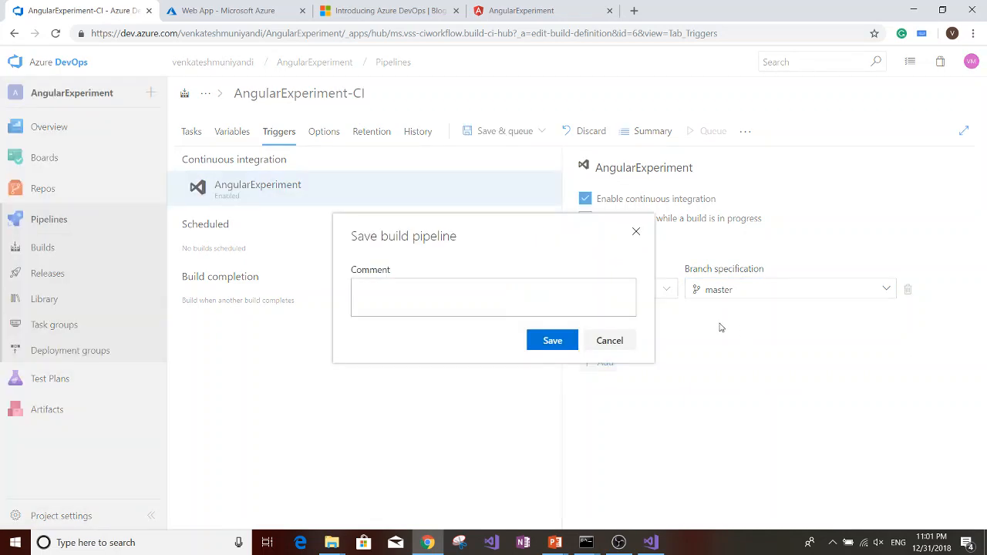
pyautogui.click(551, 341)
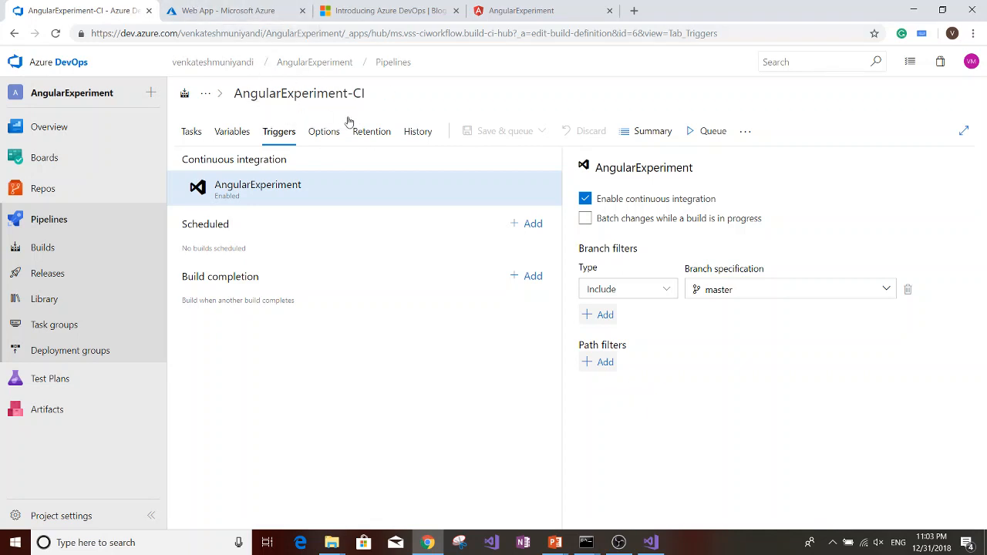
pyautogui.click(224, 11)
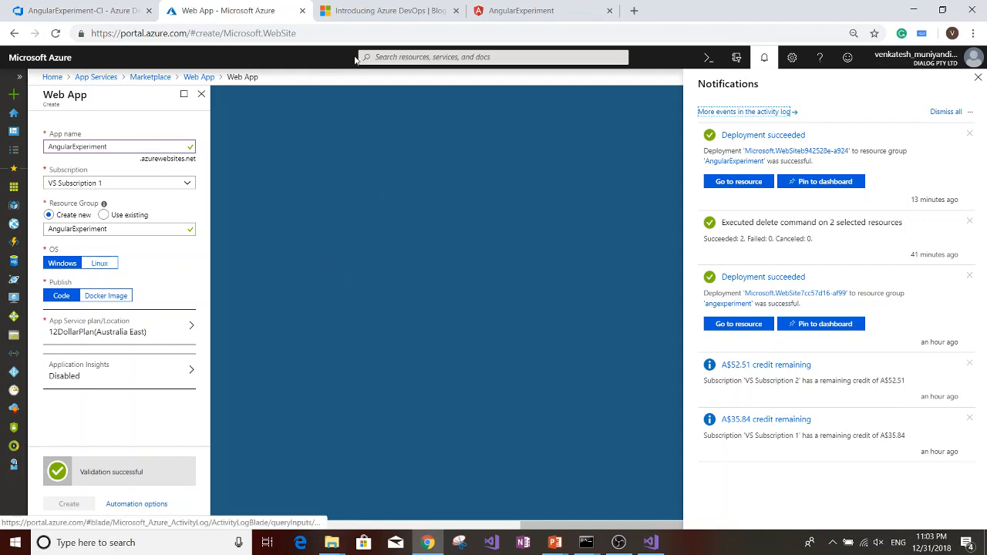
pyautogui.click(85, 11)
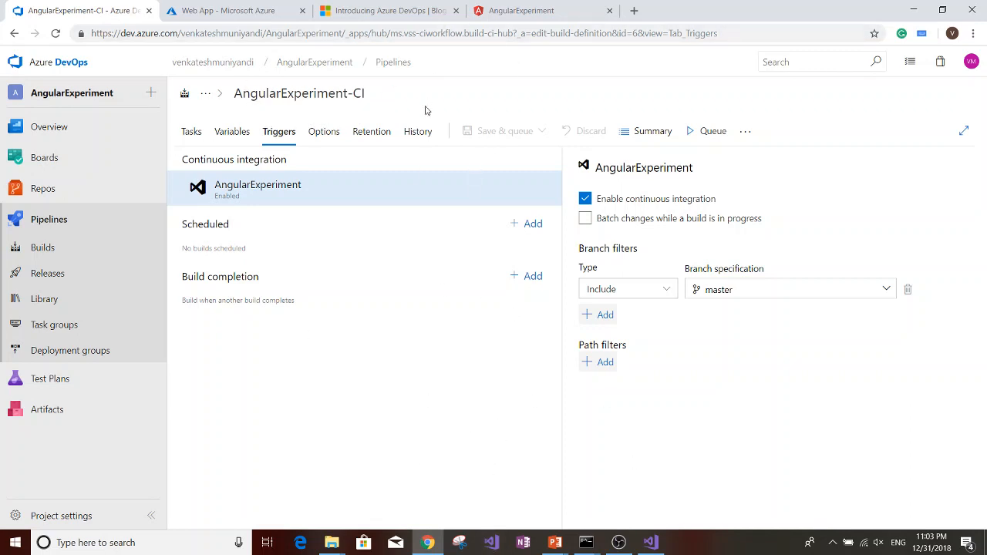
pyautogui.click(360, 7)
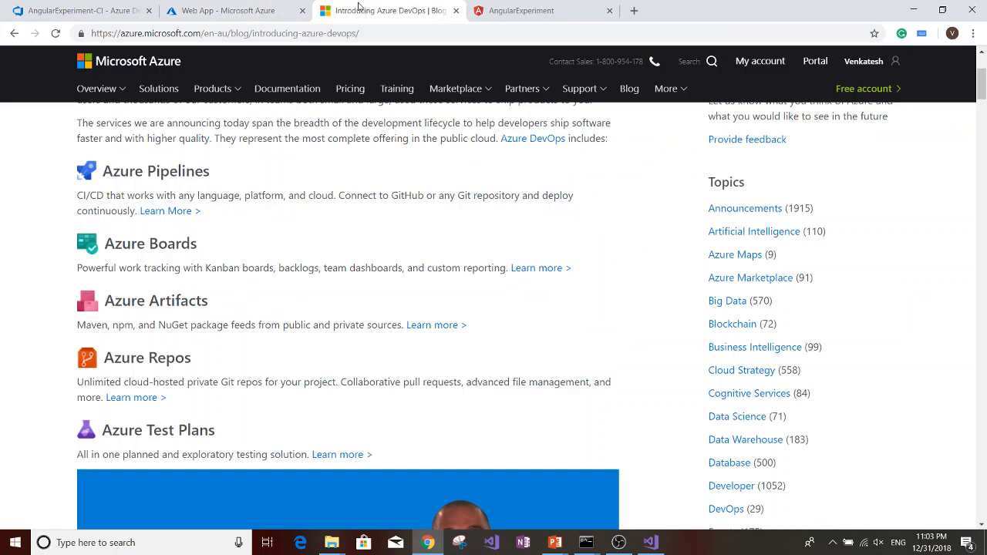
pyautogui.click(504, 11)
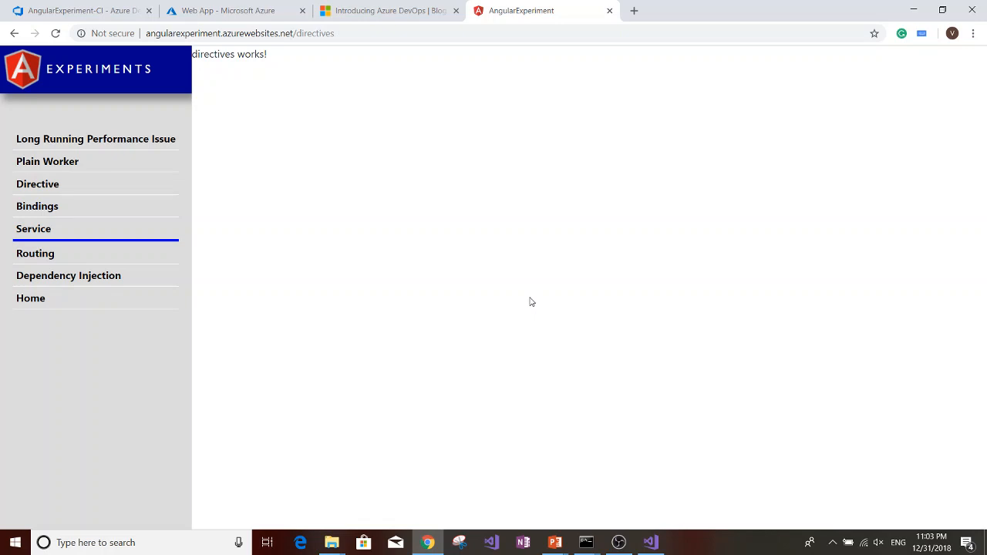
pyautogui.click(97, 10)
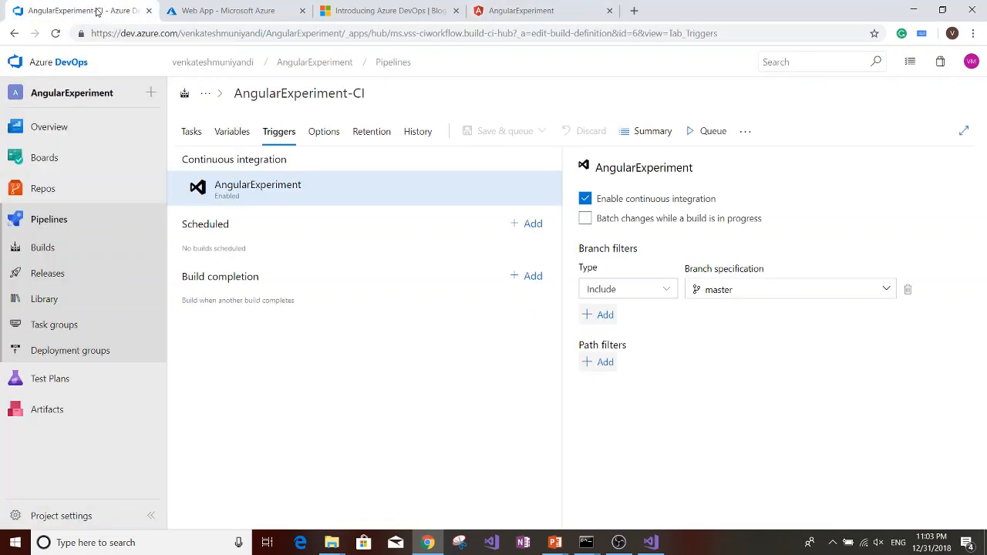
# Switch to the Azure portal, reload the App Services list and open the console of the AngularExperiment web app.
pyautogui.click(193, 11)
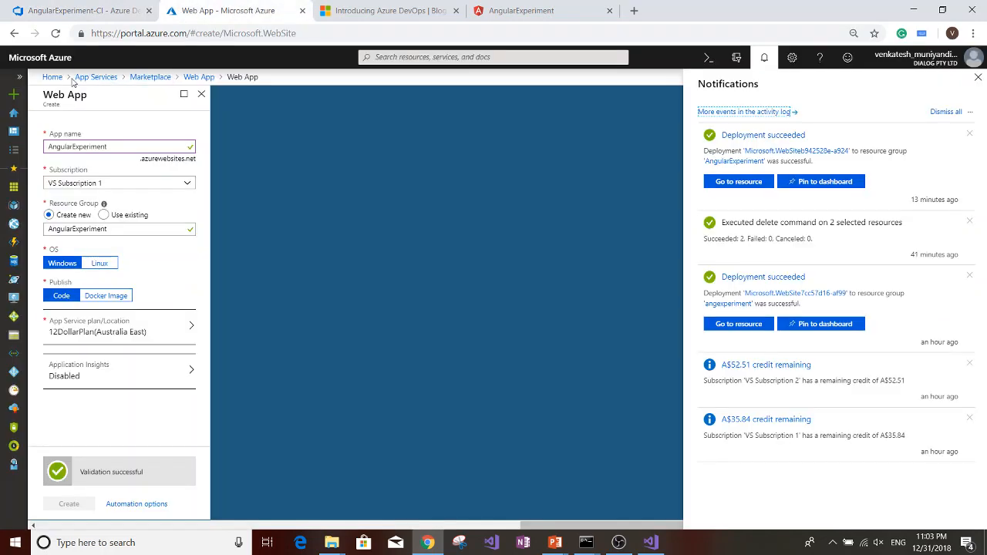
pyautogui.click(95, 77)
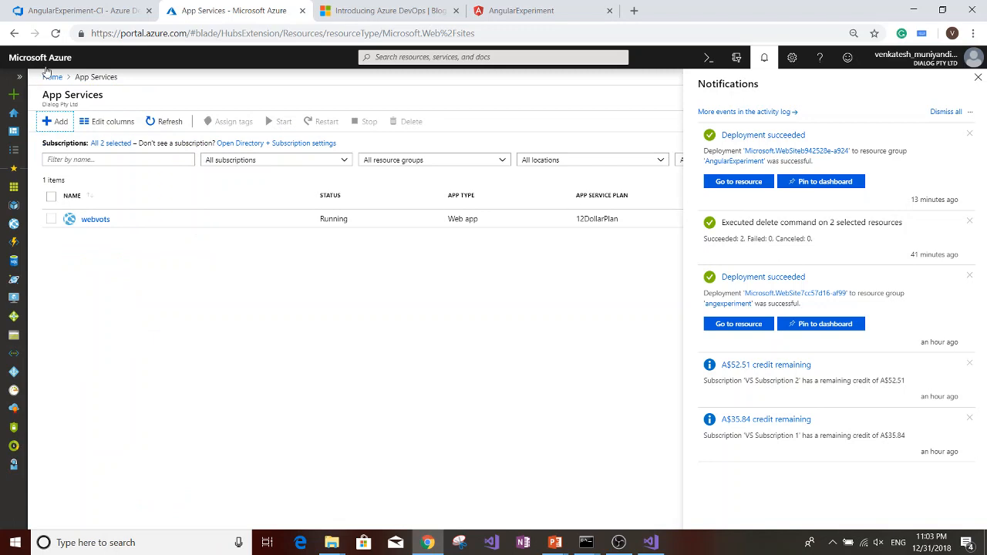
pyautogui.click(55, 33)
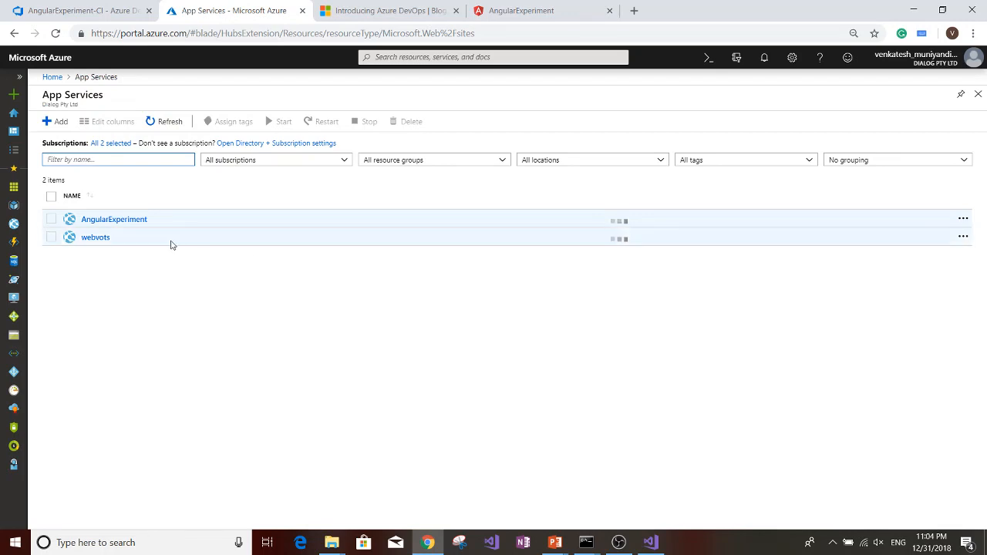
pyautogui.click(117, 220)
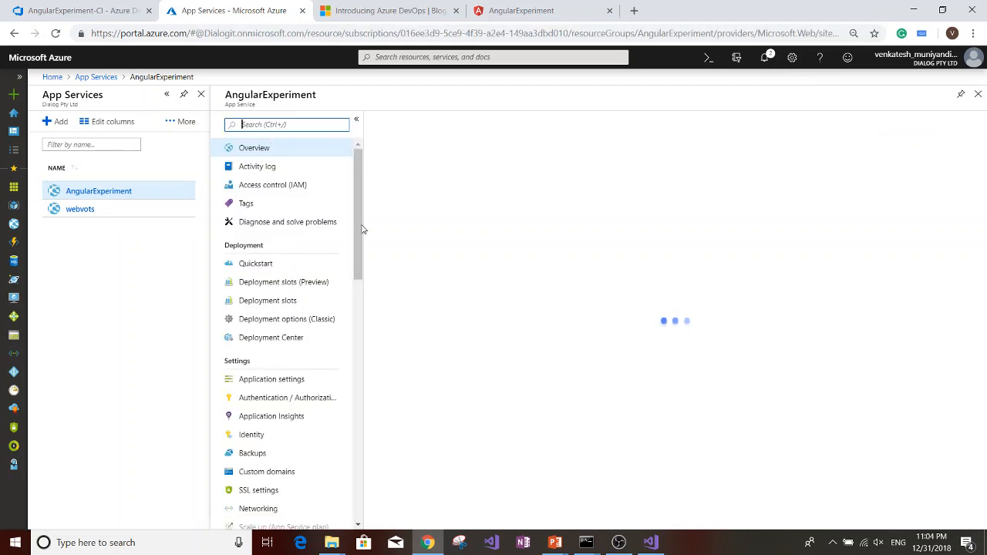
pyautogui.scroll(-3, 361, 249)
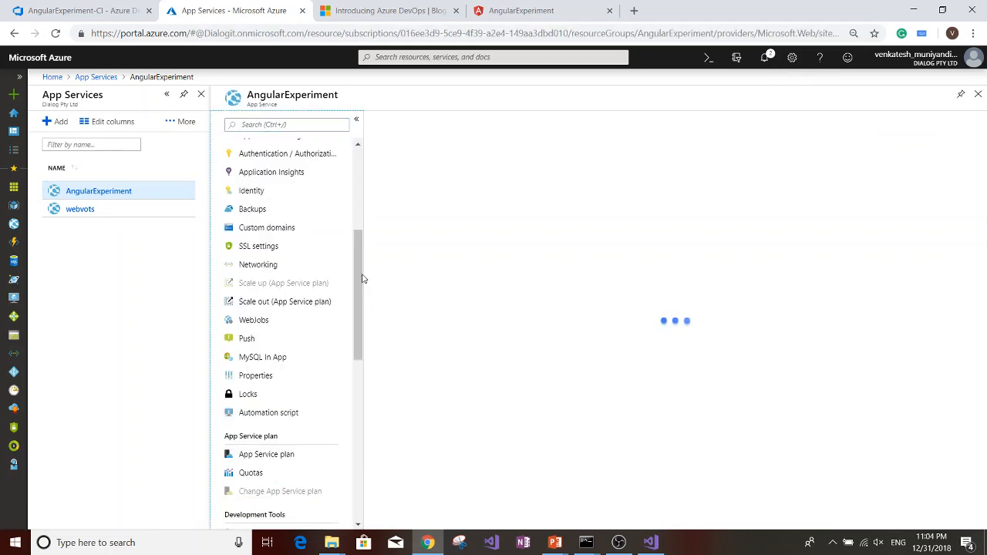
pyautogui.scroll(-1, 359, 397)
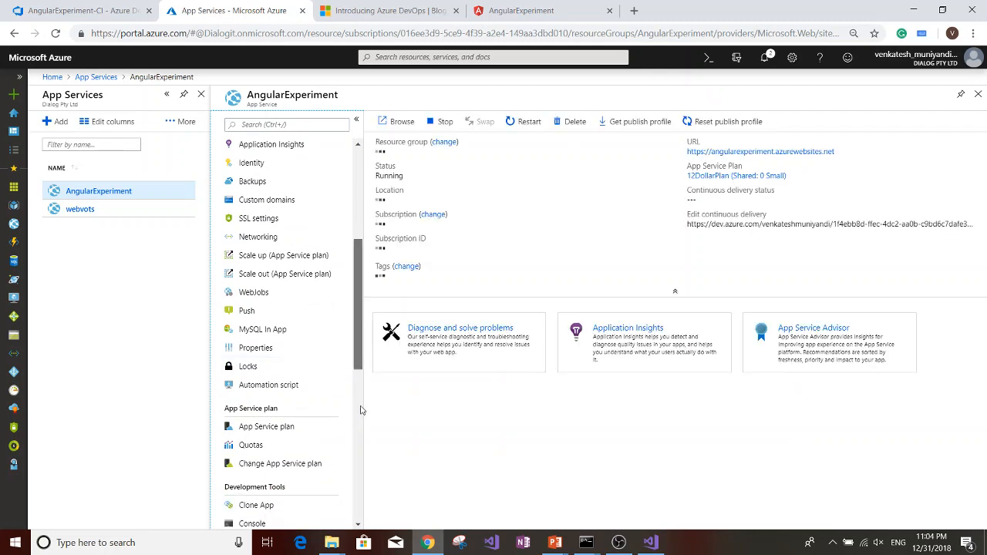
pyautogui.scroll(-3, 360, 409)
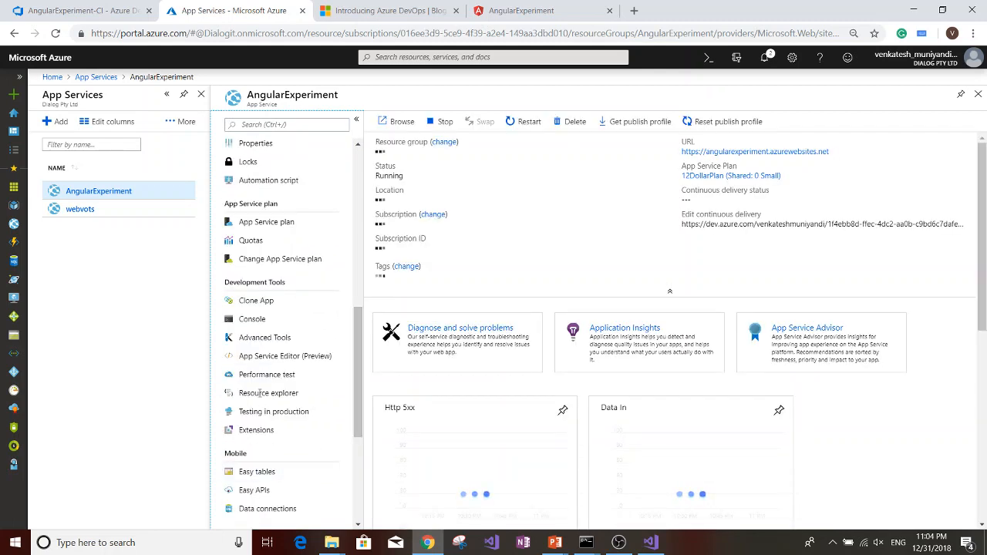
pyautogui.click(251, 319)
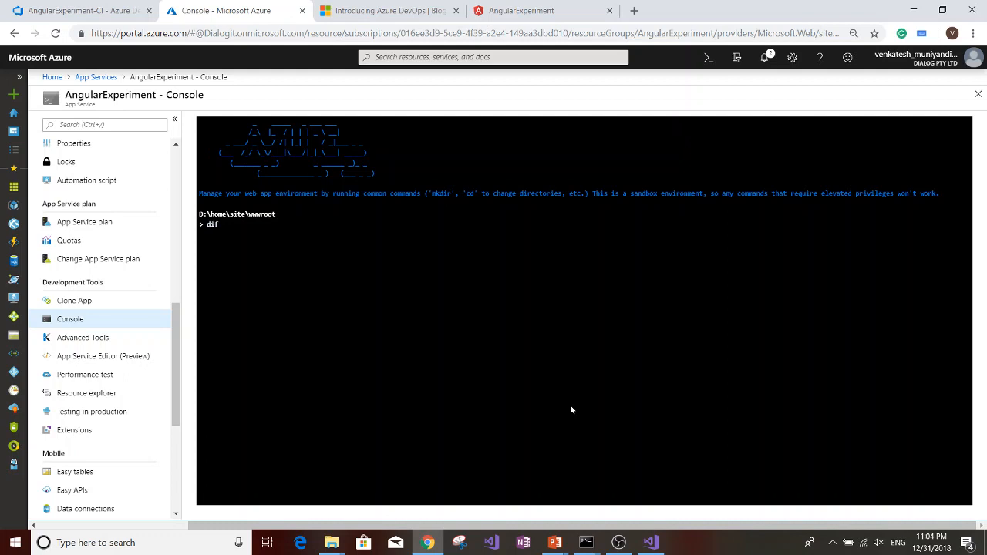
# List the deployed files in the wwwroot folder with dir and examine index.html, the scripts, the stylesheet and web.config.
pyautogui.press('BackSpace')
pyautogui.write('r')
pyautogui.press('Return')
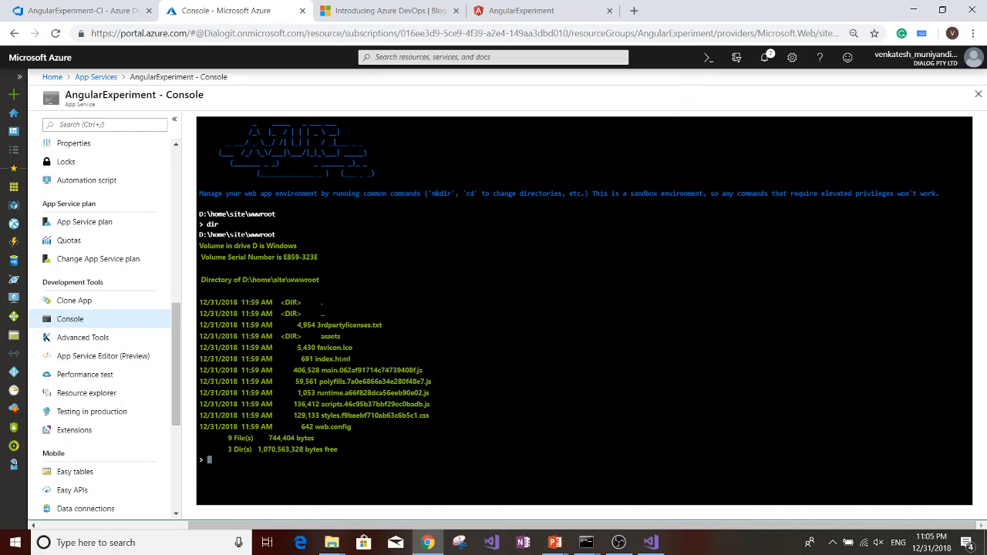
pyautogui.moveTo(314, 359); pyautogui.dragTo(379, 360)
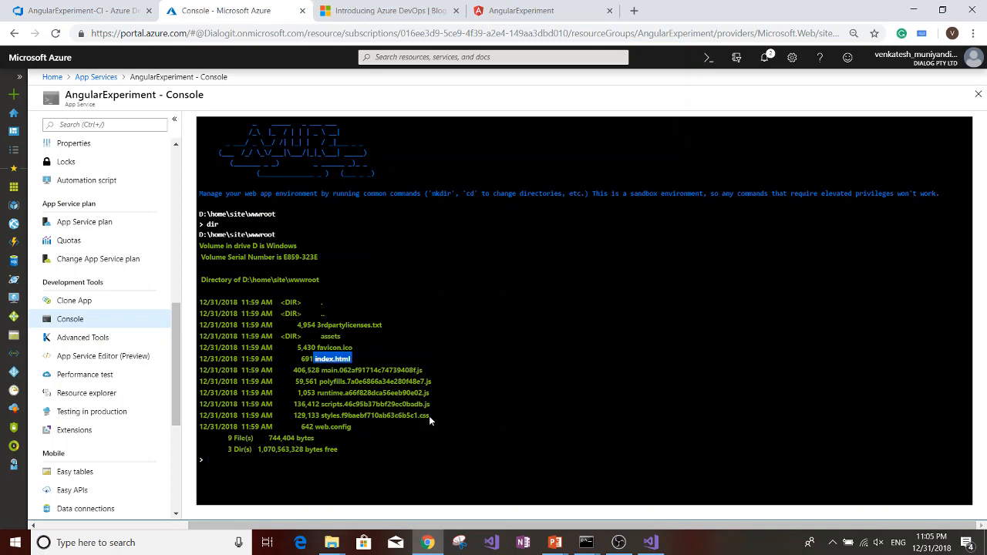
pyautogui.moveTo(430, 416); pyautogui.dragTo(340, 381)
pyautogui.click(340, 381)
pyautogui.moveTo(352, 428); pyautogui.dragTo(315, 428)
pyautogui.click(315, 427)
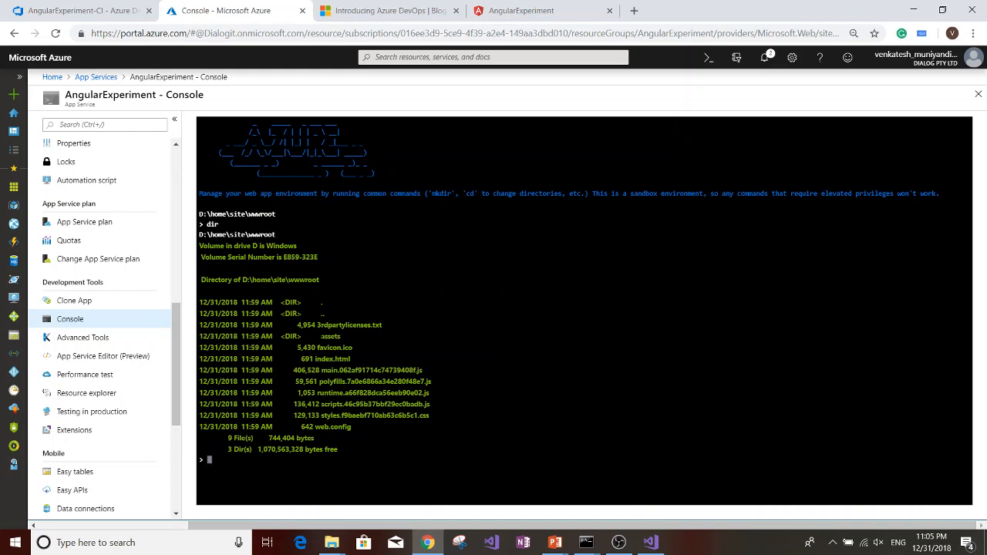
# Change into the assets folder of the deployed site and list its contents with dir.
pyautogui.moveTo(321, 337); pyautogui.dragTo(342, 339)
pyautogui.write('cd asset')
pyautogui.press('Return')
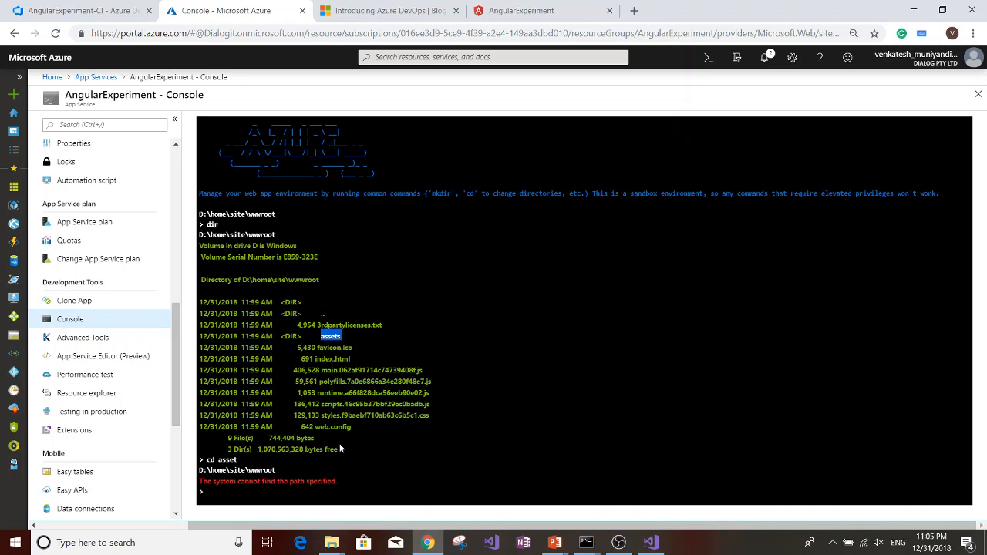
pyautogui.write('cd assets')
pyautogui.press('Return')
pyautogui.write('d')
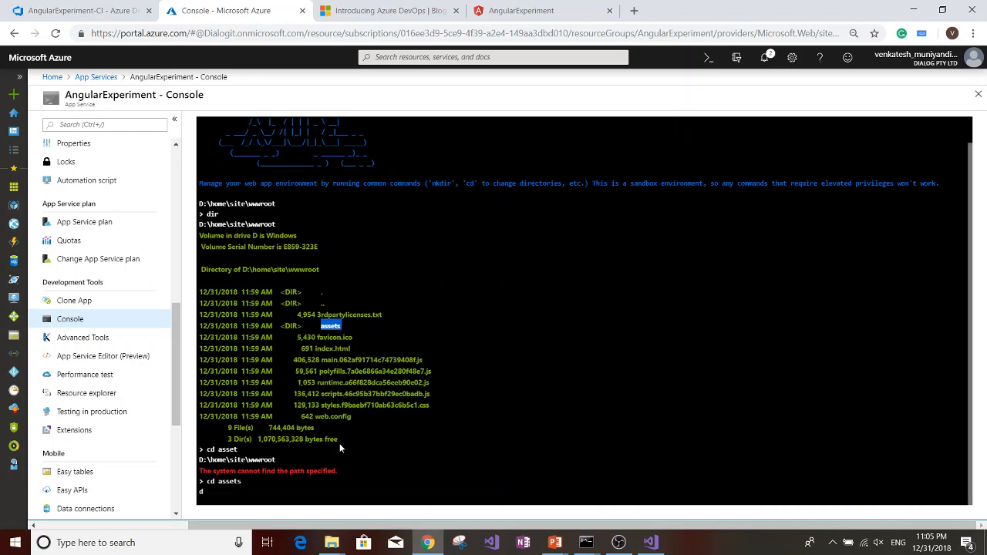
pyautogui.write('ir')
pyautogui.press('Return')
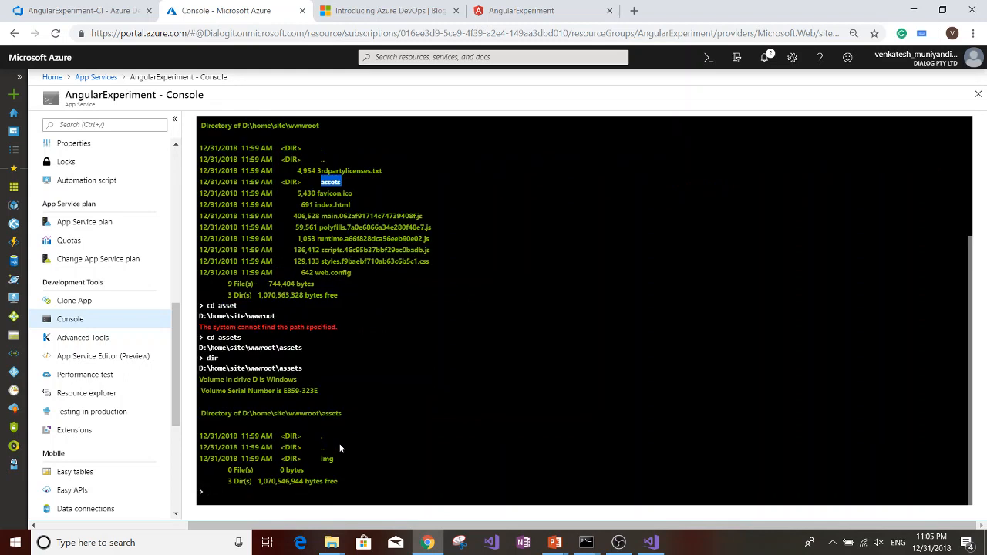